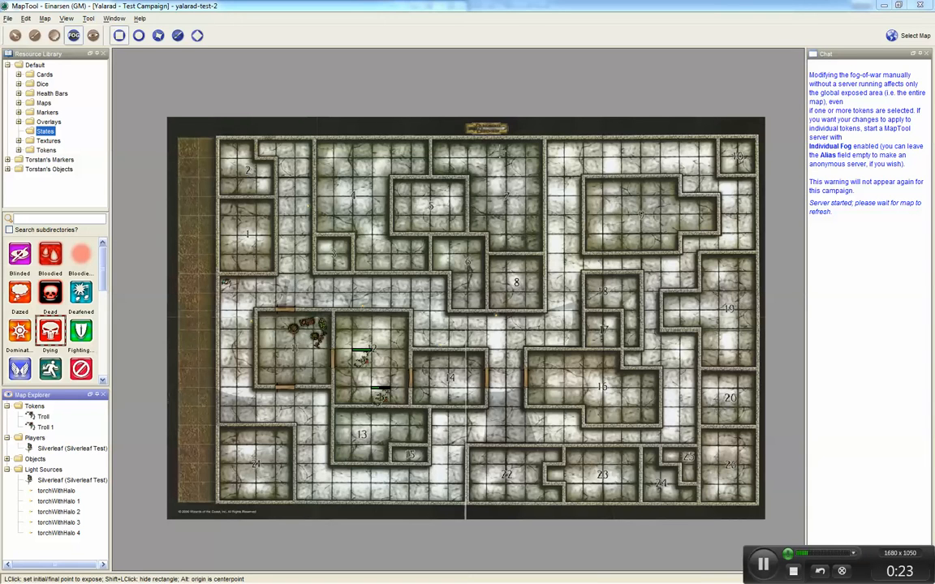
Step: With the topology tool, erase the stray vision-blocking line running through the middle of room 11 using a rectangle erase
click(93, 35)
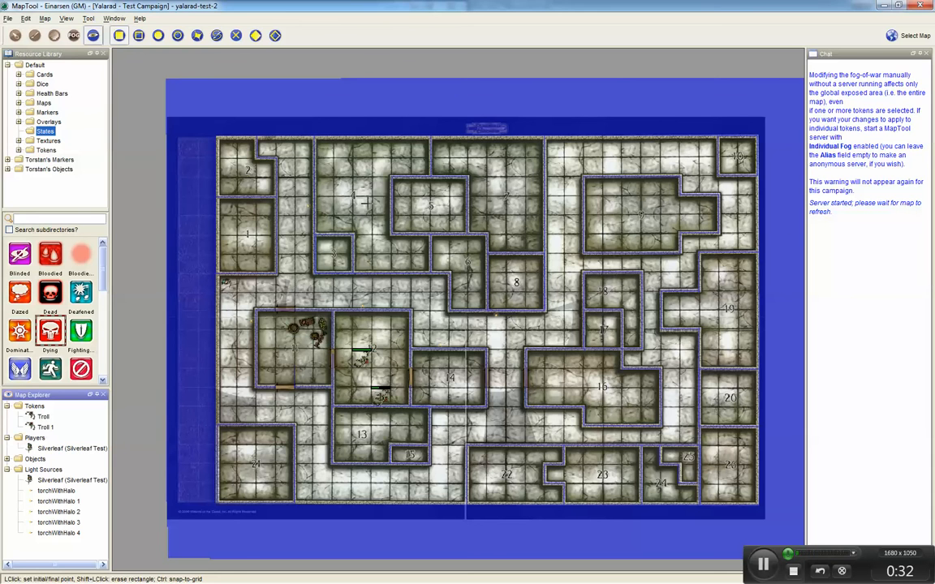
scroll(215, 146, up, 5)
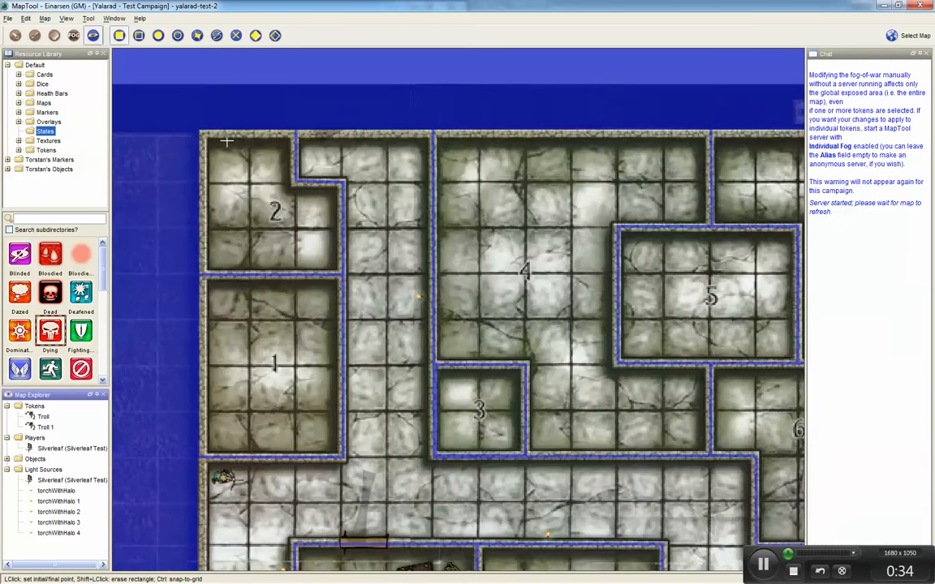
scroll(227, 142, up, 1)
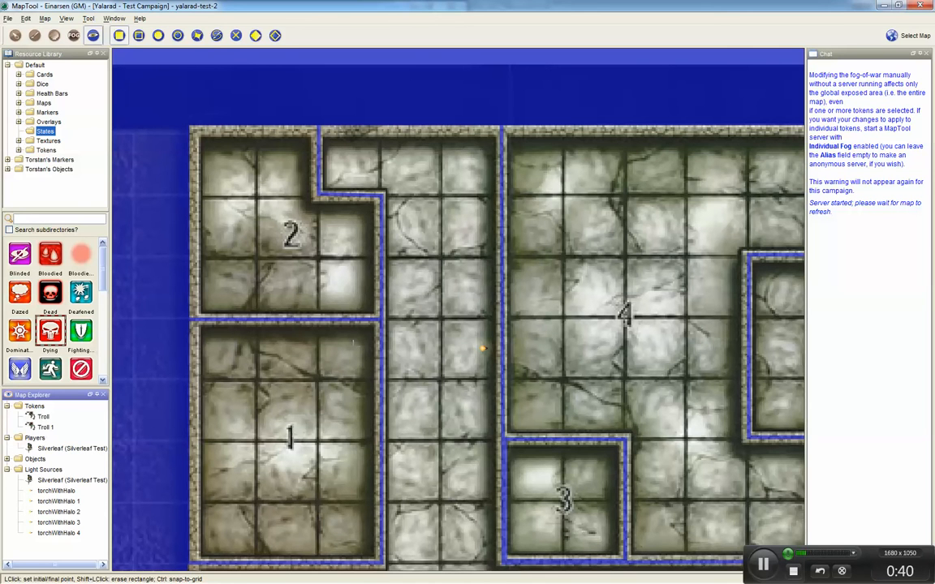
drag(367, 442, 319, 240)
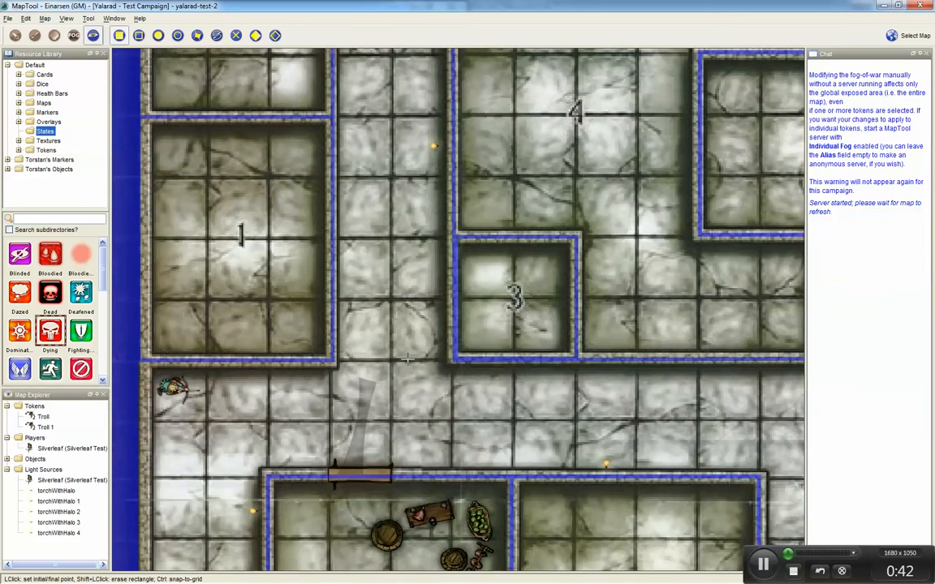
drag(407, 359, 362, 258)
drag(349, 328, 410, 296)
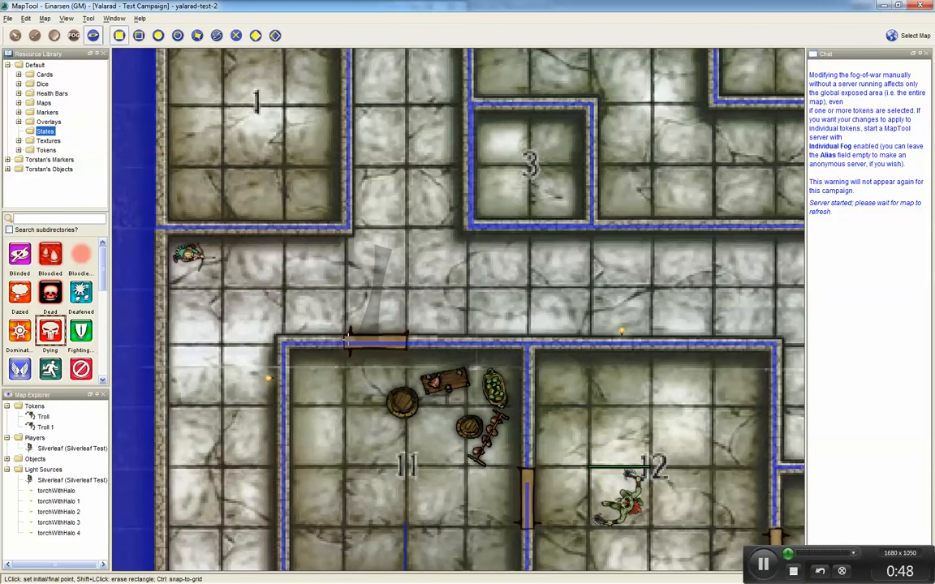
drag(319, 447, 300, 299)
drag(336, 414, 322, 346)
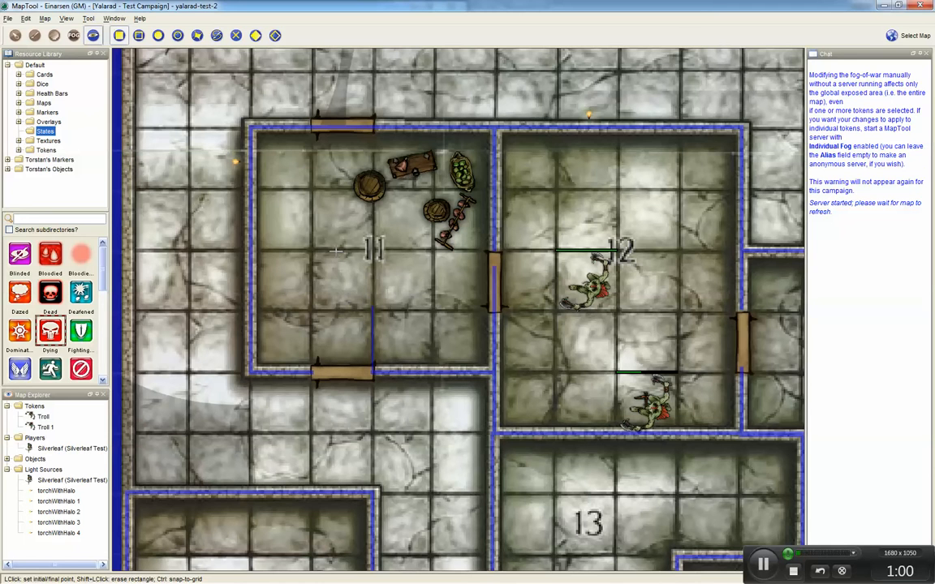
click(359, 301)
click(388, 369)
Step: Switch to the polygon topology tool and trace a vision-blocking line across the doorway on room 11's south wall
click(197, 35)
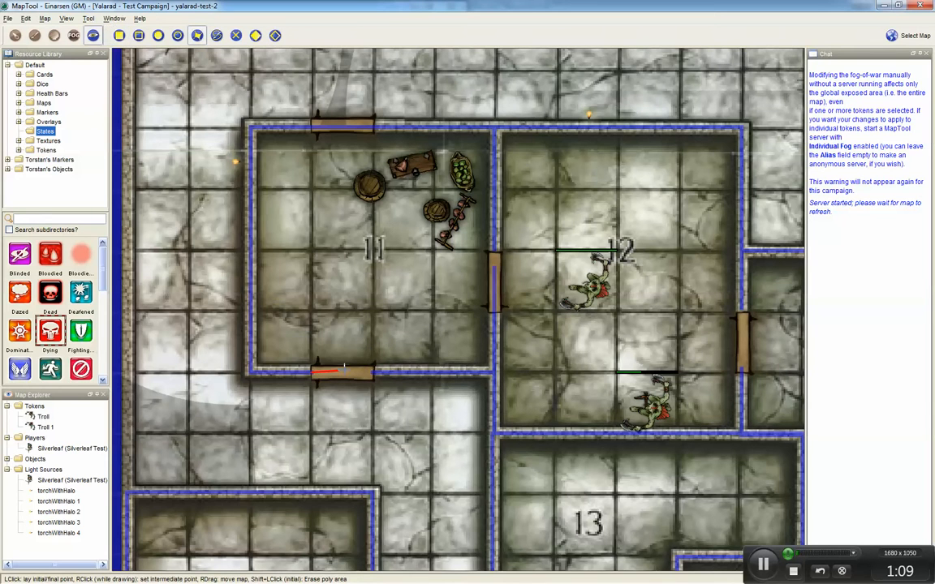
click(309, 371)
drag(355, 290, 417, 396)
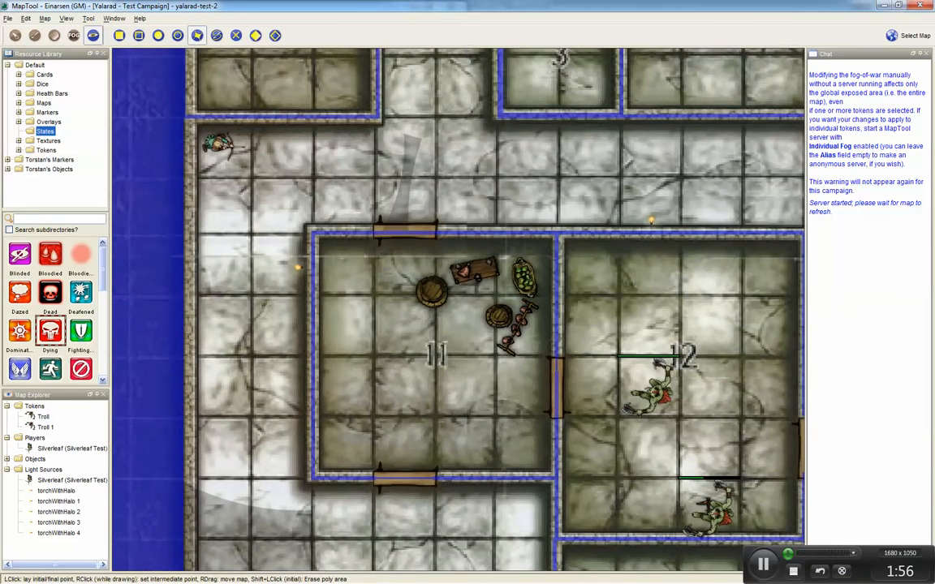
drag(351, 229, 318, 341)
drag(291, 297, 270, 345)
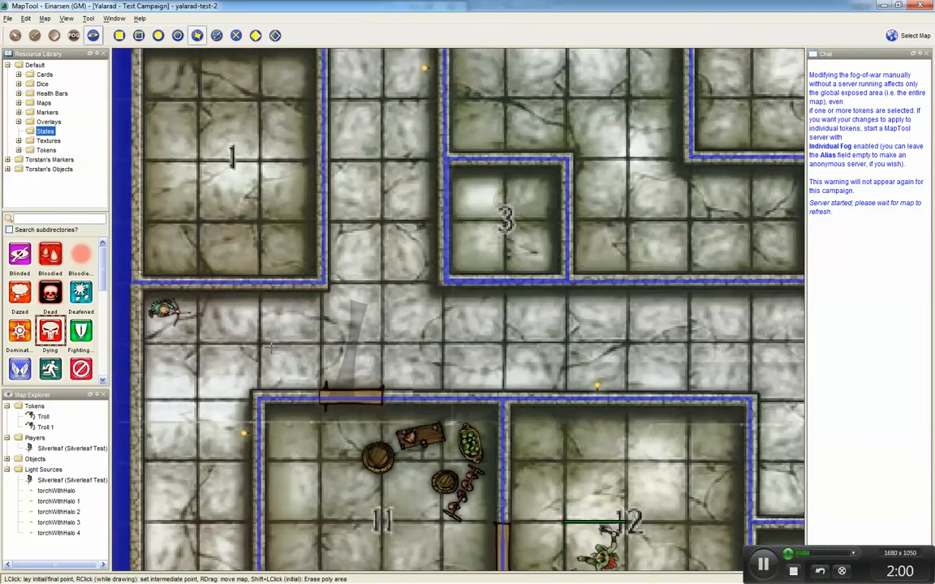
scroll(311, 354, down, 3)
scroll(312, 349, up, 2)
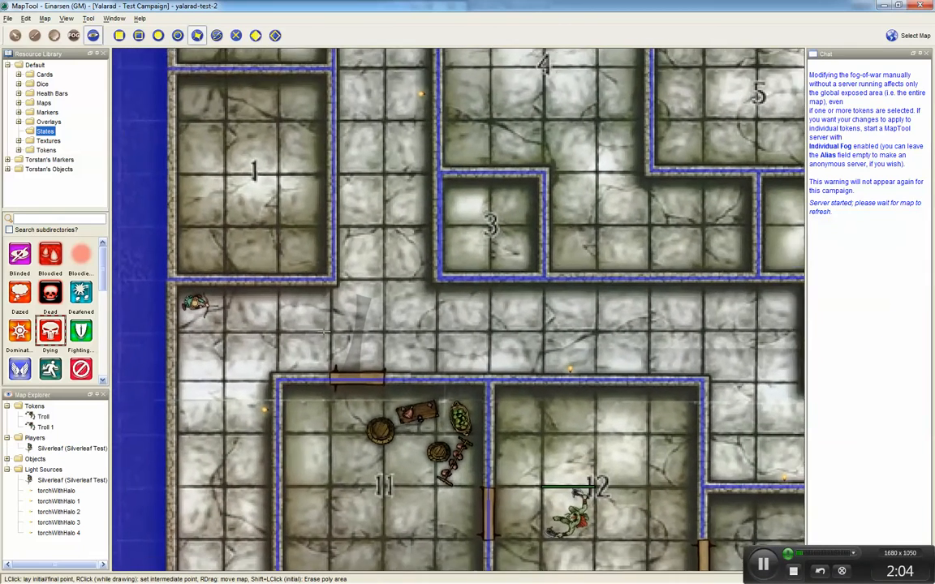
drag(324, 331, 316, 376)
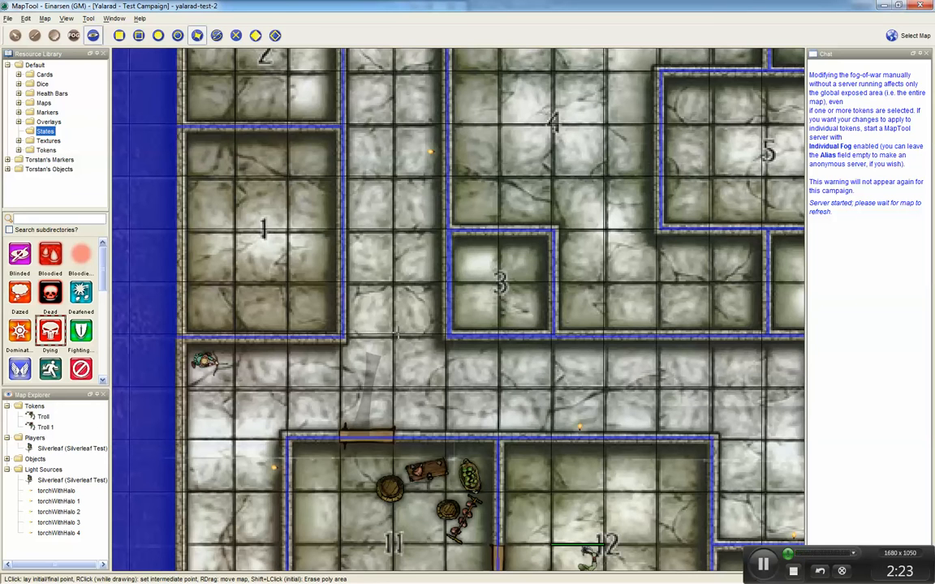
Step: Adjust the map grid to line up with the dungeon squares, using offset X -10 and offset Y -26
key(ctrl+shift+a)
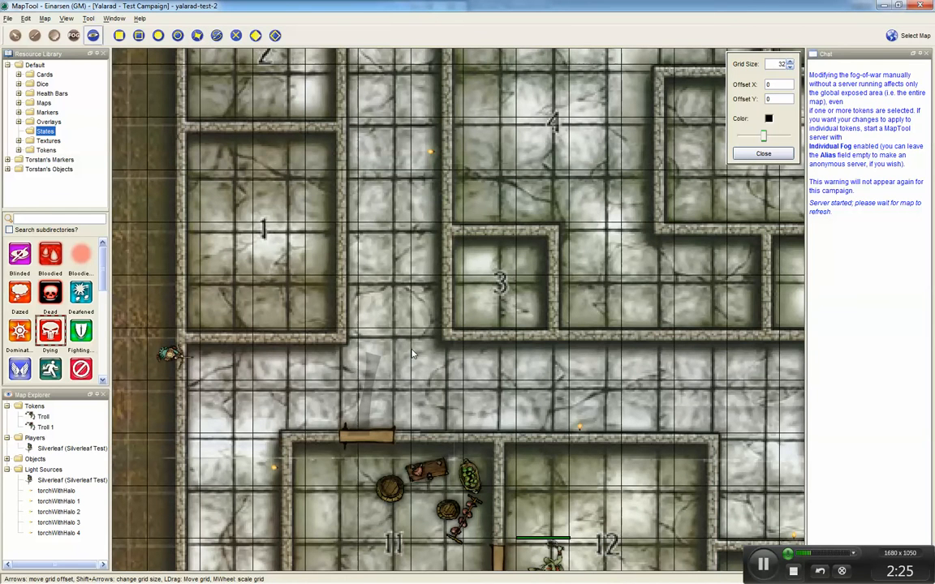
mouse_move(411, 353)
mouse_down()
mouse_move(398, 362)
mouse_move(445, 387)
mouse_move(397, 366)
mouse_up()
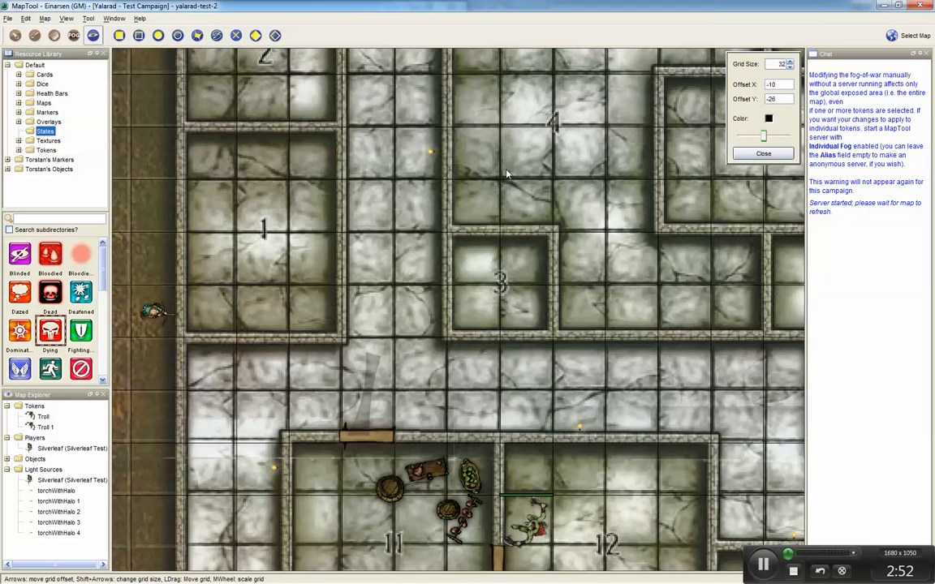
click(763, 154)
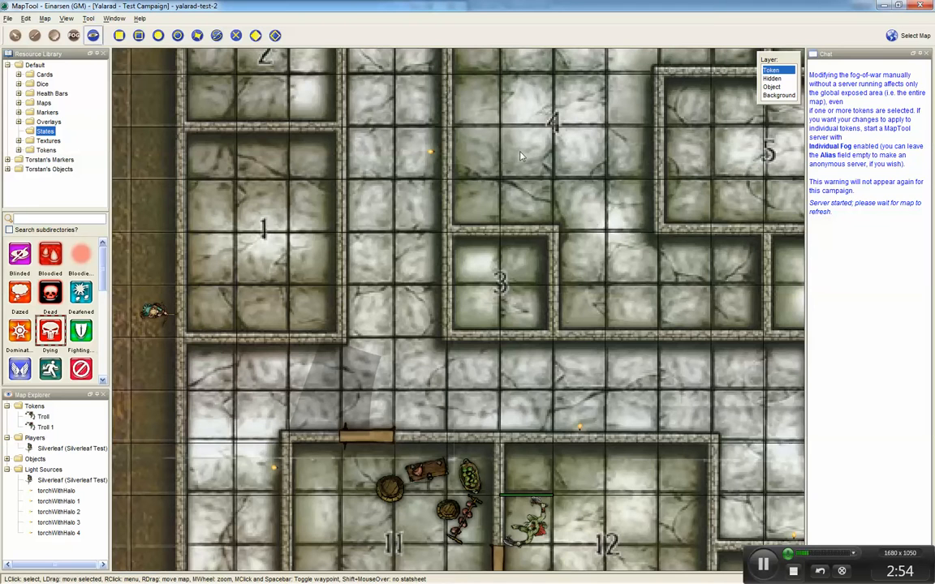
Step: On the Token layer, move the Silverleaf token from the map edge into the corridor below room 1
click(775, 87)
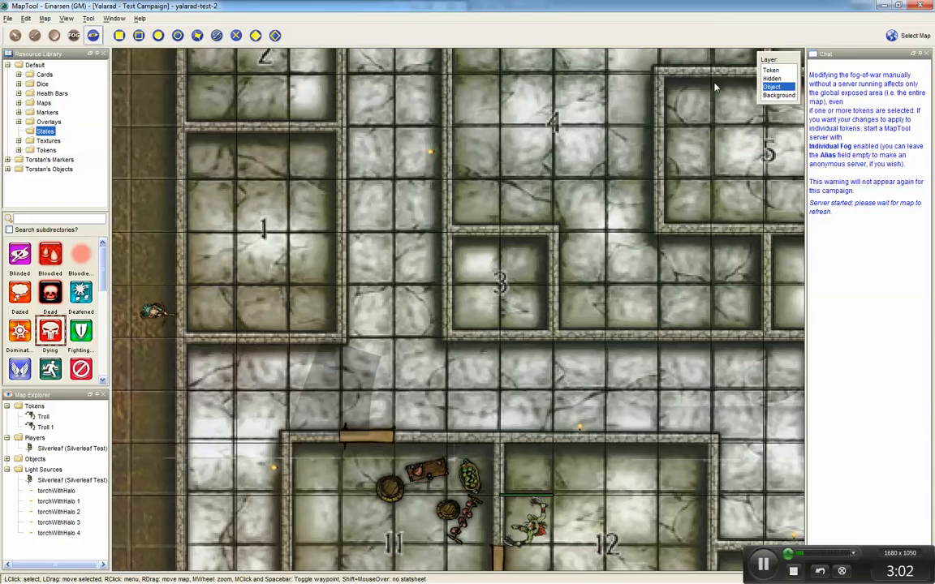
click(775, 71)
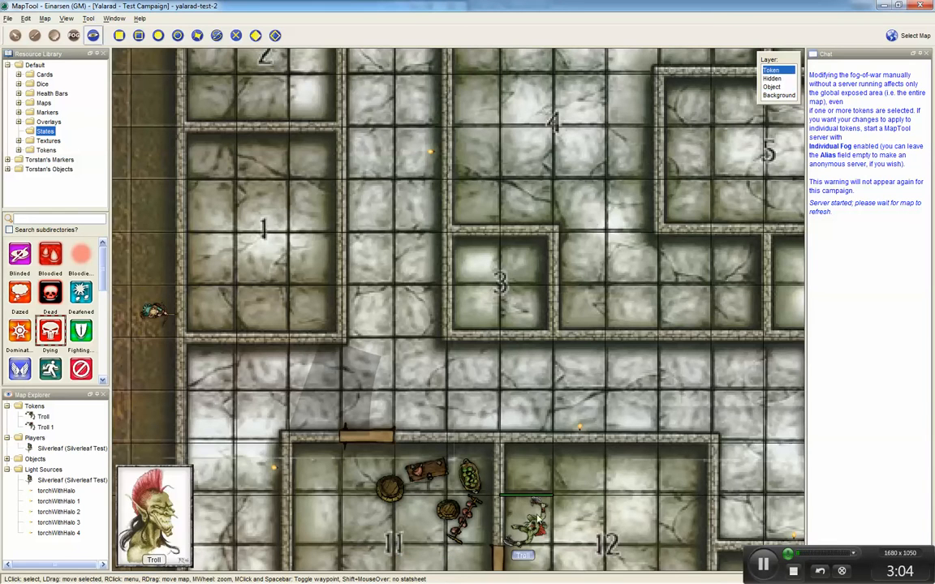
click(159, 317)
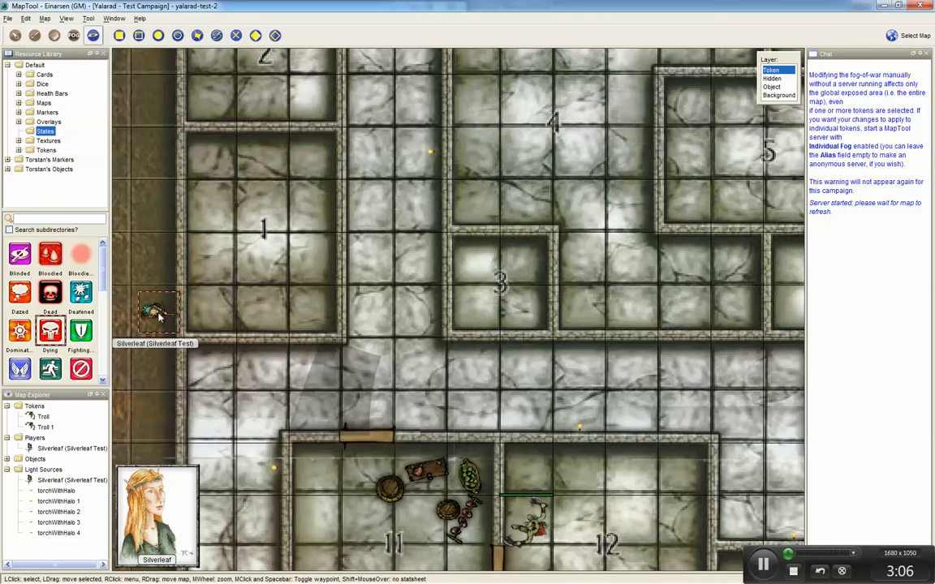
drag(157, 315, 209, 367)
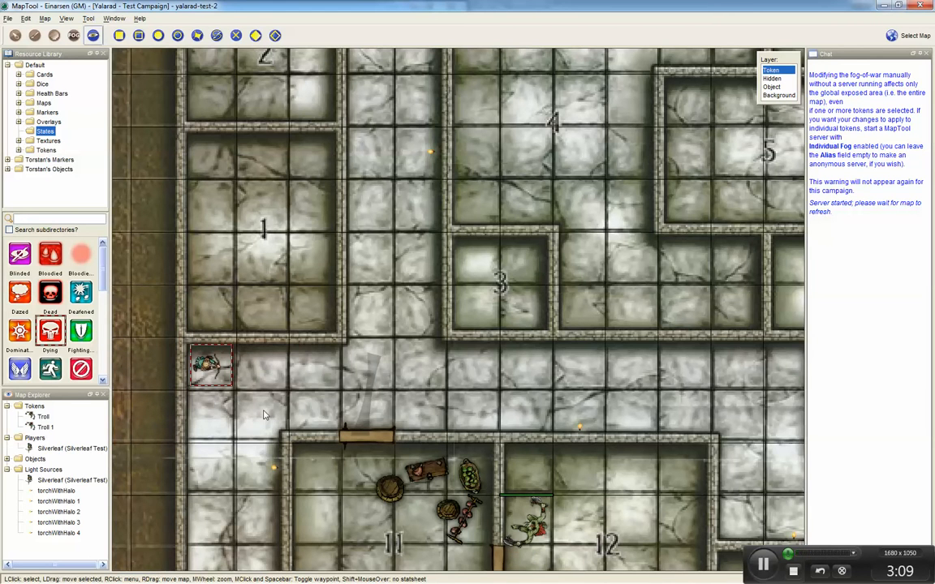
Step: Inspect the D20 light source options on the Silverleaf token
drag(276, 418, 249, 261)
scroll(250, 270, down, 3)
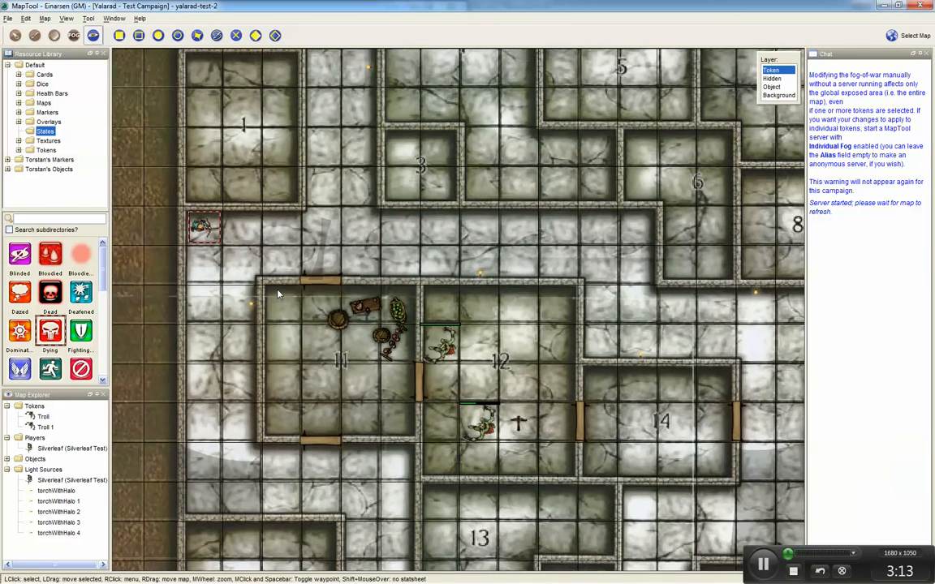
mouse_move(210, 229)
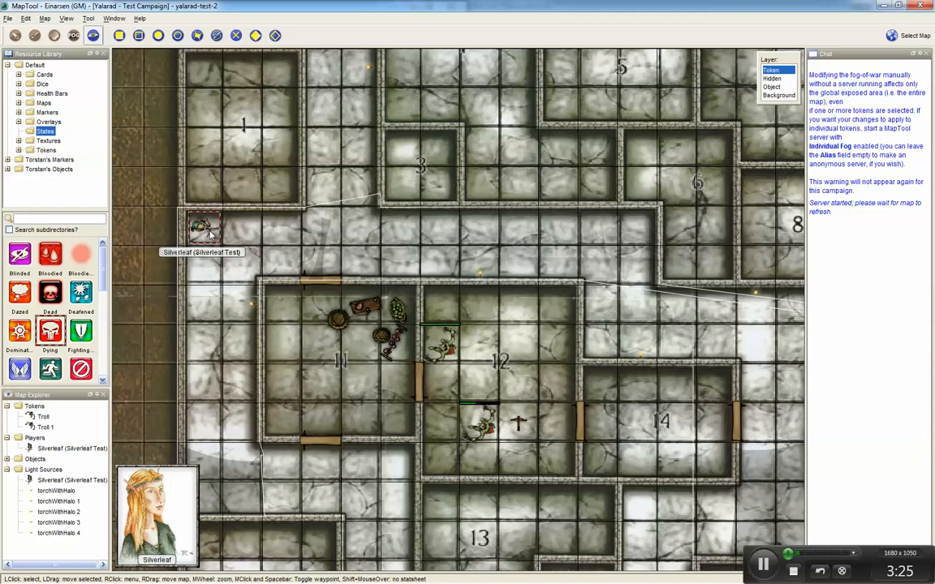
right_click(207, 232)
mouse_move(250, 397)
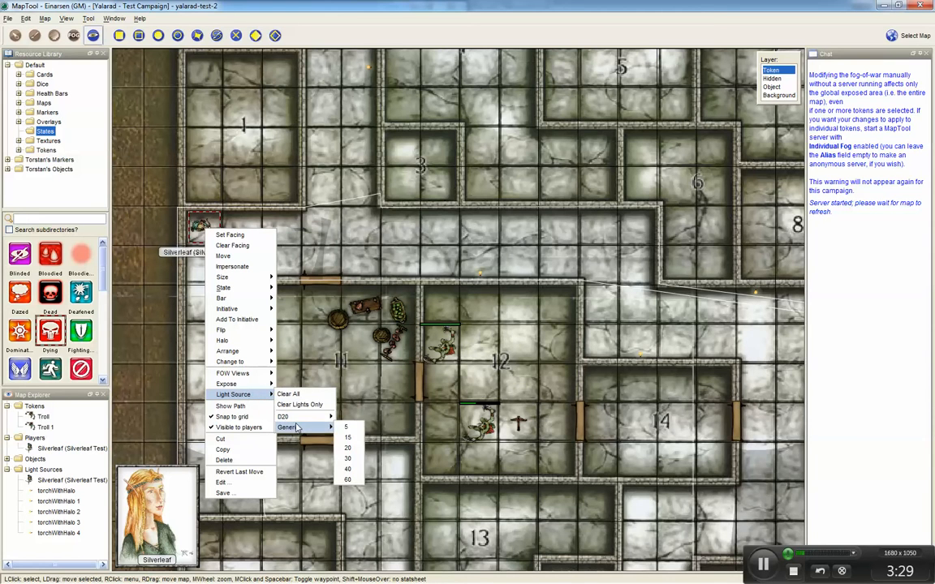
mouse_move(297, 419)
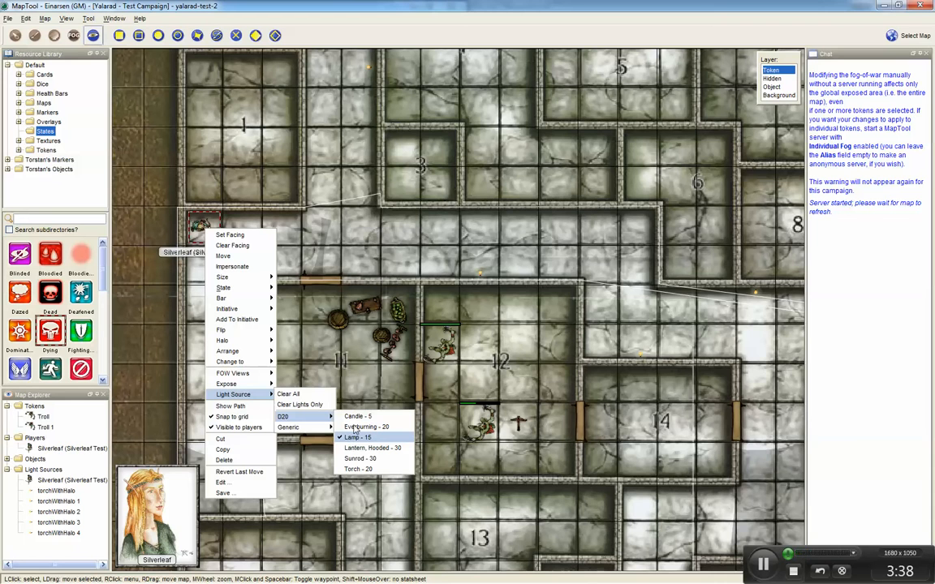
click(438, 273)
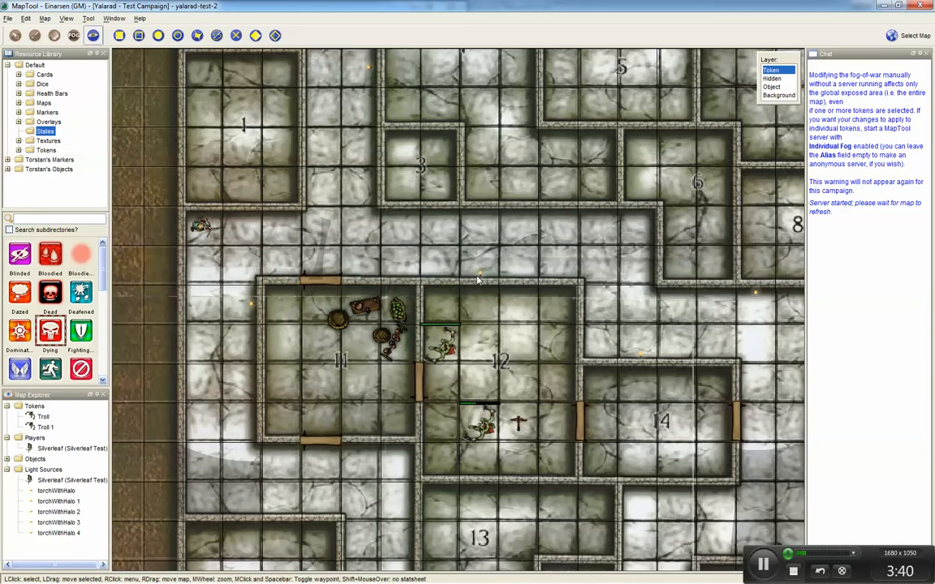
Step: On the Object layer, select the torch objects and open the torchWithHalo token's edit dialog to review its settings
click(774, 87)
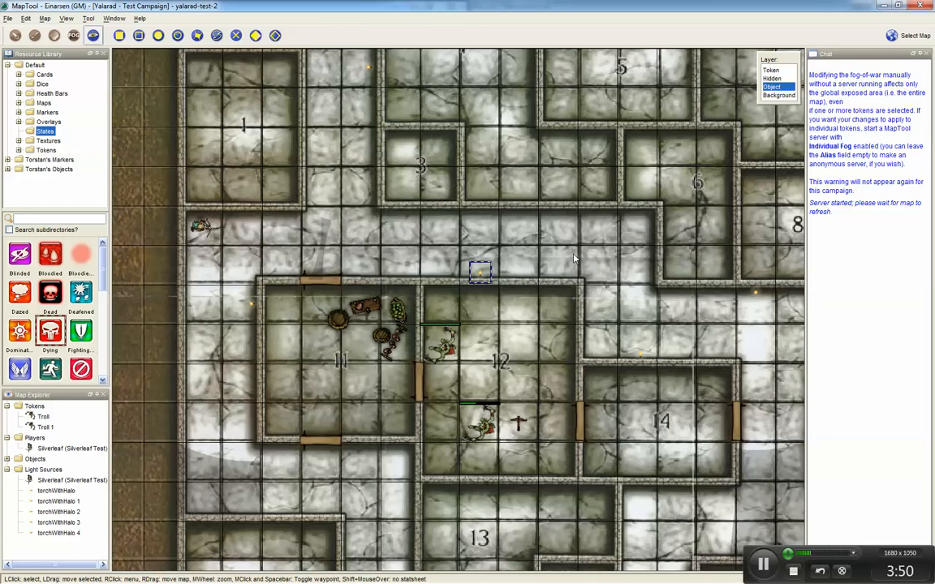
click(756, 293)
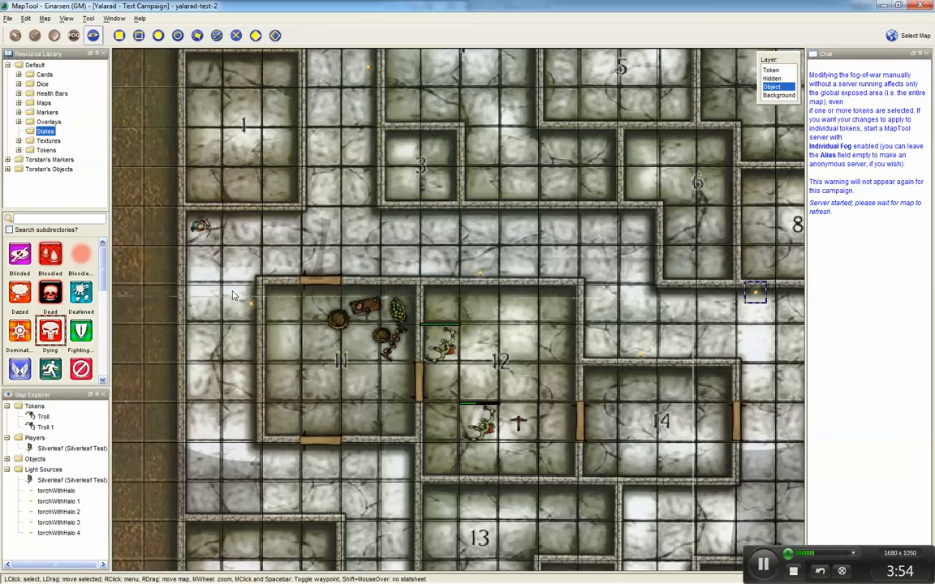
click(251, 305)
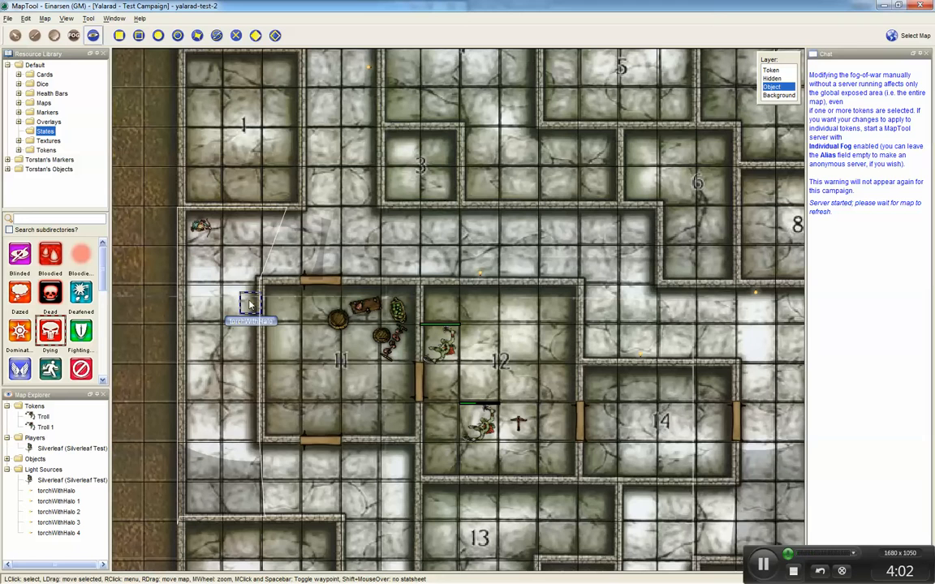
right_click(251, 307)
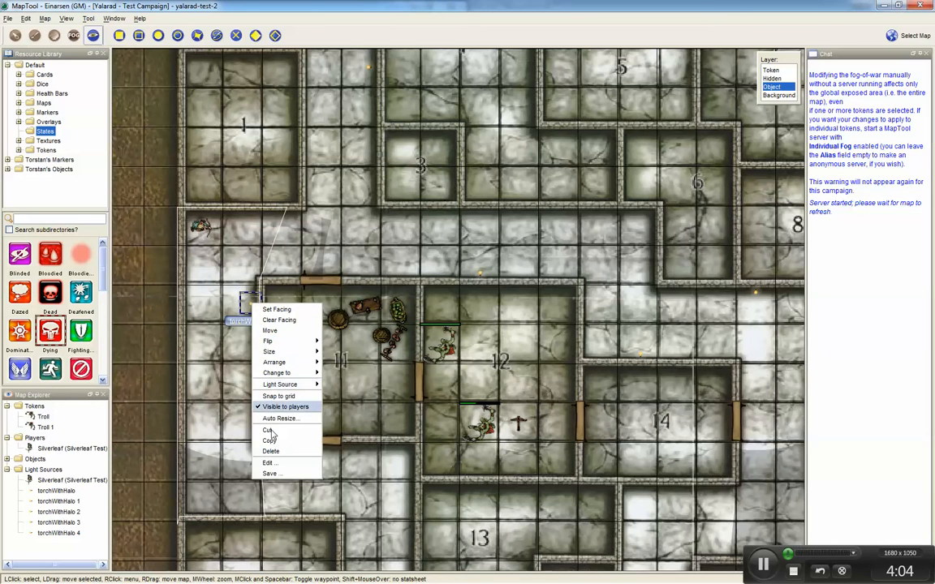
click(267, 462)
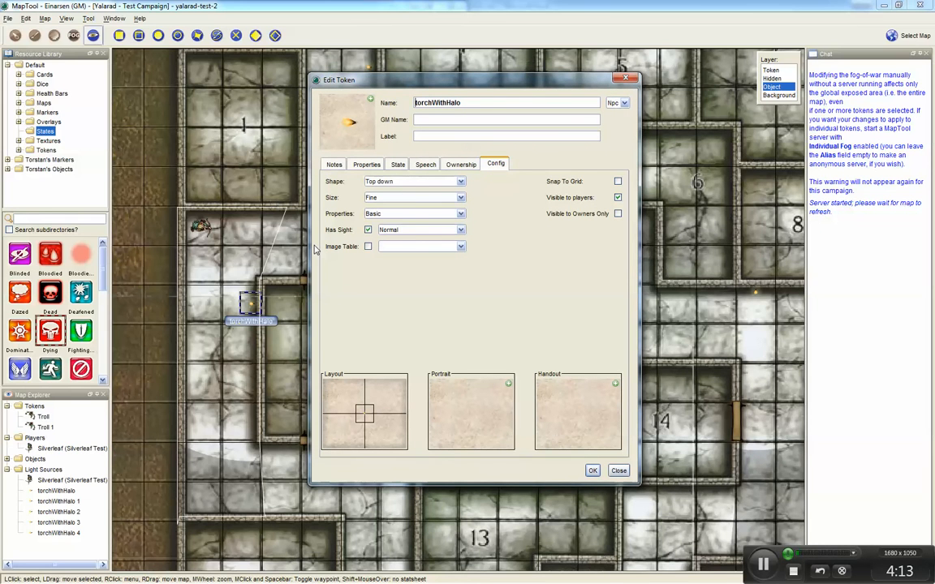
click(632, 78)
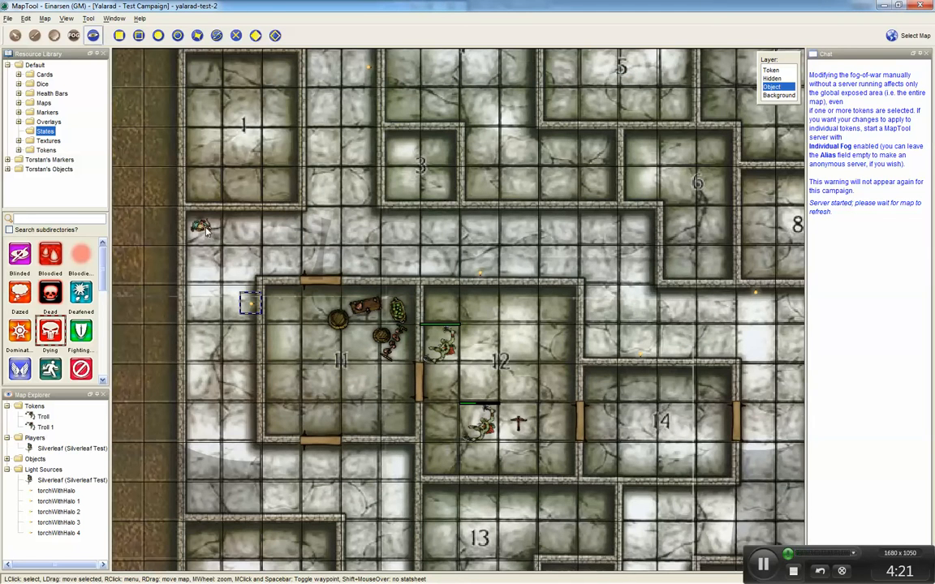
Step: Return to the Token layer and clear only the lights on the Silverleaf token
click(207, 230)
click(771, 70)
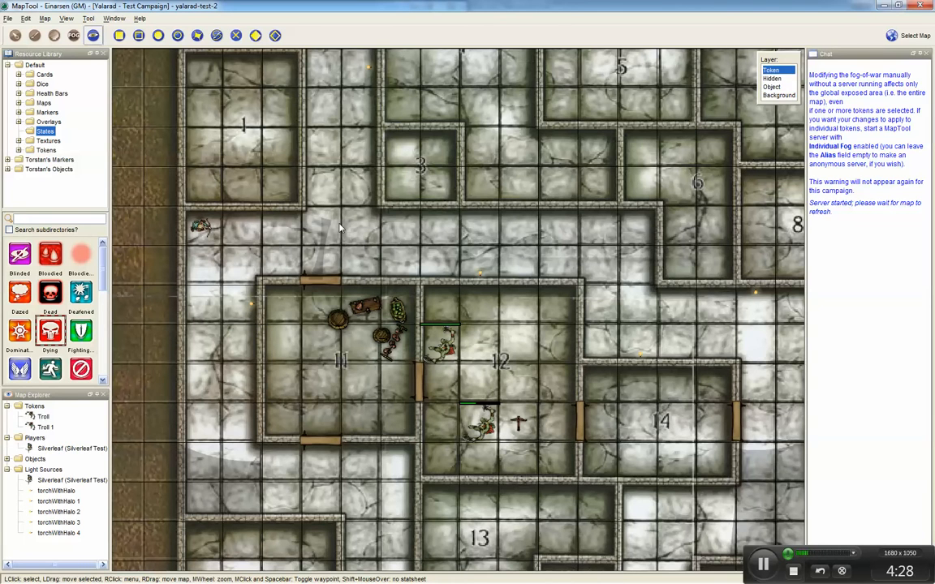
right_click(202, 232)
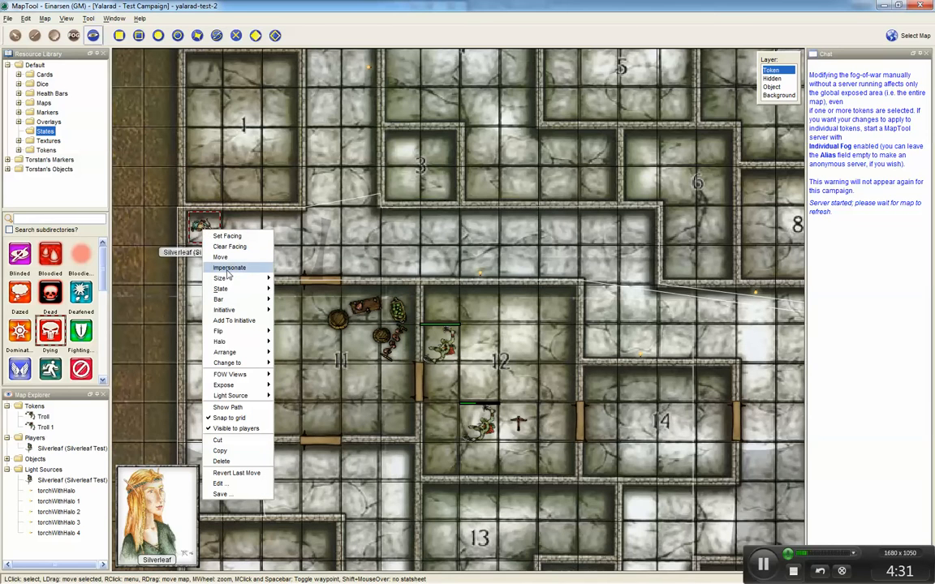
mouse_move(240, 396)
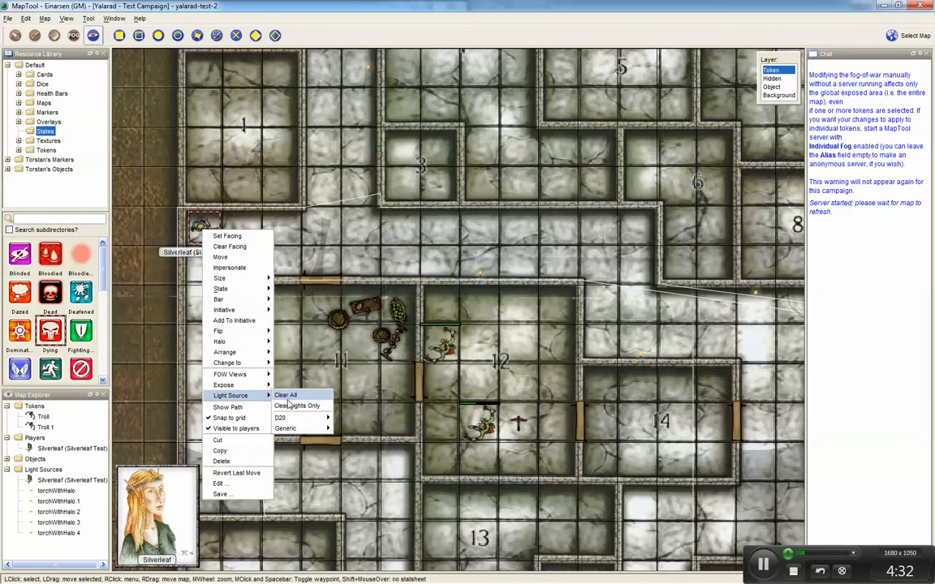
click(296, 406)
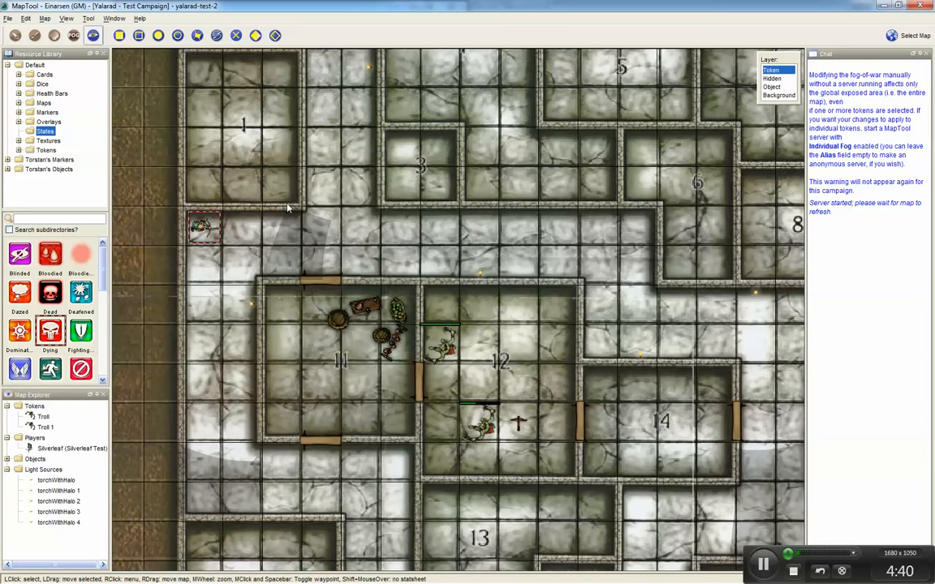
Step: Turn on Fog-of-War for the map
click(43, 19)
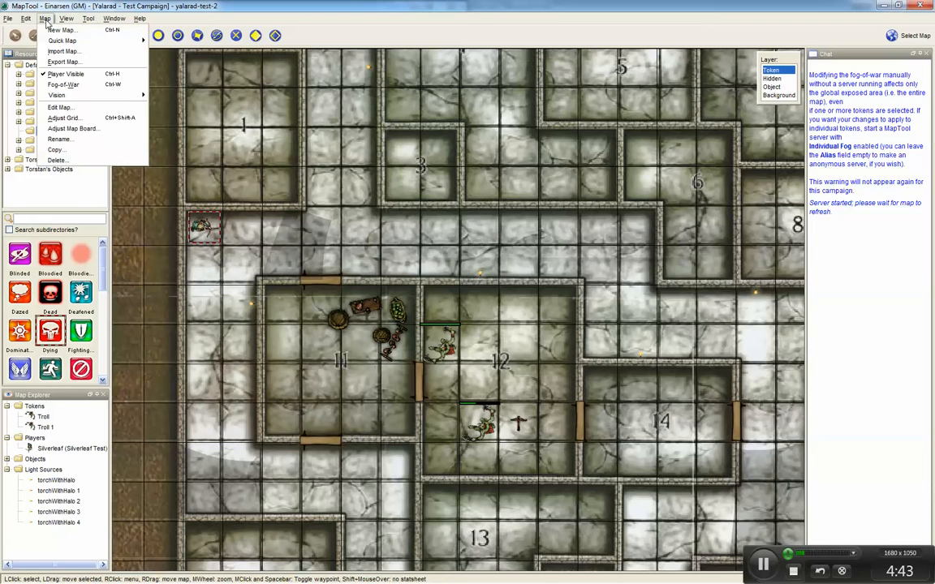
click(61, 84)
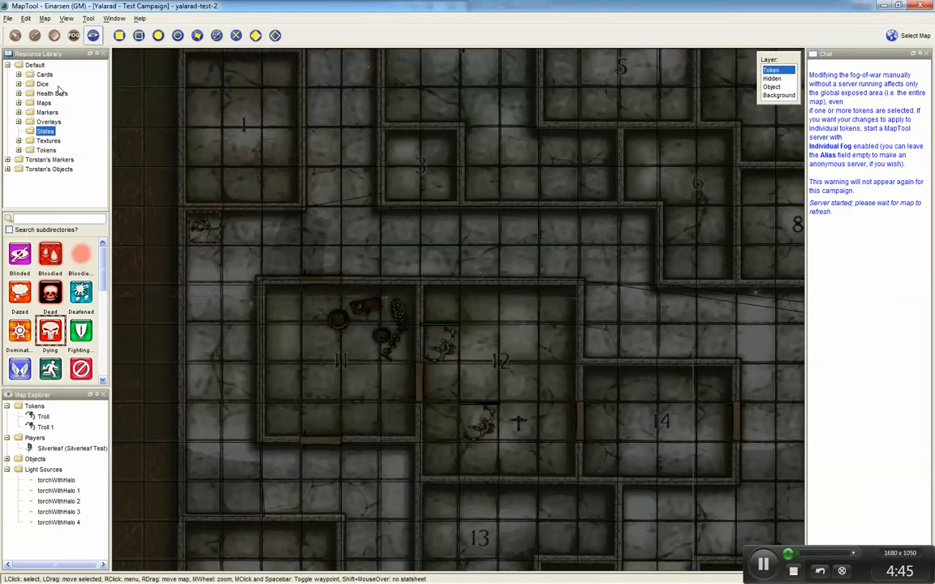
Step: Set the map's vision mode to Day
click(45, 18)
mouse_move(58, 95)
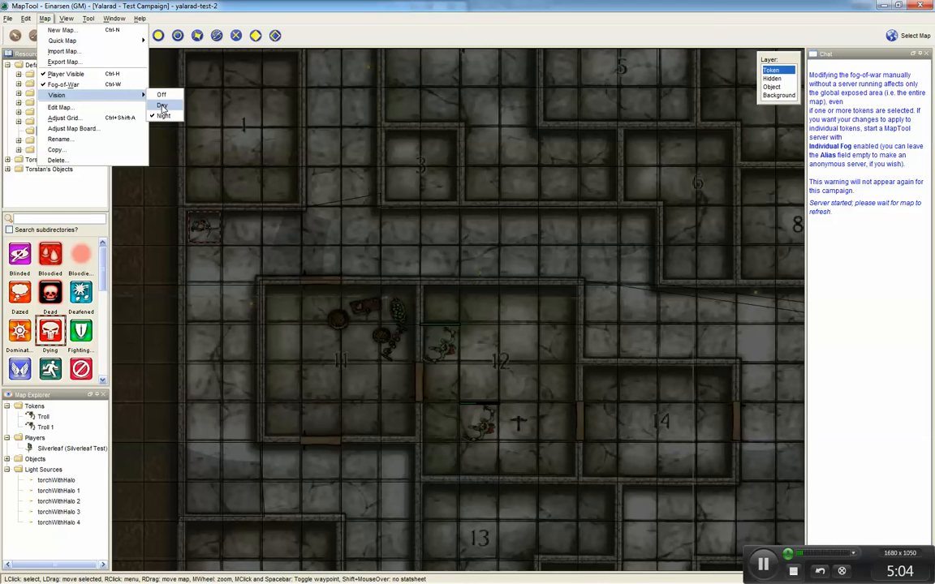
click(207, 271)
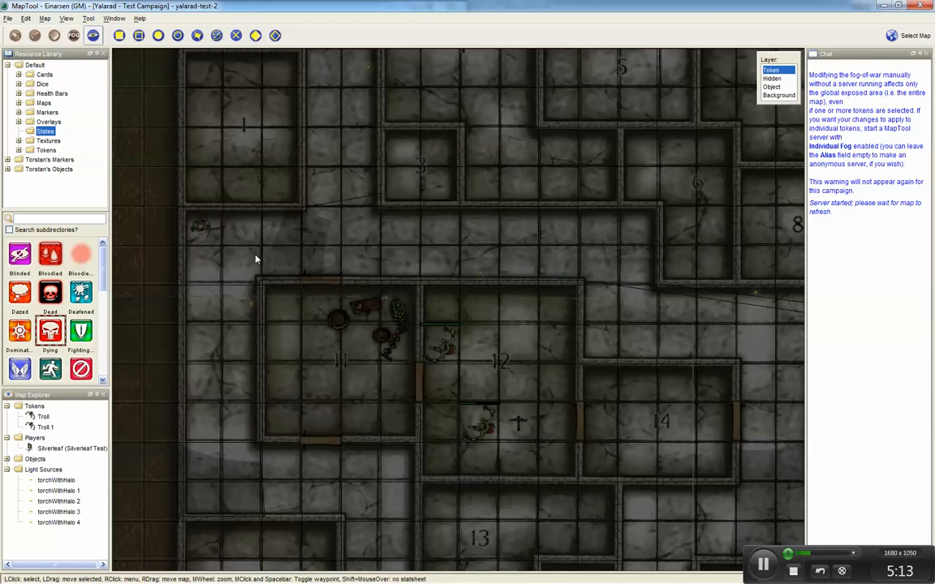
Step: Select the Silverleaf token and switch to the Player View
mouse_move(210, 241)
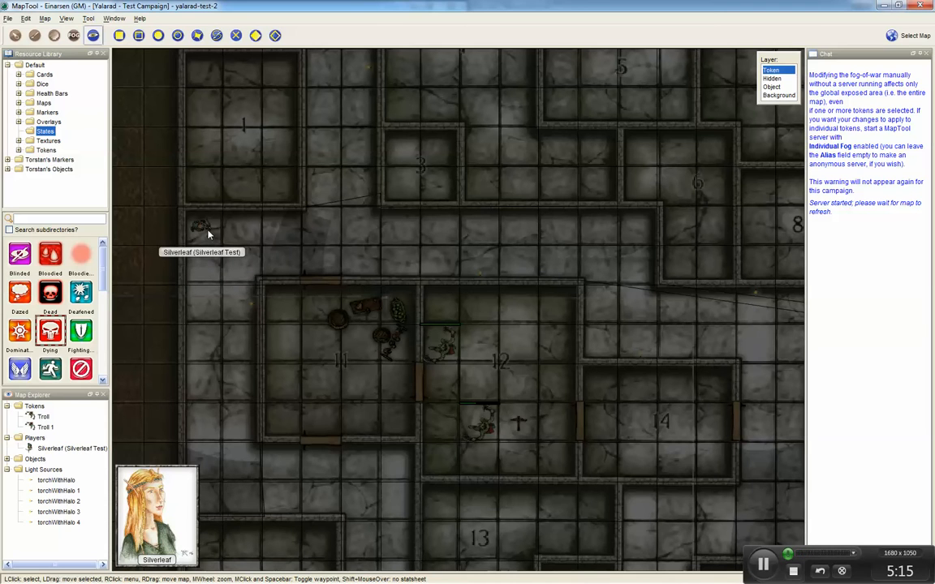
click(205, 230)
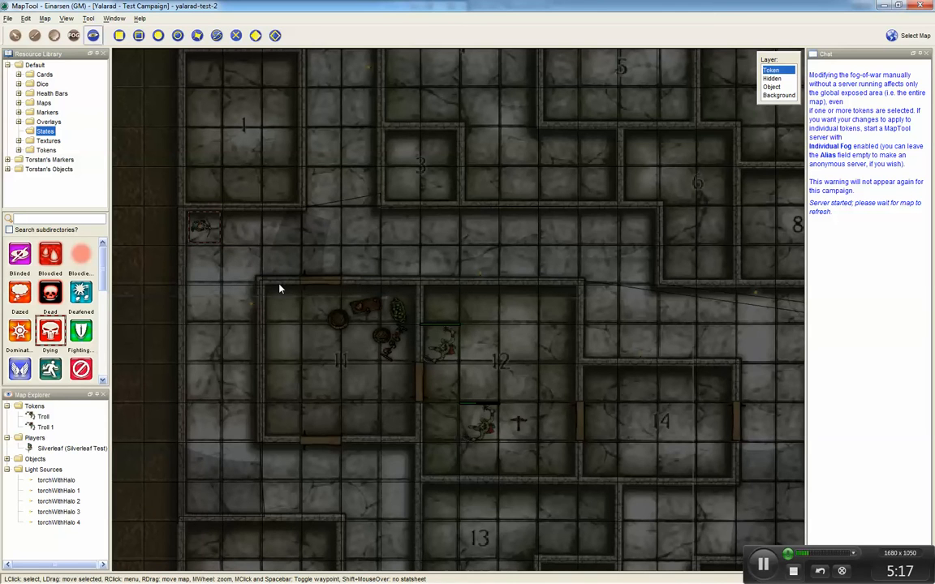
key(ctrl+shift+p)
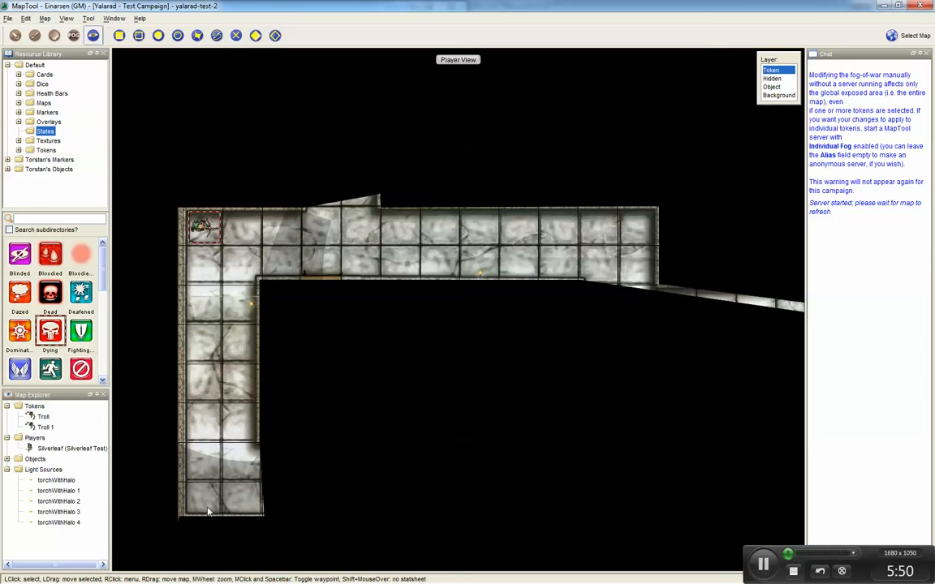
Step: Move Silverleaf about four squares east along the upper corridor to the junction with the northern passage
mouse_move(205, 230)
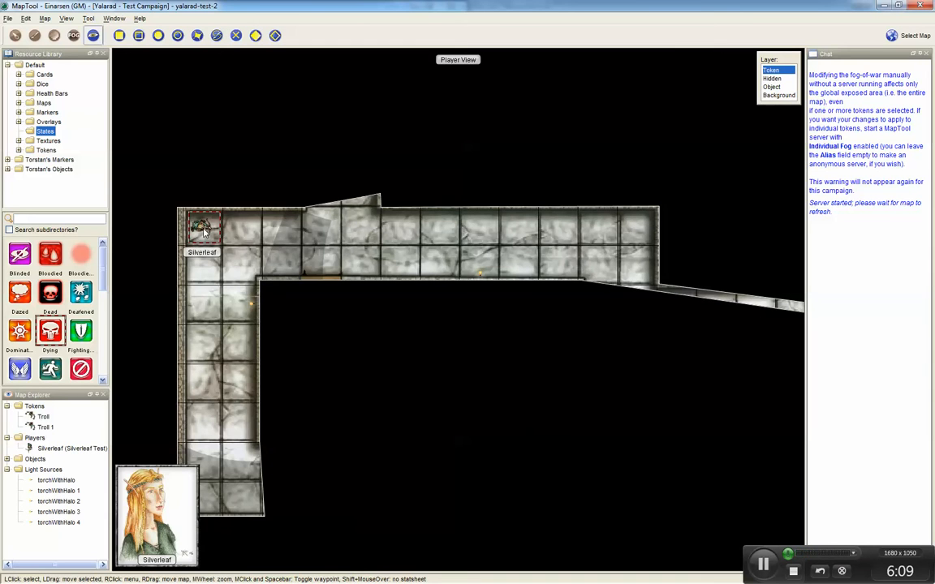
drag(205, 231, 274, 225)
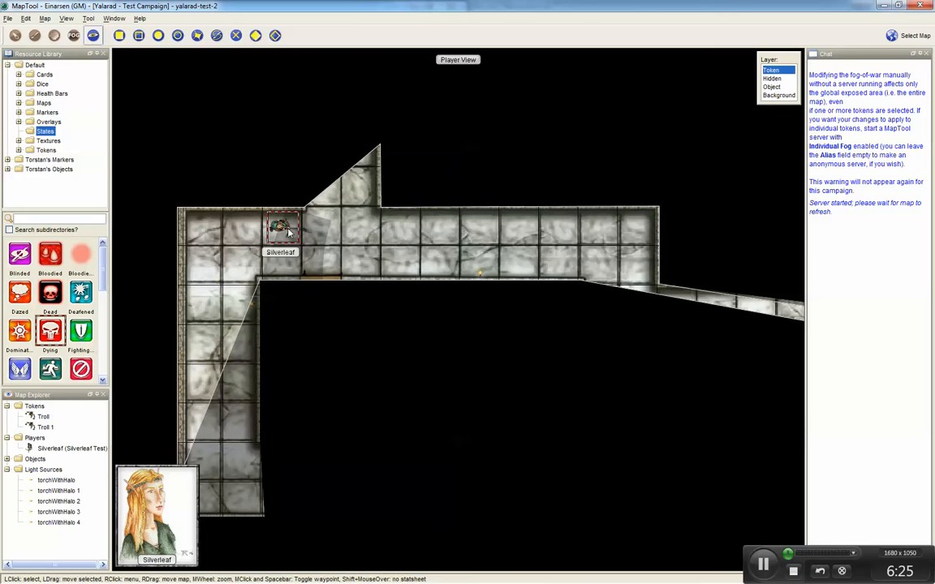
drag(298, 241, 339, 241)
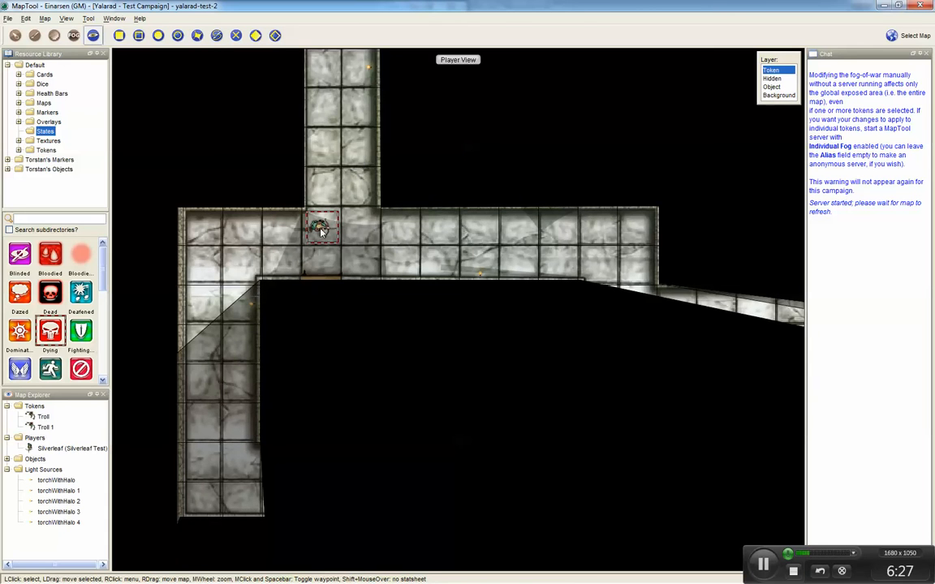
Step: Move Silverleaf north up the narrow passage to its far end
scroll(349, 241, down, 3)
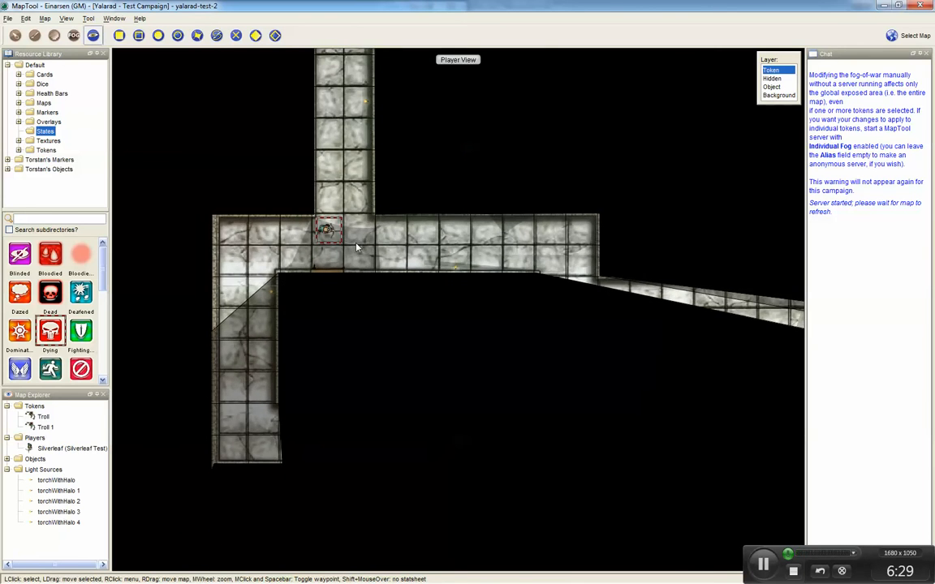
drag(380, 236, 363, 319)
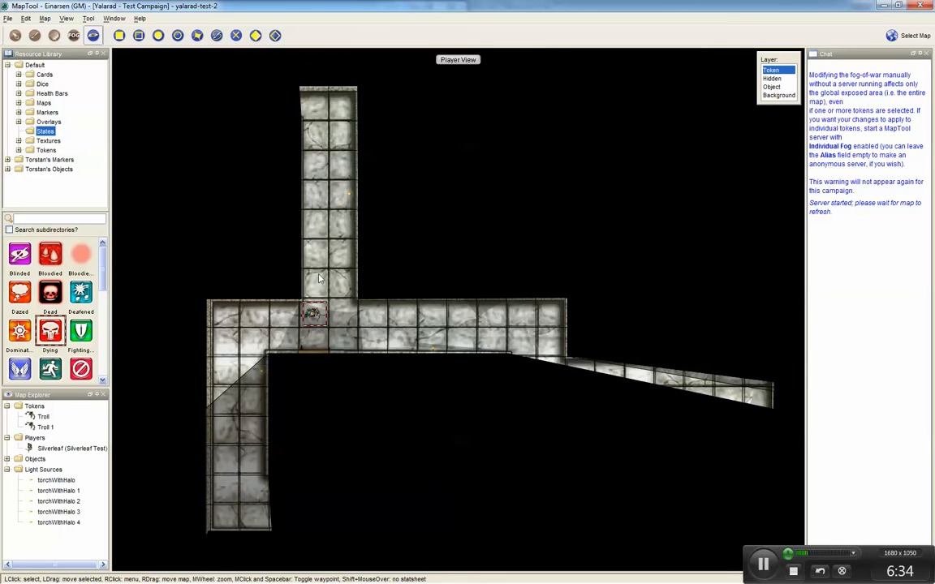
key(Up)
key(Up)
key(Up)
key(Up)
key(Up)
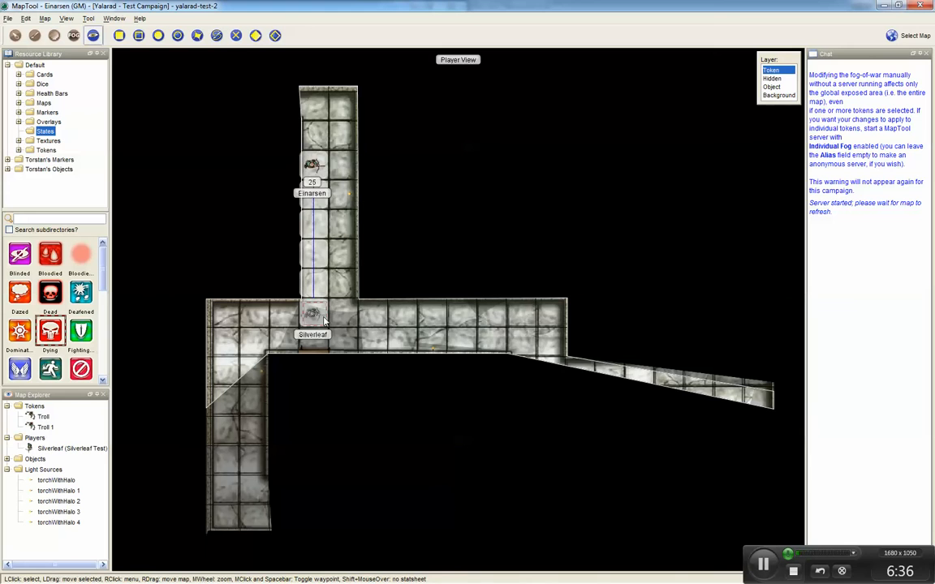
key(Up)
key(Up)
click(314, 113)
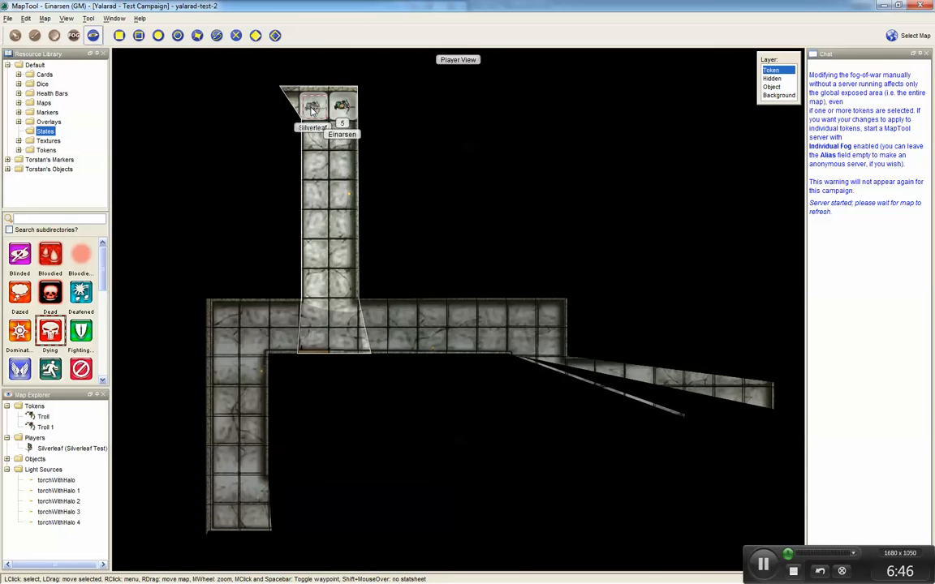
mouse_move(311, 107)
mouse_down()
mouse_move(346, 106)
mouse_move(286, 107)
mouse_move(312, 109)
mouse_up()
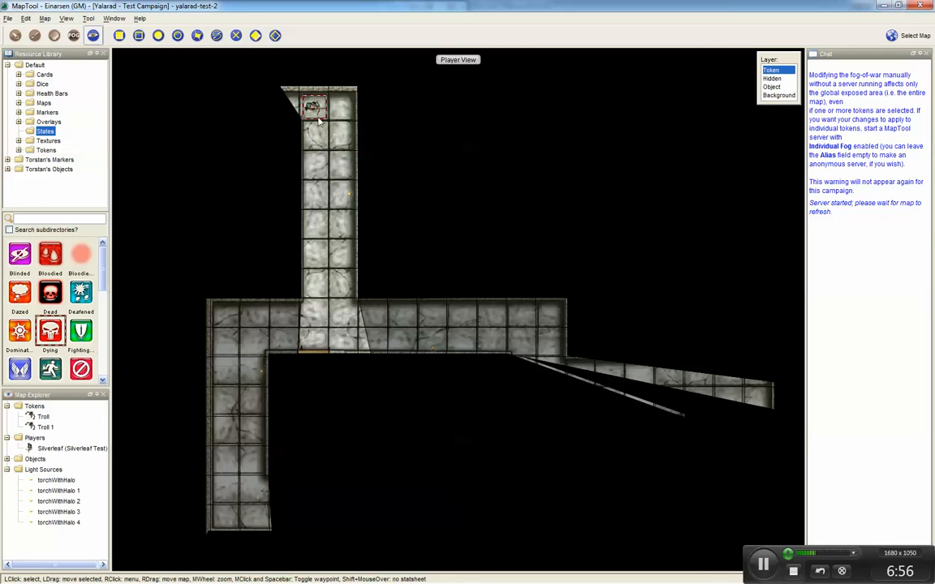
Step: Give the Silverleaf token the D20 light source Lamp - 15
mouse_move(322, 115)
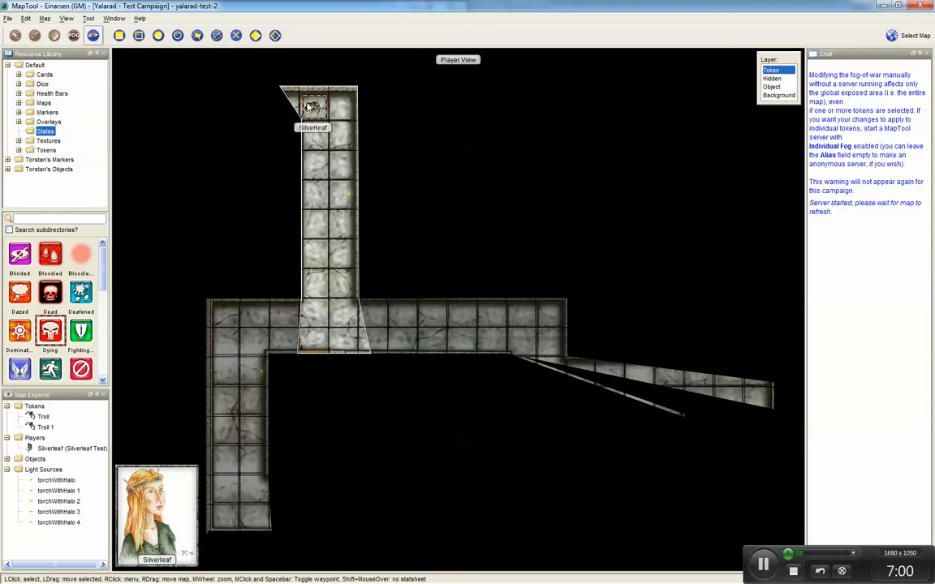
right_click(314, 109)
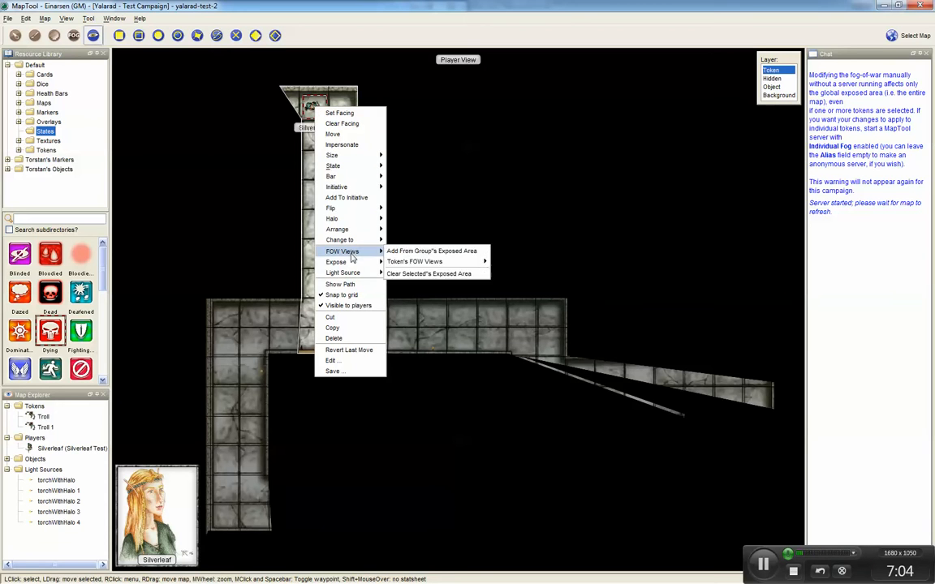
mouse_move(357, 272)
mouse_move(392, 273)
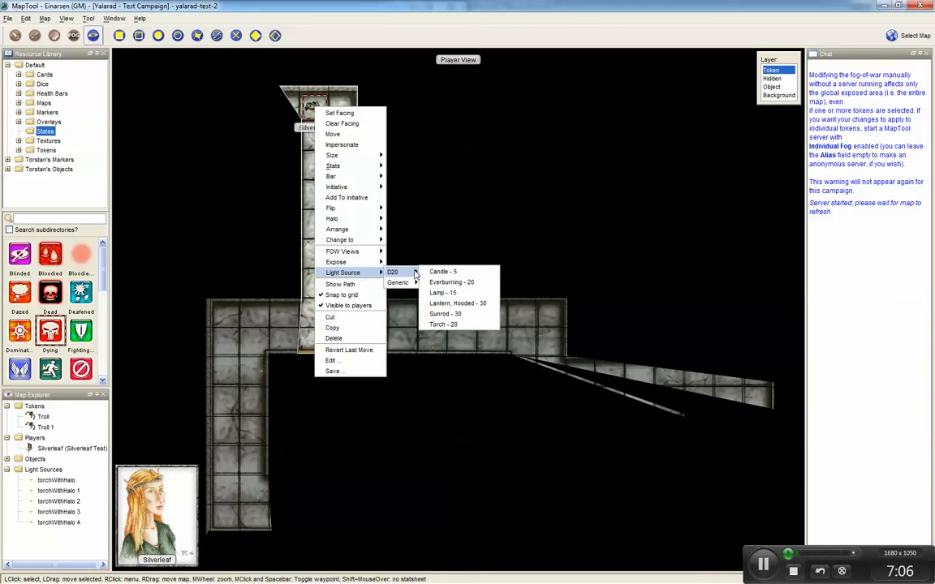
click(434, 294)
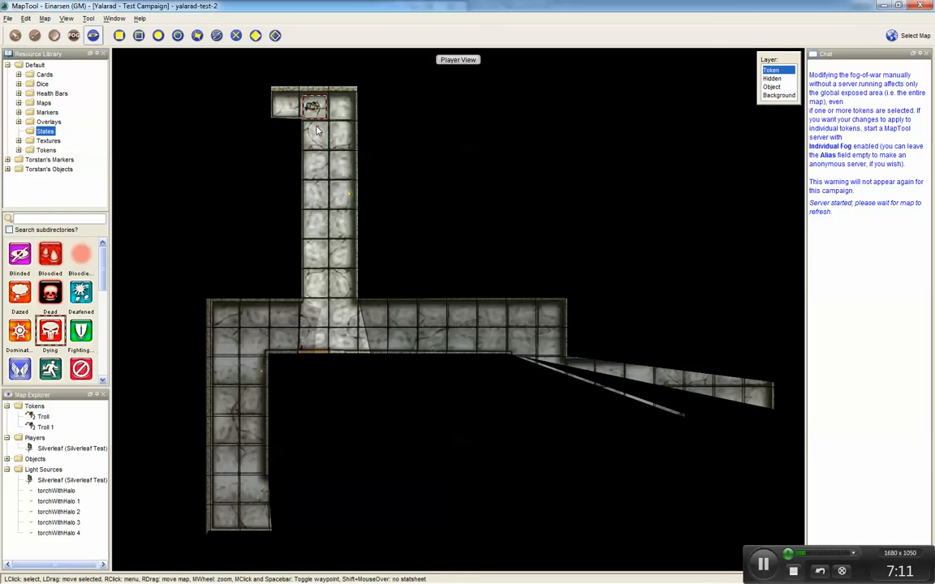
Step: Move Silverleaf two squares west into room 2
key(Left)
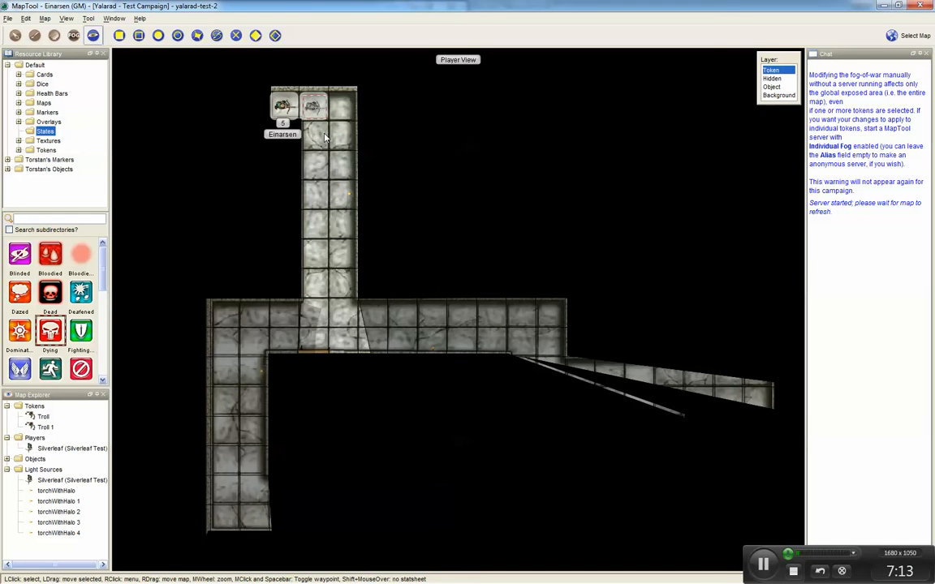
key(Right)
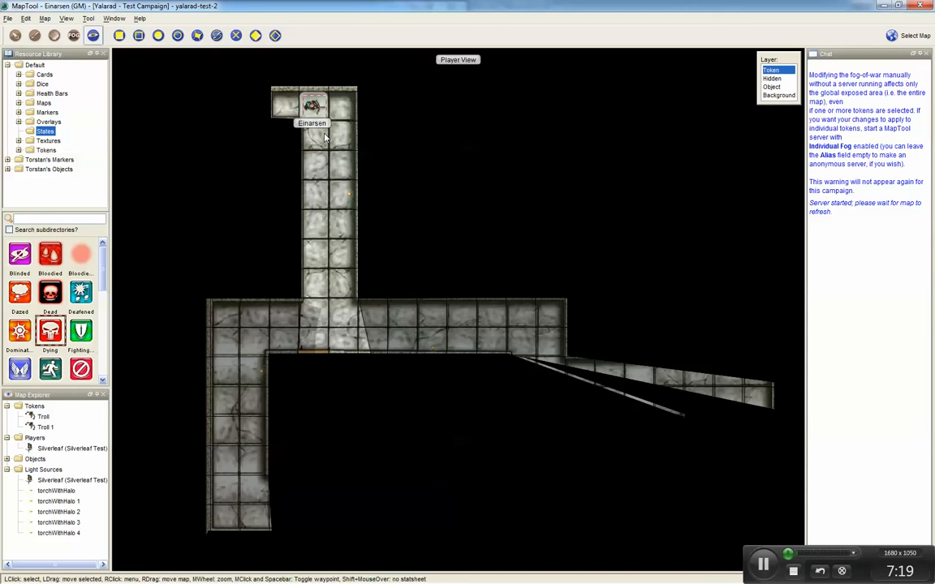
key(Left)
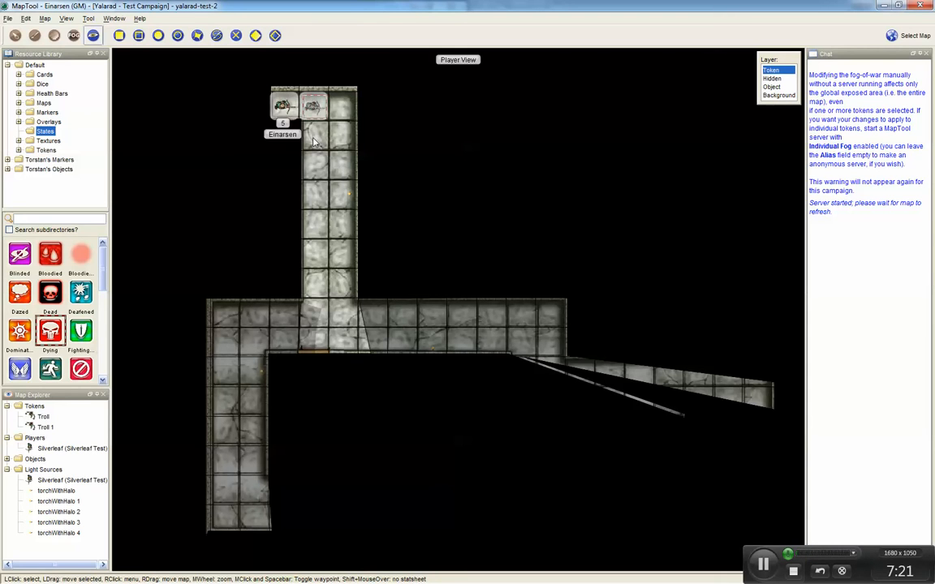
key(Left)
key(d)
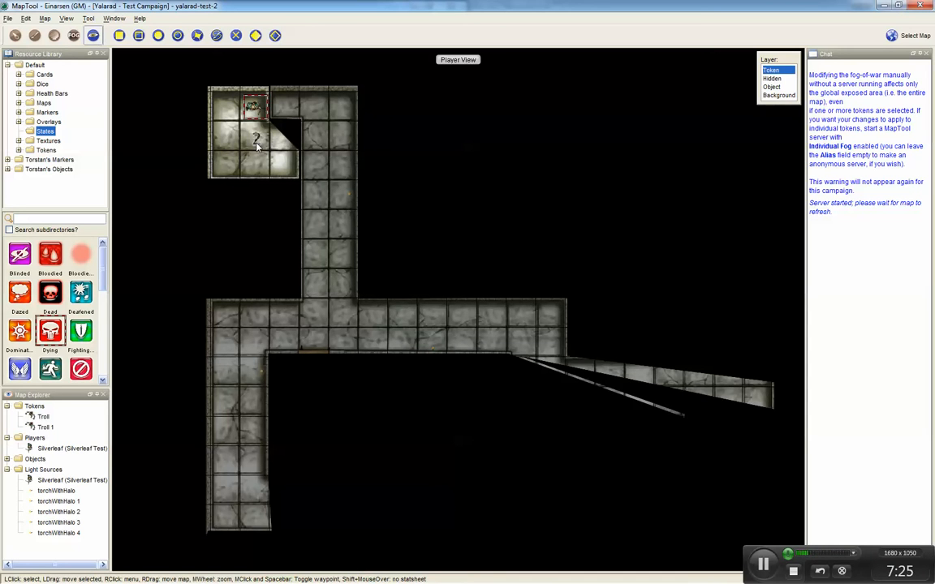
Step: Move Silverleaf two squares east back to the top of the northern passage
key(Right)
key(Right)
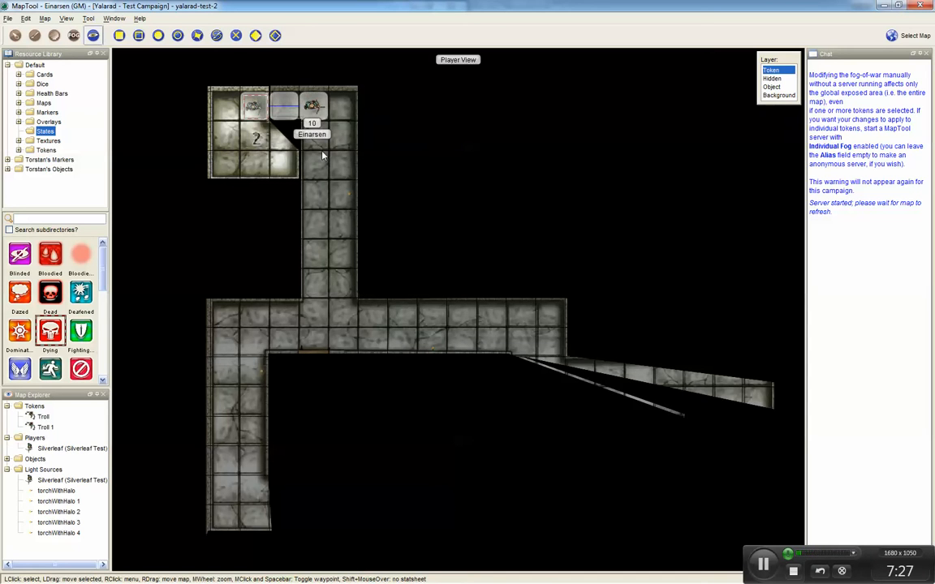
key(d)
key(Left)
key(Left)
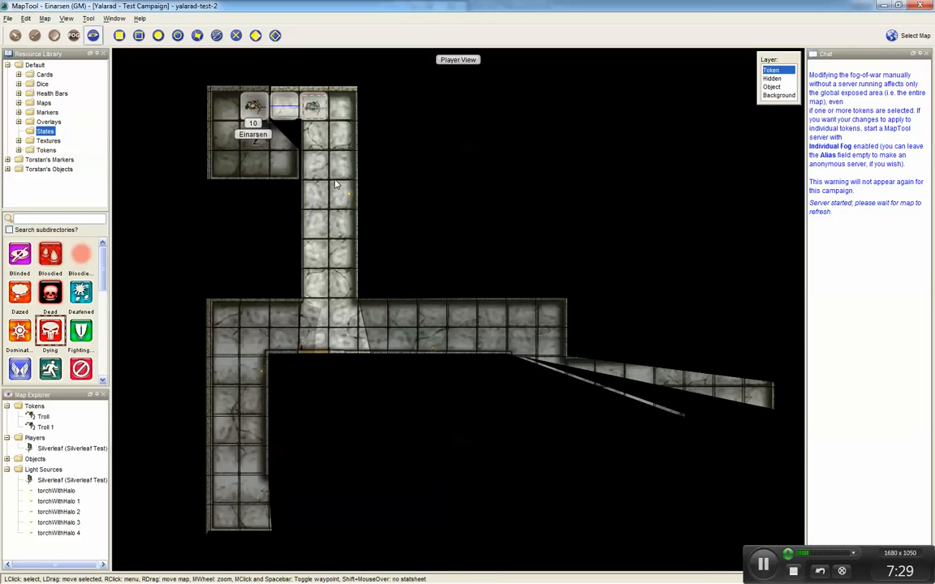
key(Left)
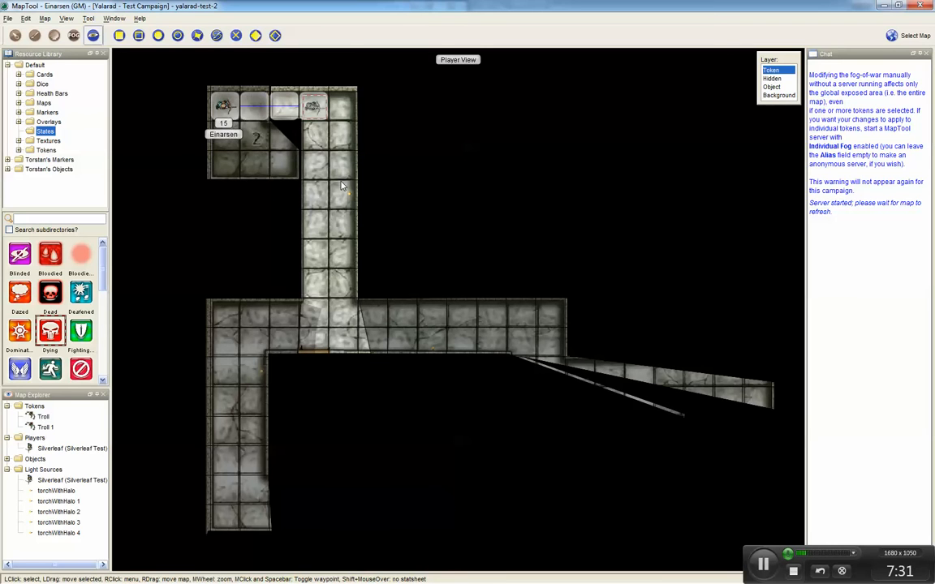
key(Right)
key(Right)
key(Right)
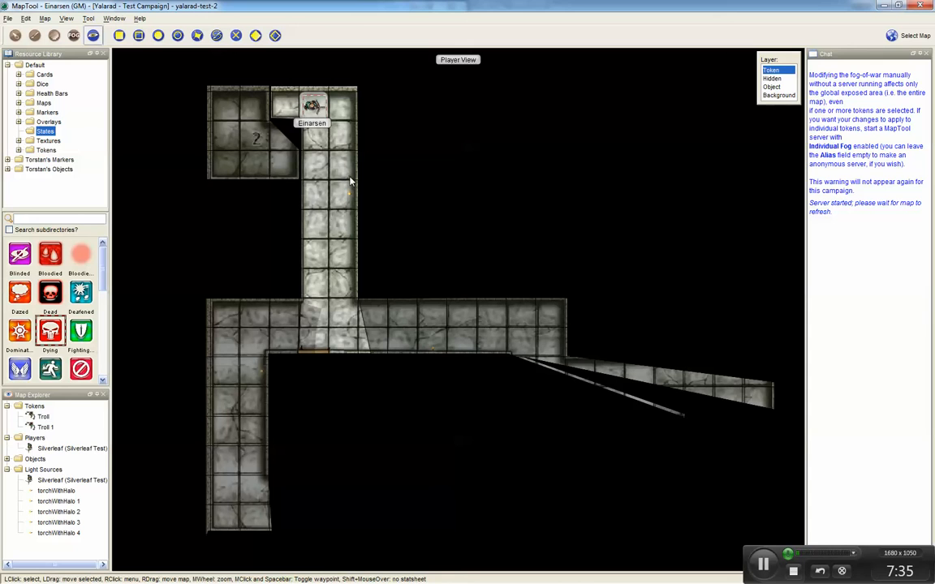
Step: Move Silverleaf south down the passage and east into the long east-west hallway
key(Down)
key(Down)
key(Down)
key(Down)
key(Down)
key(Down)
key(Down)
key(Right)
key(Right)
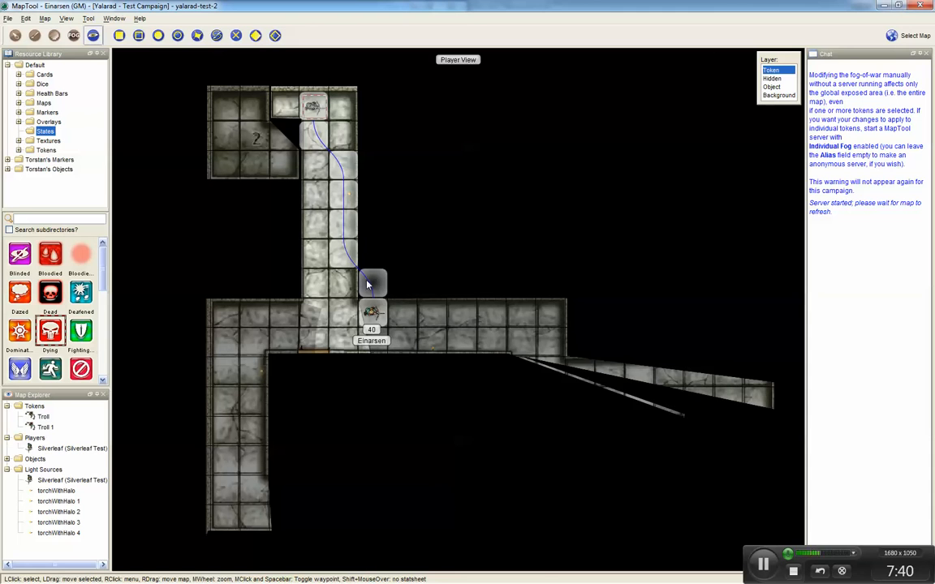
click(376, 316)
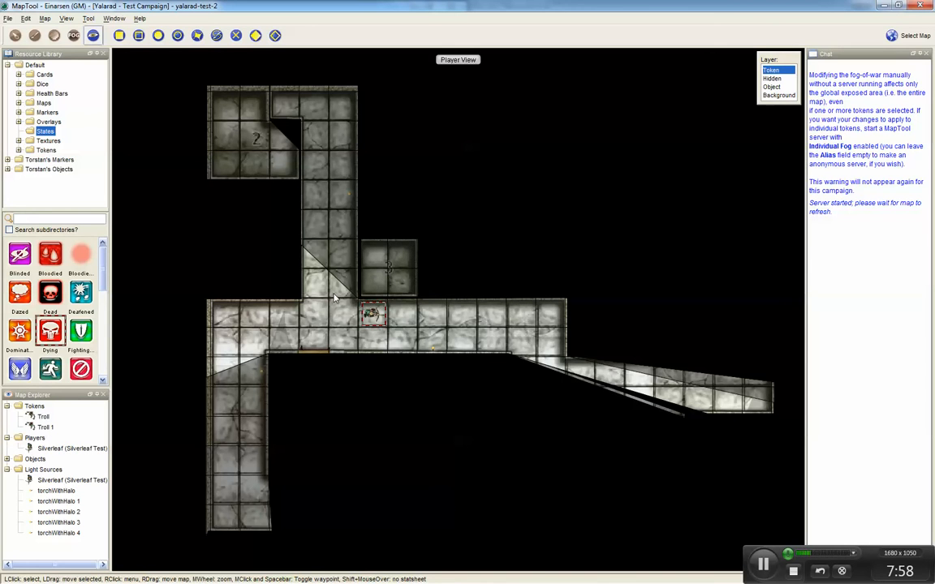
Step: Move Silverleaf west along the hallway and then south down the western corridor
key(Left)
key(Left)
key(Left)
key(Left)
key(Down)
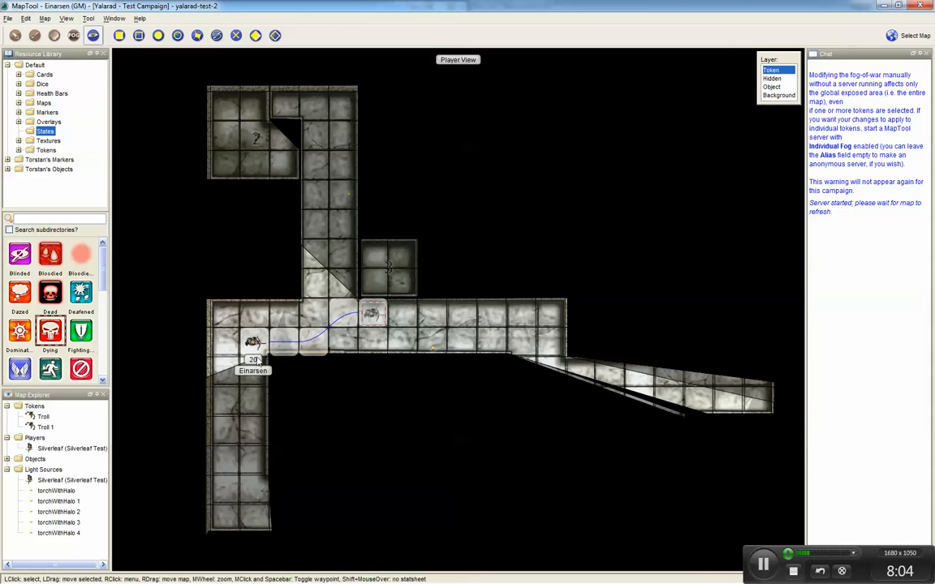
key(Down)
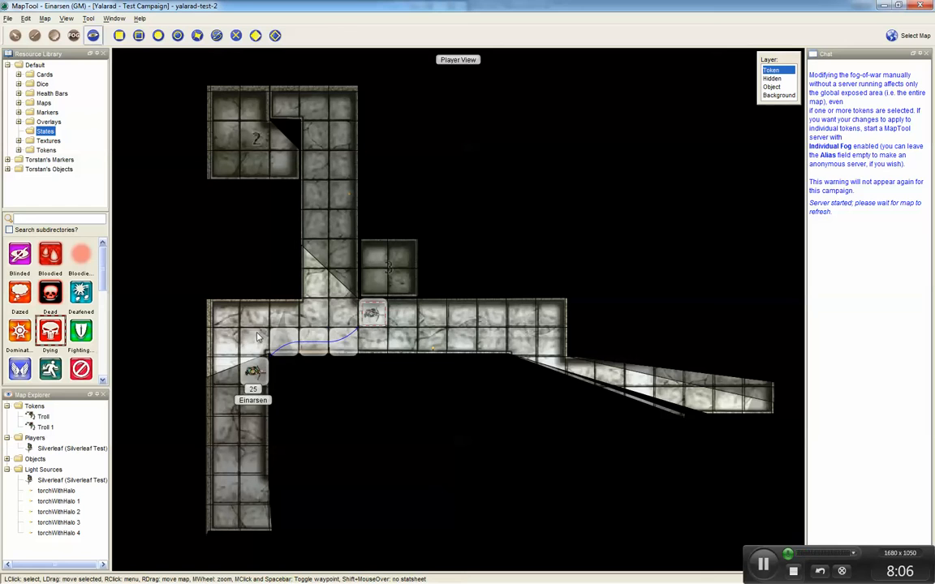
key(Up)
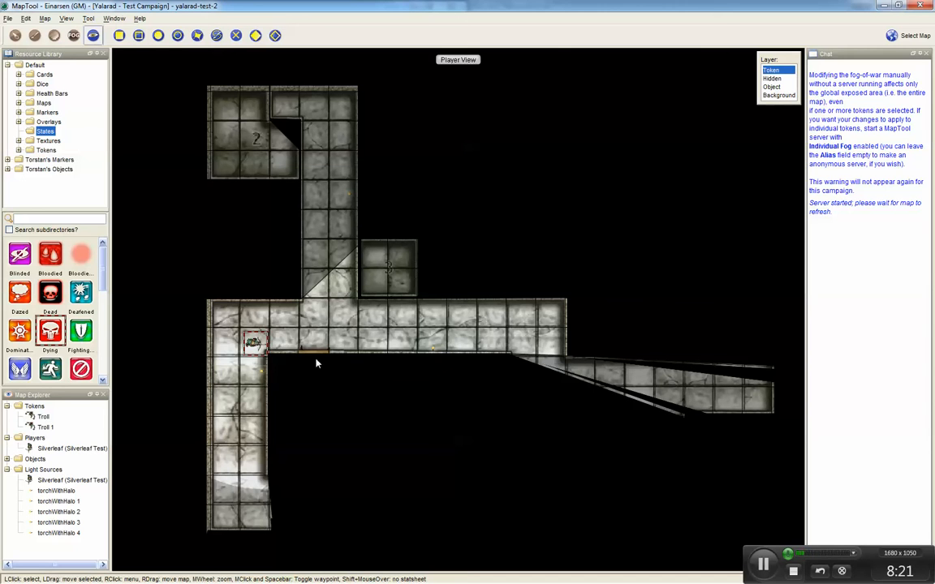
drag(253, 342, 253, 490)
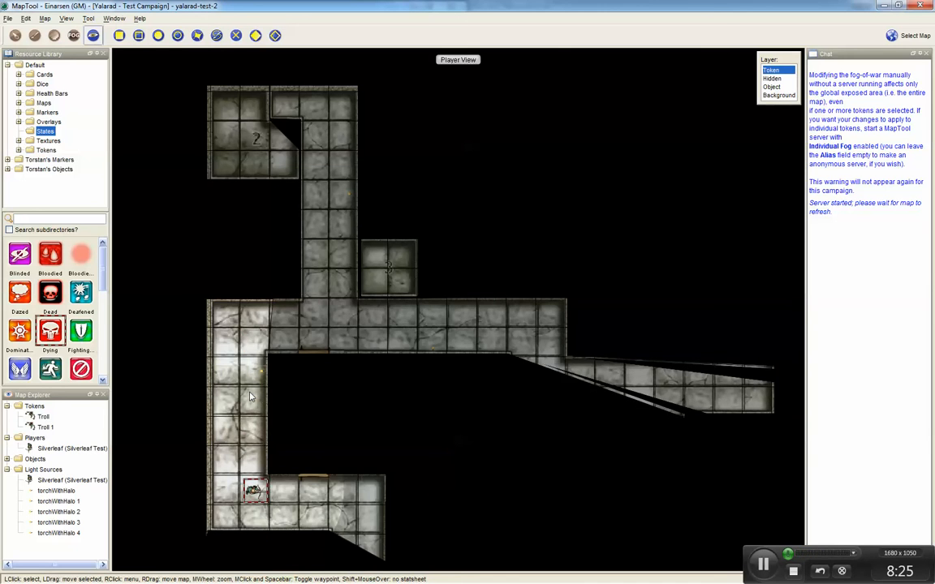
Step: Leave the Player View and move Silverleaf two squares east along the southern passage
key(ctrl+shift+p)
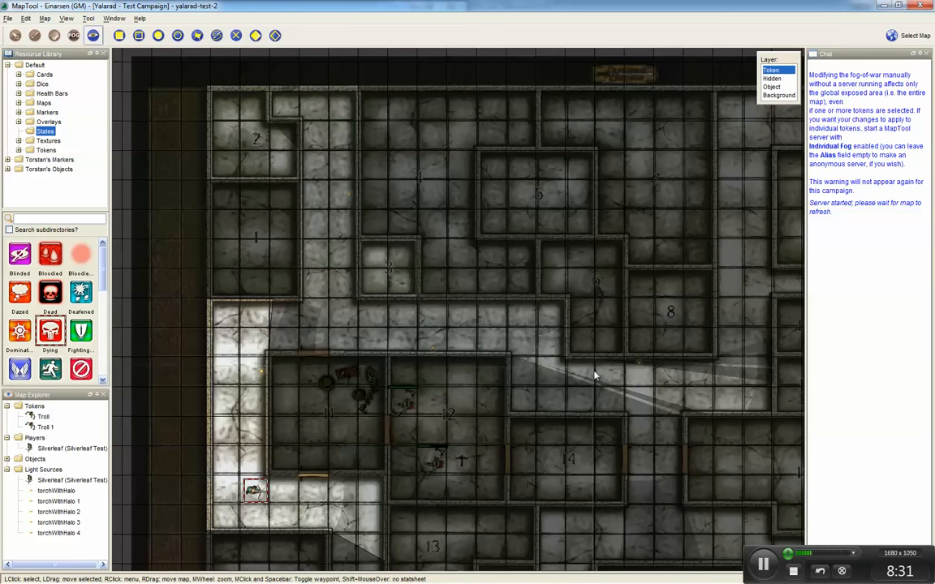
mouse_move(254, 489)
mouse_move(432, 464)
key(Right)
key(Right)
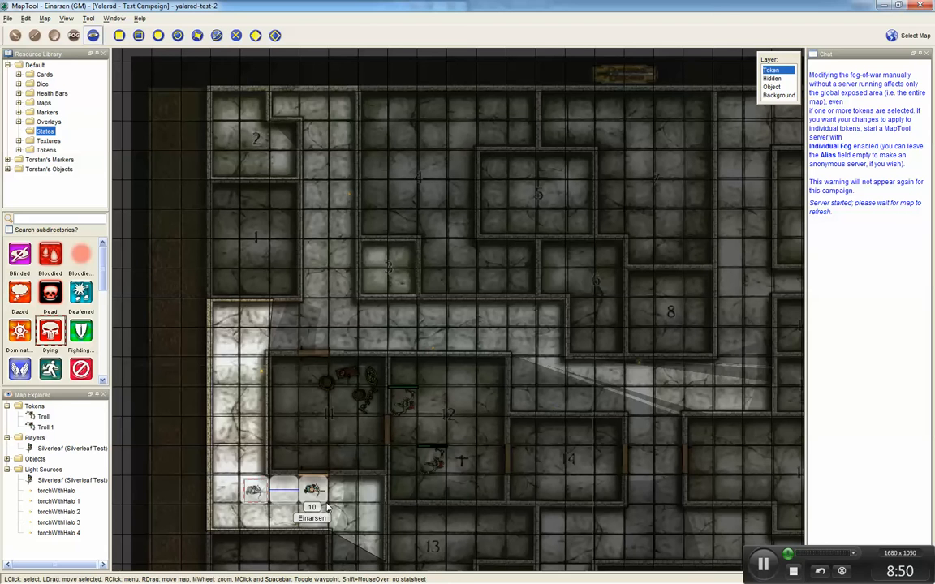
key(d)
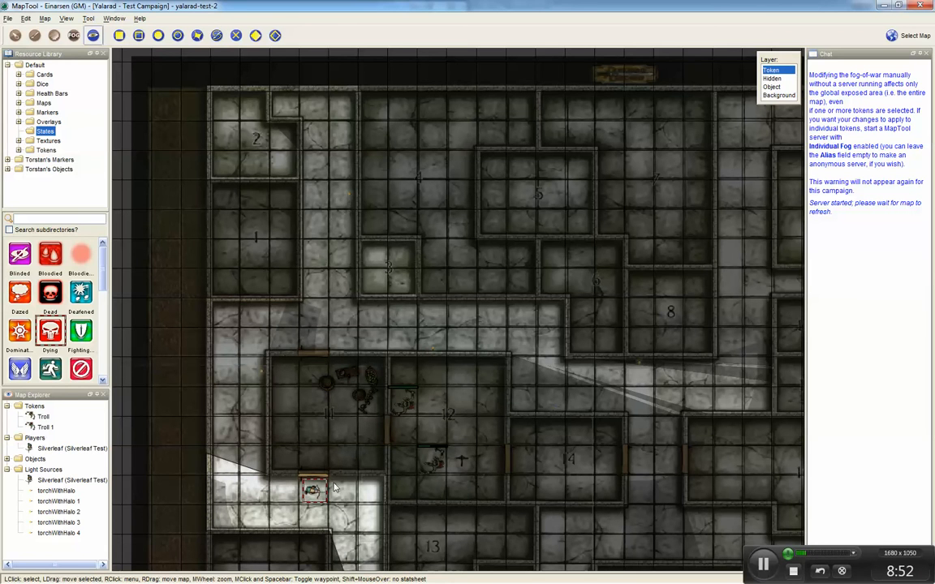
scroll(352, 480, up, 4)
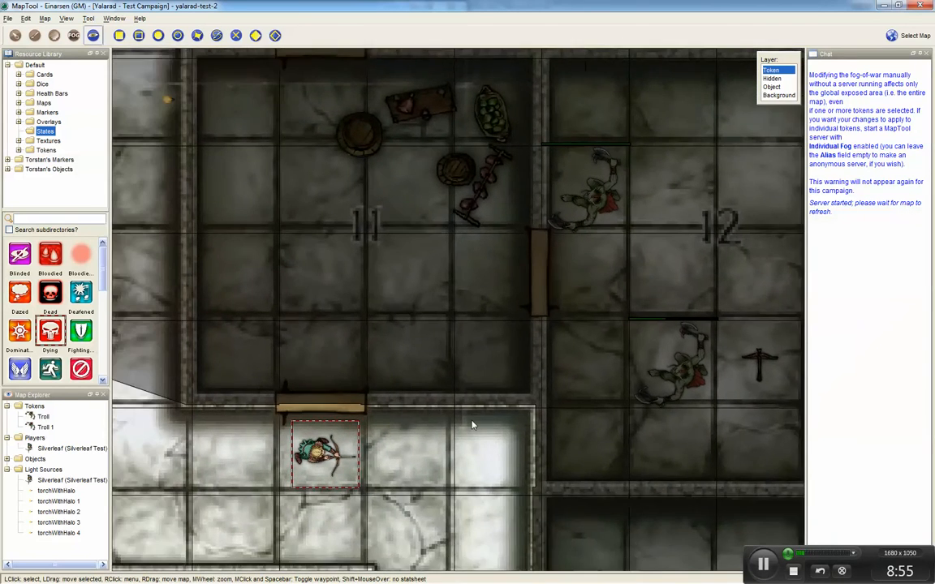
Step: Open the door north of Silverleaf by rotating it to a vertical position on the Object layer
drag(473, 425, 526, 392)
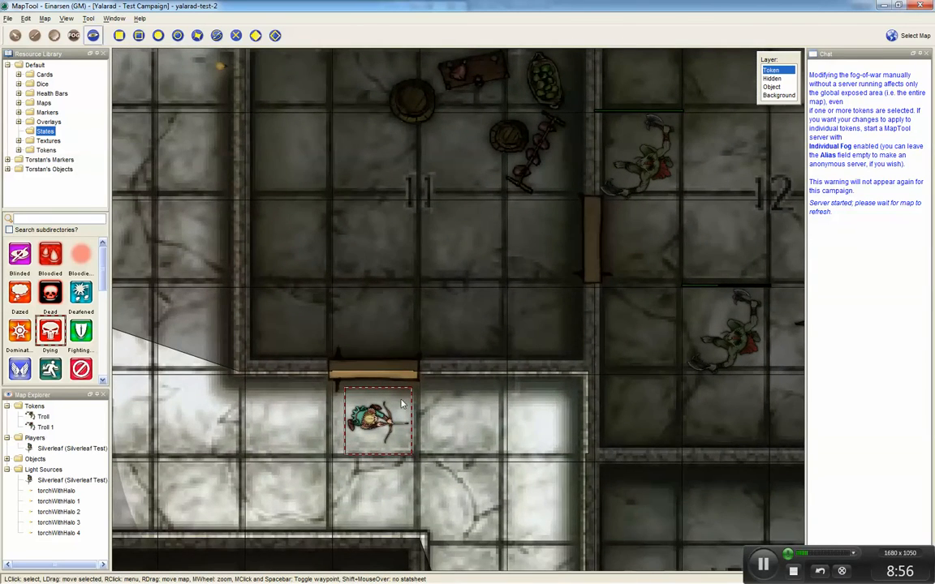
click(385, 376)
click(94, 36)
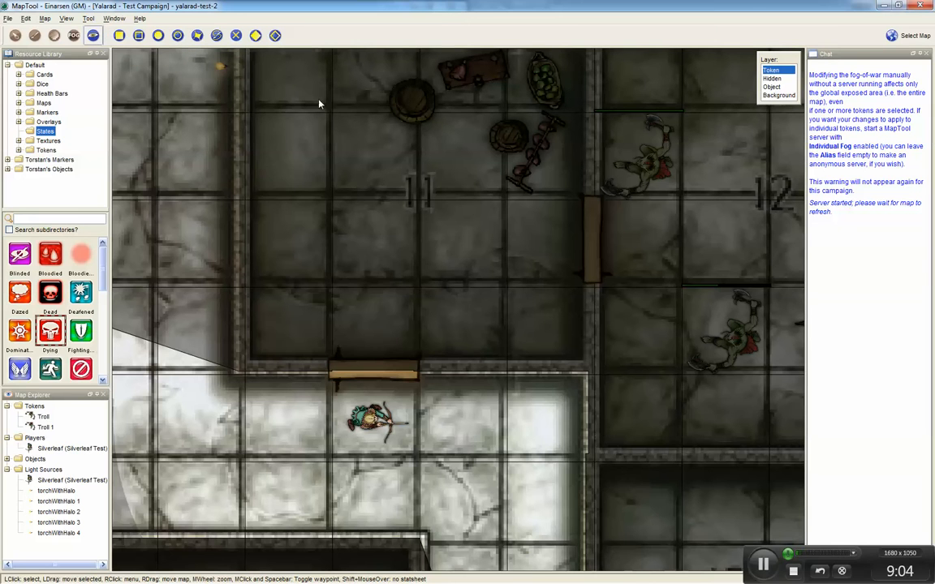
click(771, 87)
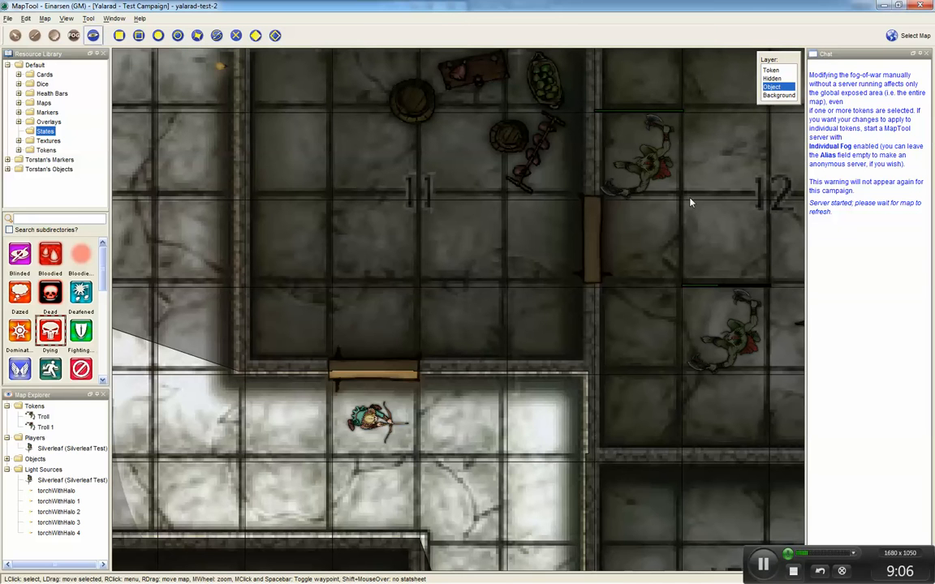
click(398, 378)
right_click(398, 377)
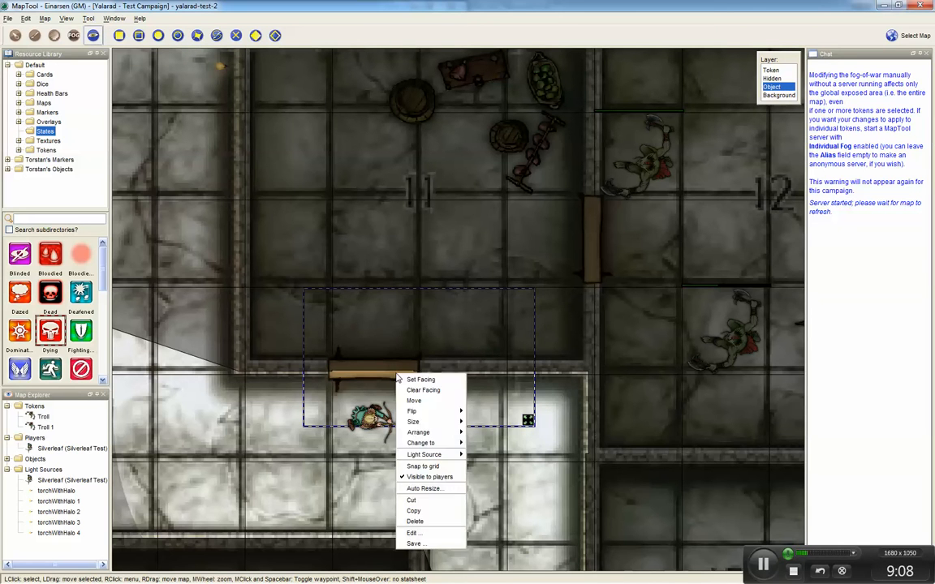
click(412, 378)
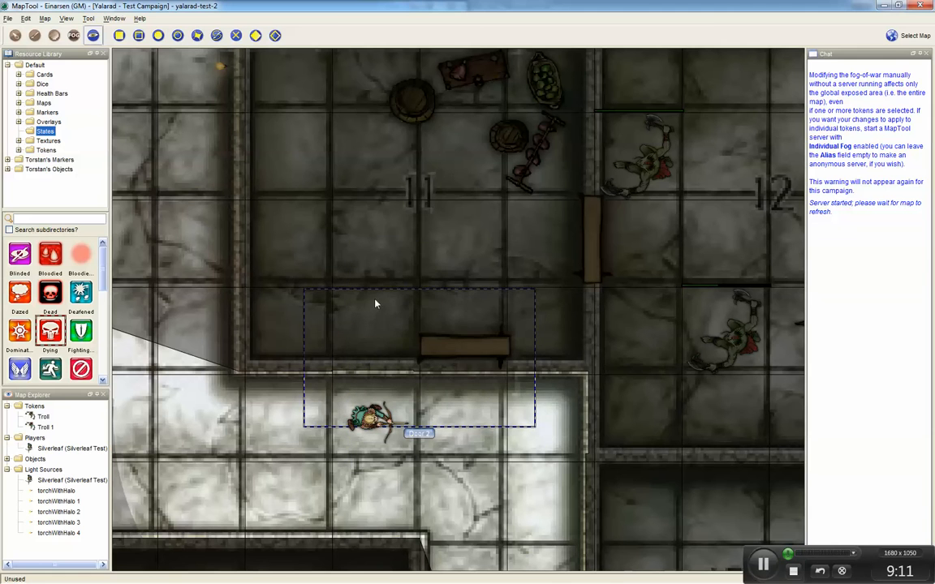
click(306, 309)
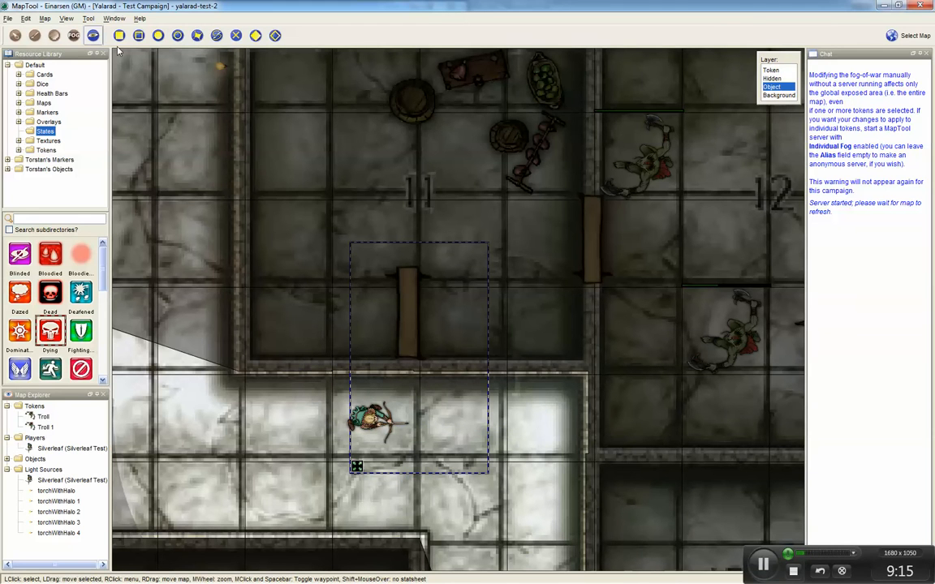
Step: Return to the Token layer and draw a vertical vision-blocking line along the opened door with the polygon VBL tool
click(771, 71)
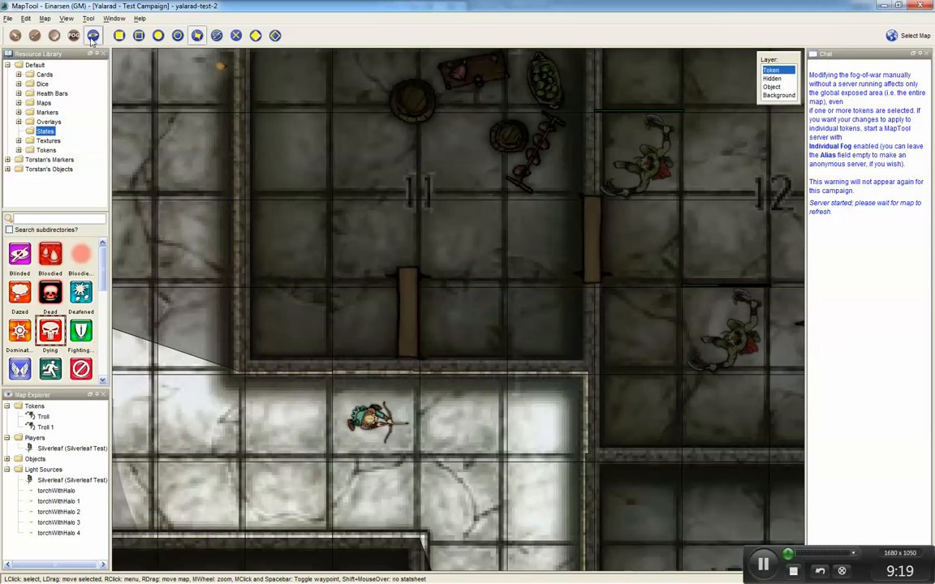
click(197, 35)
click(121, 40)
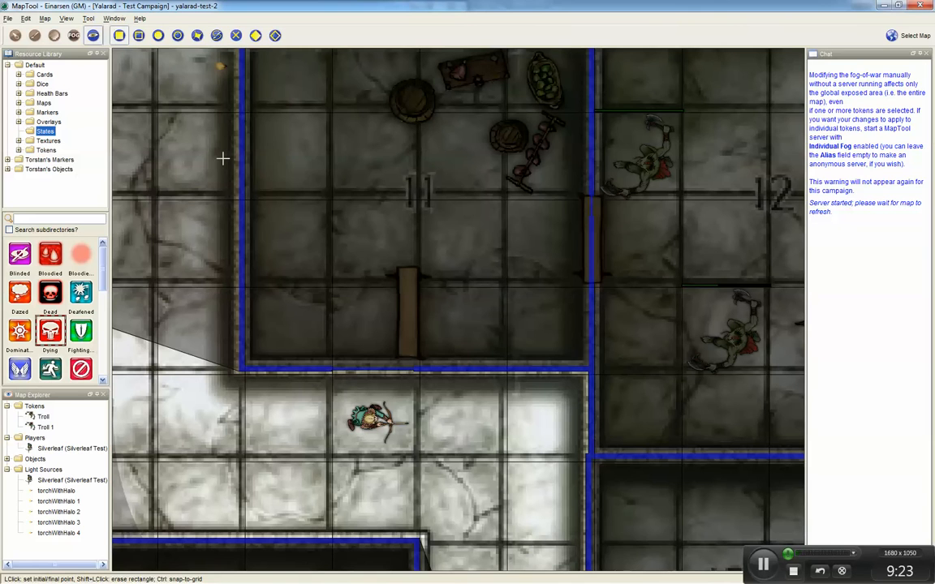
click(158, 36)
click(197, 35)
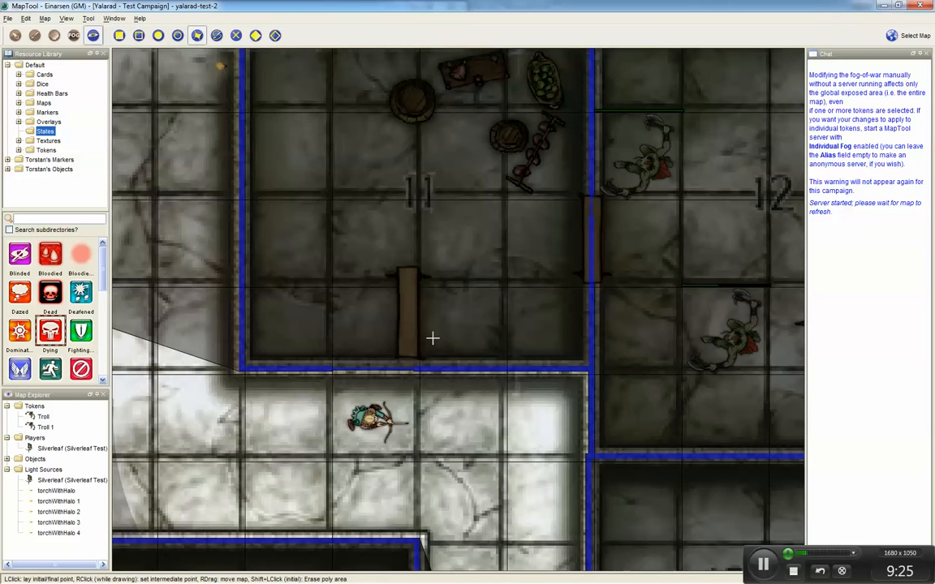
click(407, 271)
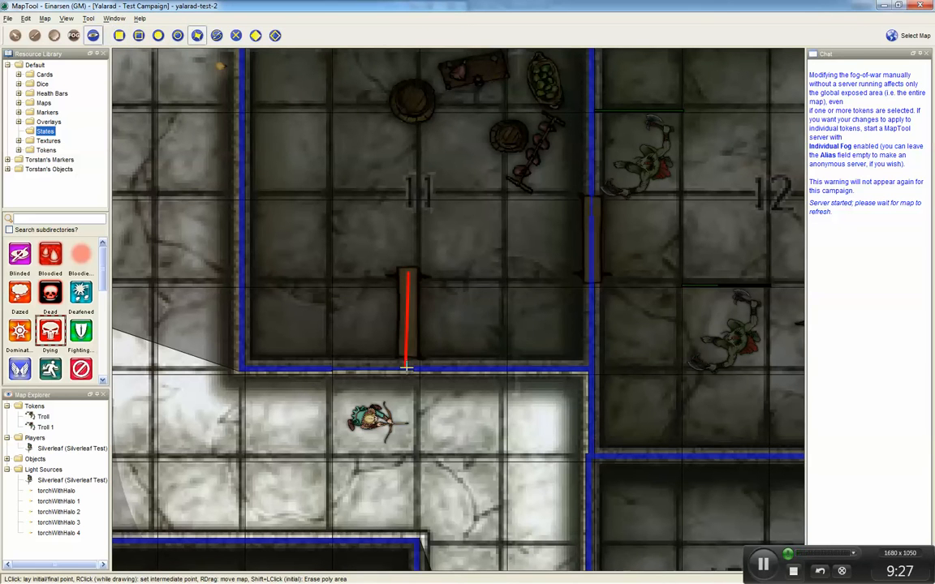
click(408, 371)
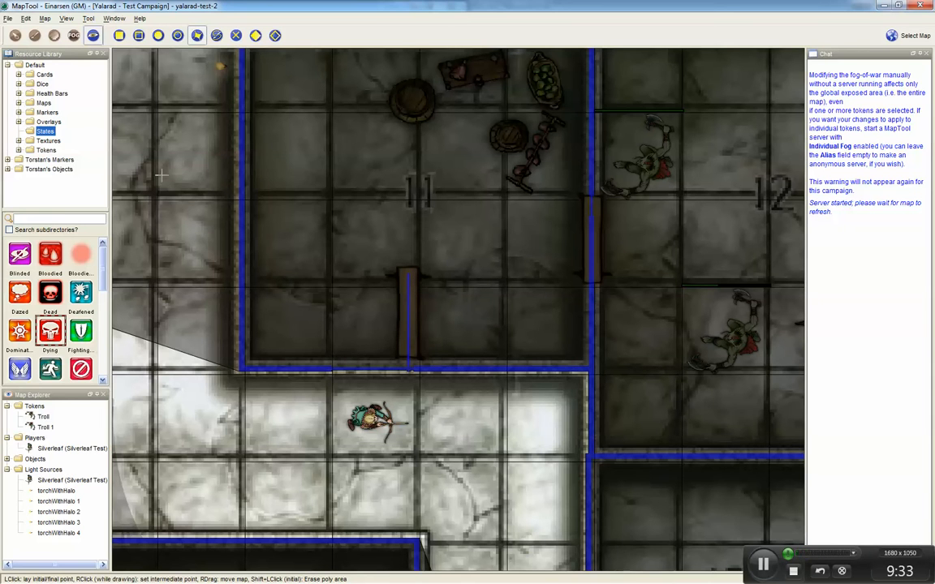
Step: Erase the vision-blocking across the doorway with a rectangle erase
click(119, 35)
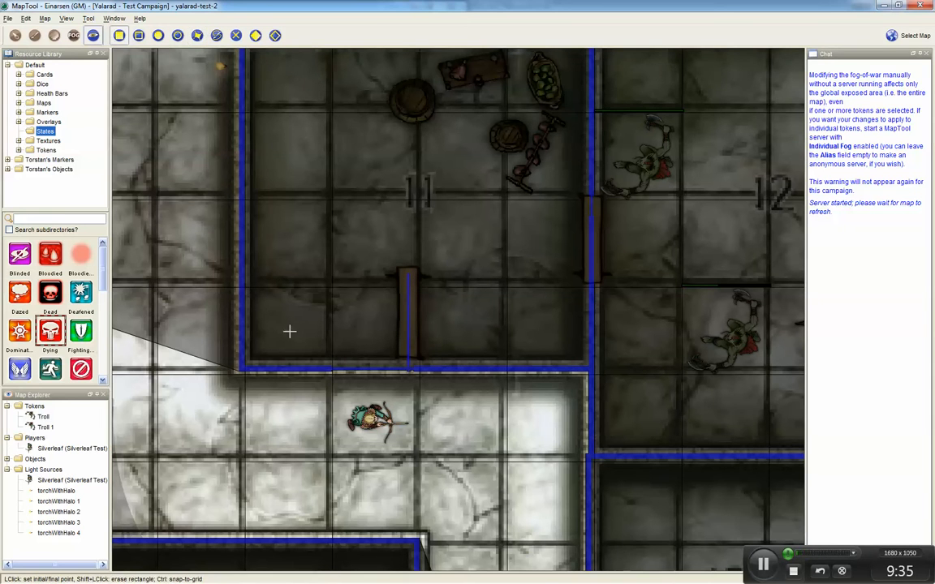
click(333, 352)
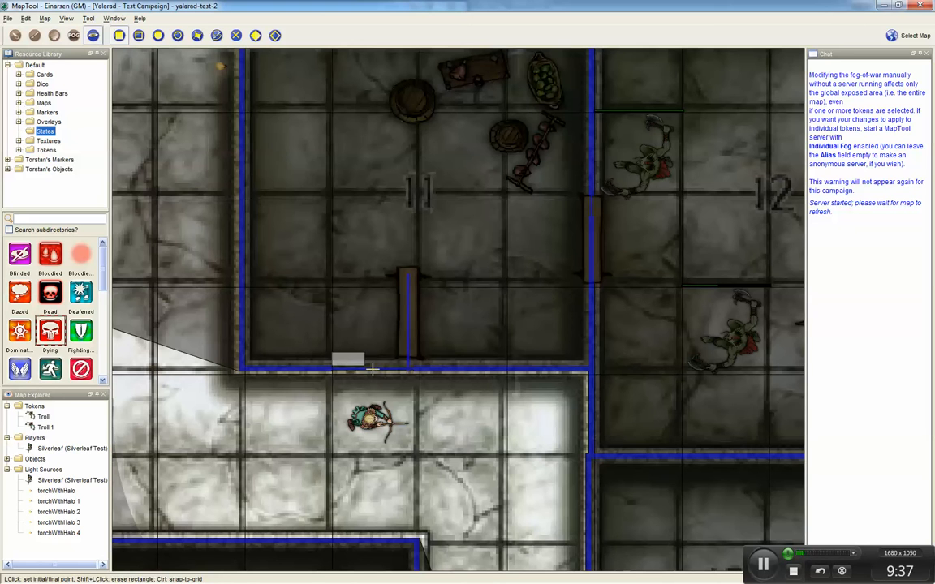
click(404, 380)
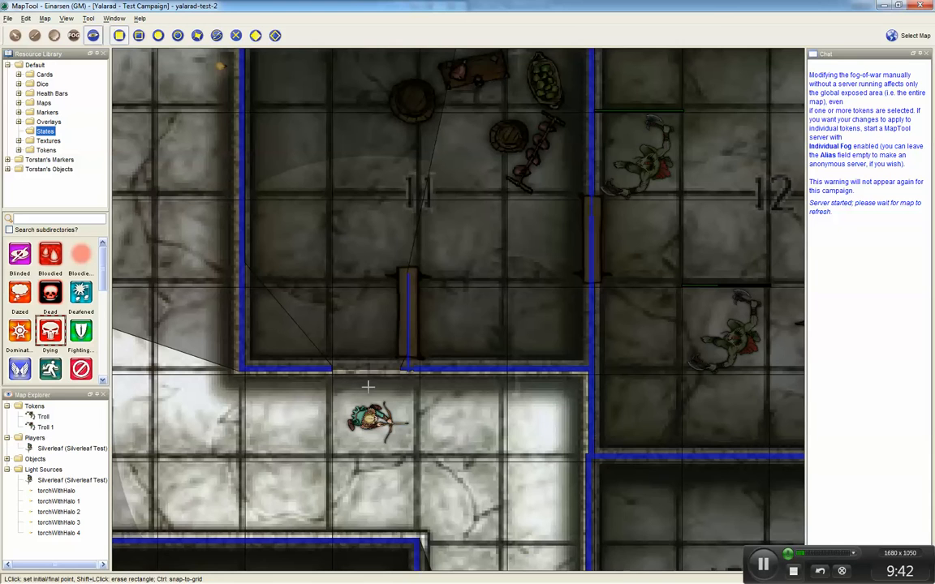
Step: Switch to Player View and erase a rectangle of vision-blocking spanning the wall west of the doorway
key(ctrl+shift+p)
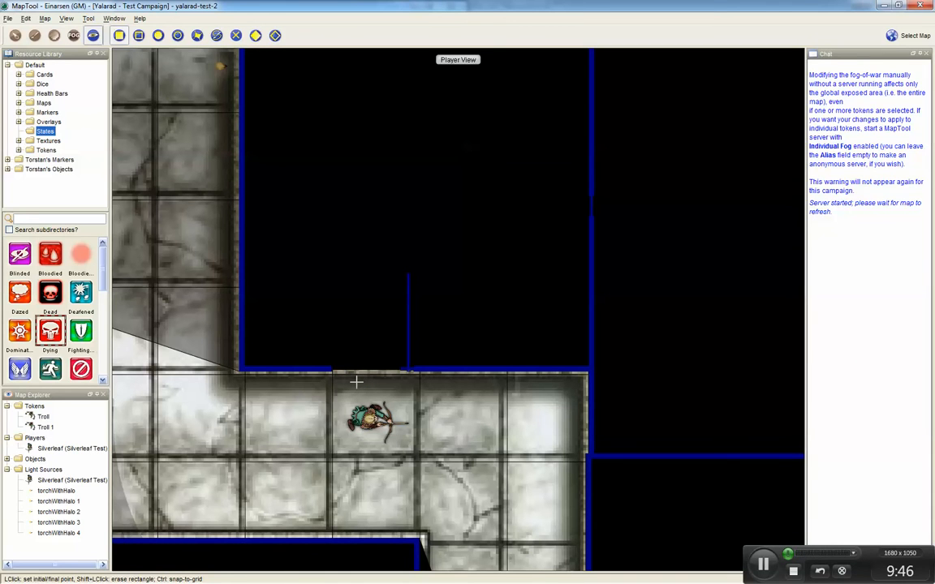
click(380, 413)
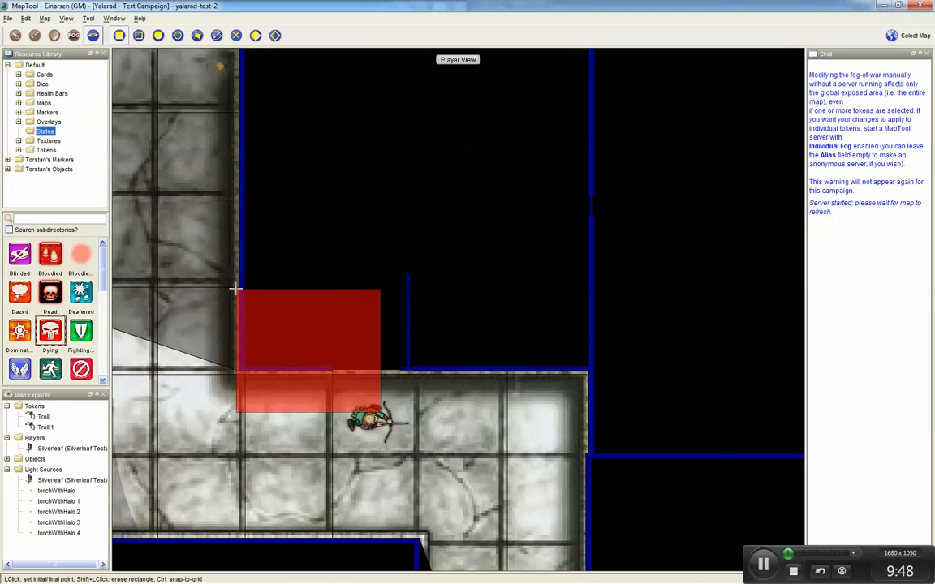
click(235, 288)
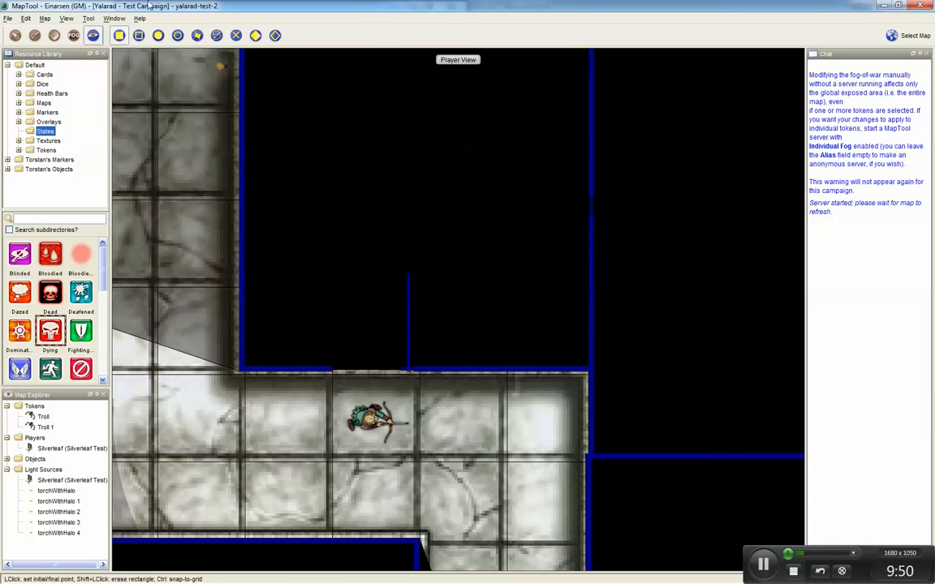
Step: Select Silverleaf and nudge it one square west and back east to refresh its vision
click(14, 35)
click(361, 417)
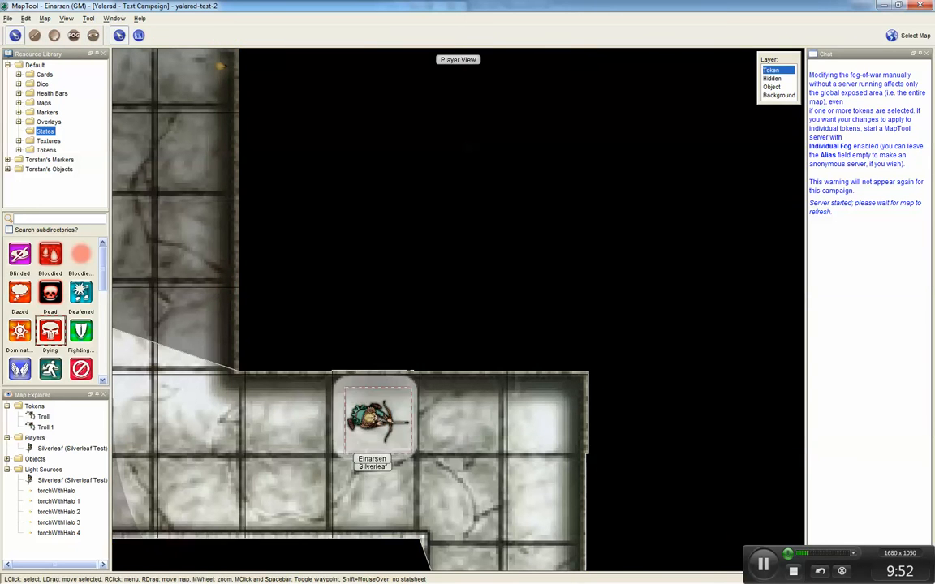
key(Left)
key(Right)
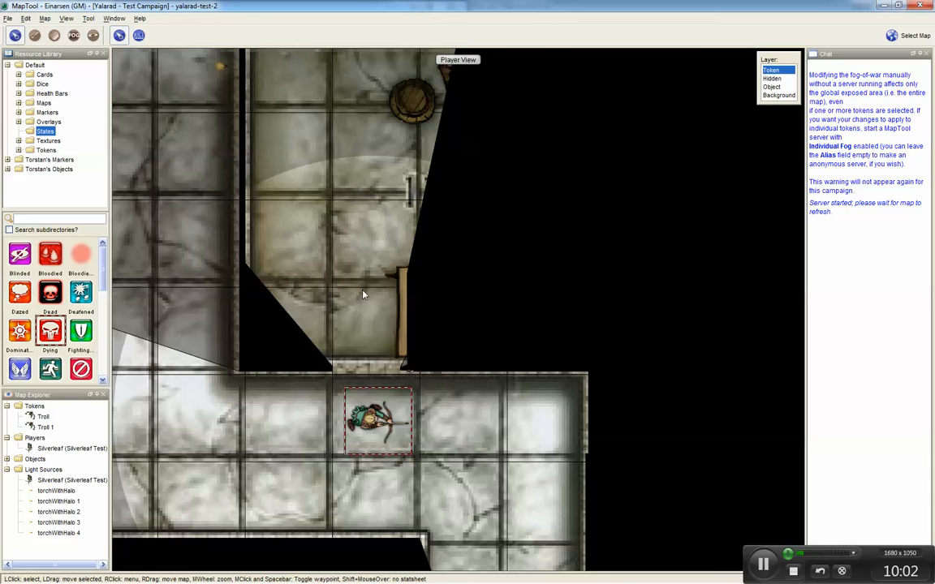
Step: Move Silverleaf north through the doorway into room 11 and across to its eastern door
mouse_move(373, 415)
scroll(330, 354, down, 2)
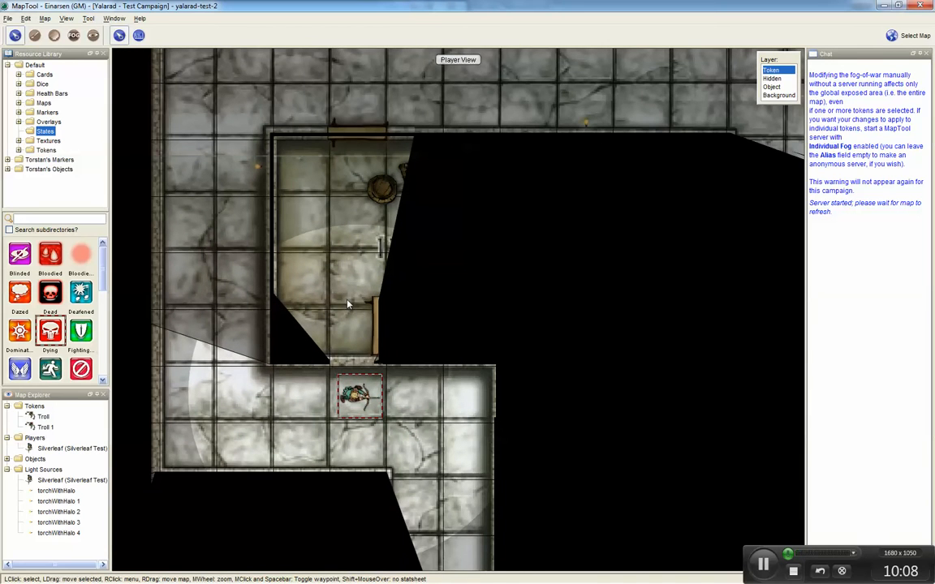
drag(347, 304, 322, 409)
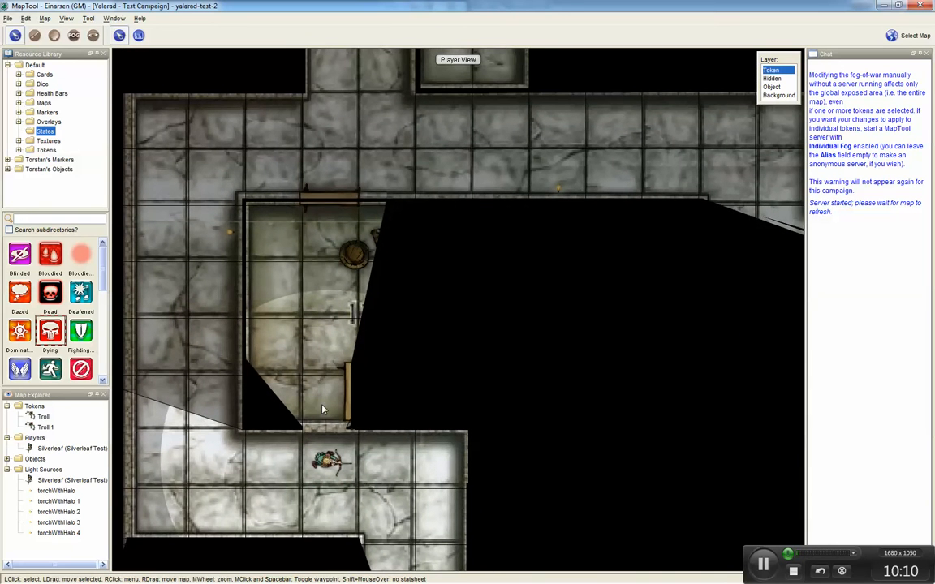
click(329, 461)
key(Up)
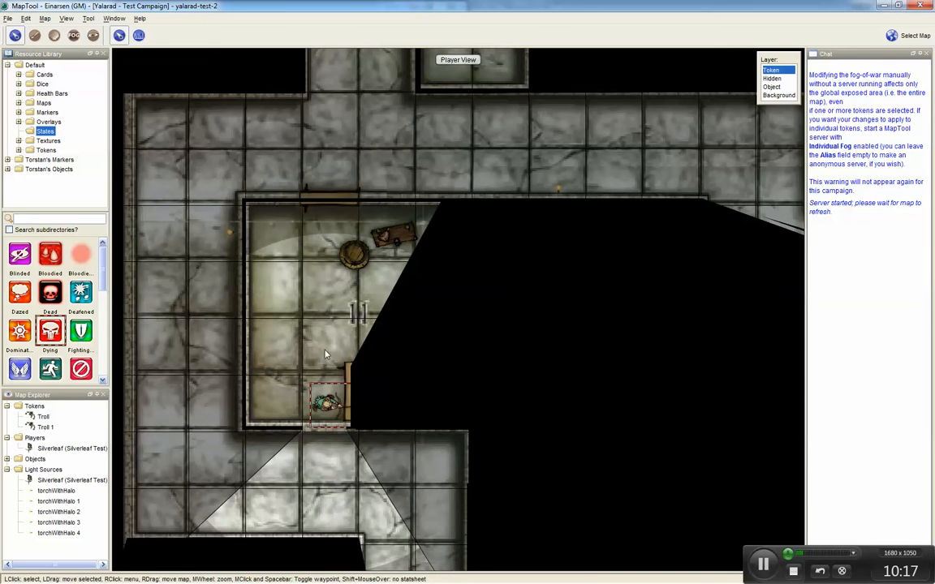
key(Up)
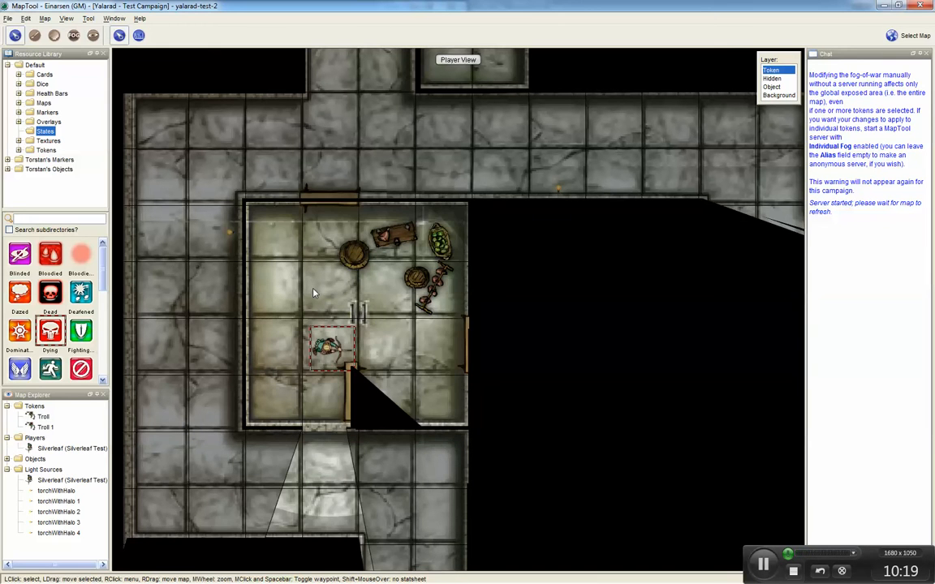
key(KP_9)
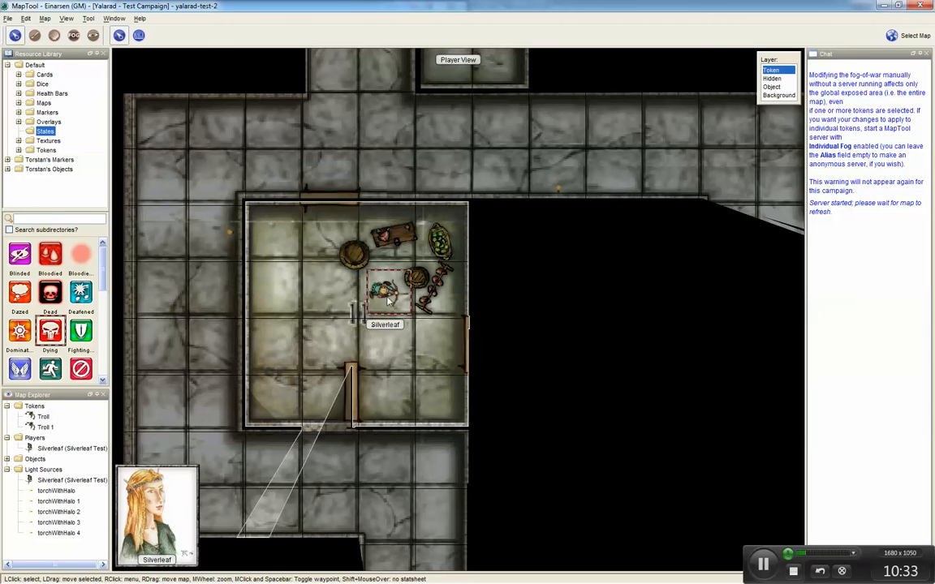
key(Down)
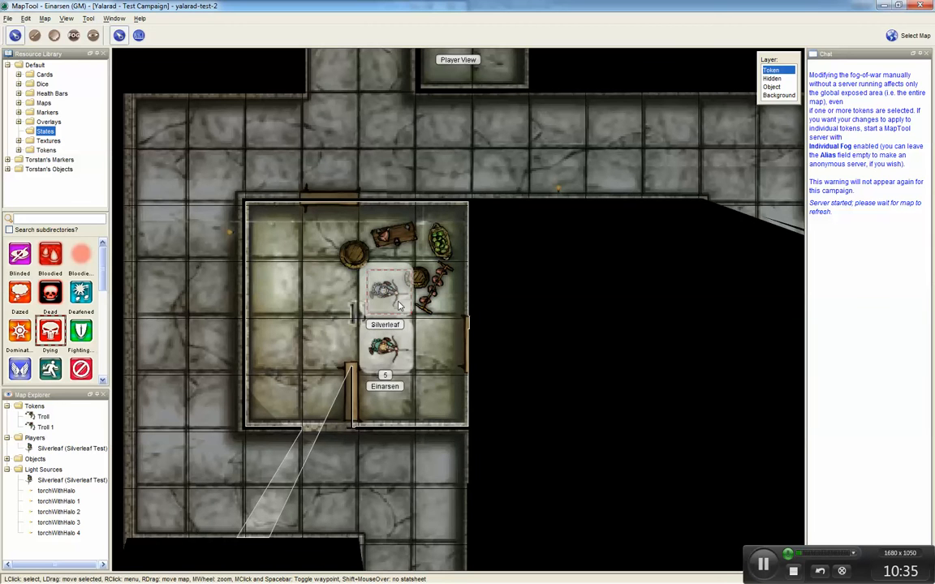
key(Right)
drag(399, 338, 436, 346)
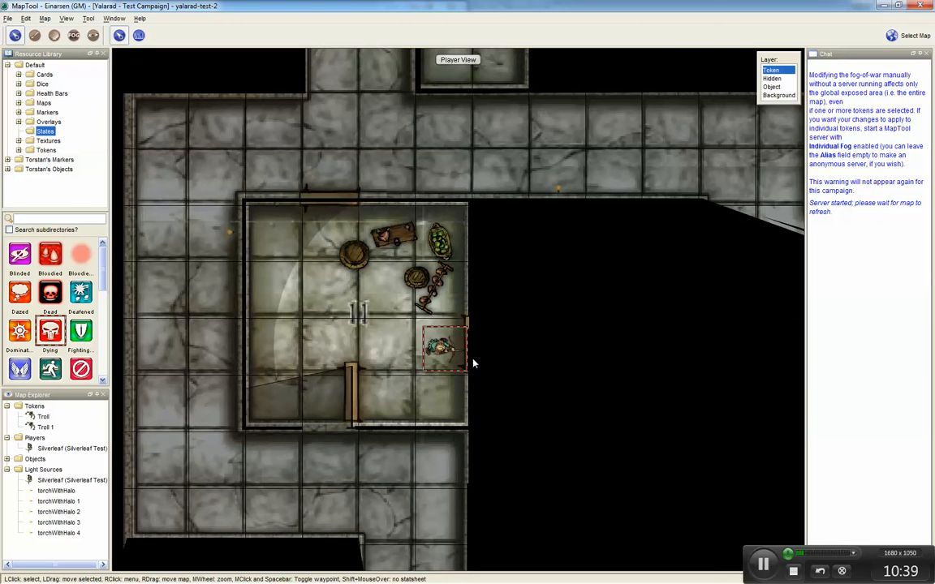
Step: Zoom and pan around the dark area east of room 11, jumping to Troll 1 from the map explorer
scroll(479, 366, up, 8)
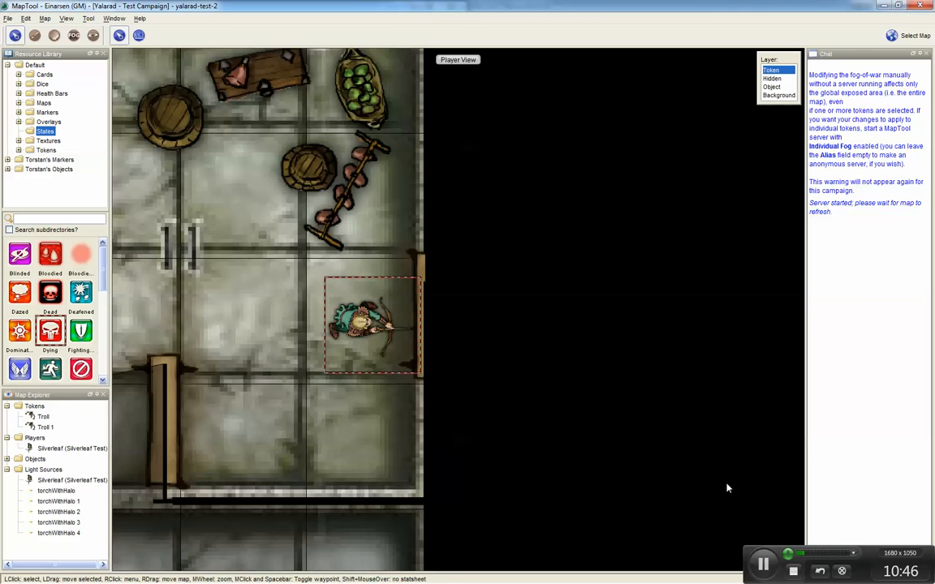
scroll(682, 455, down, 2)
click(685, 451)
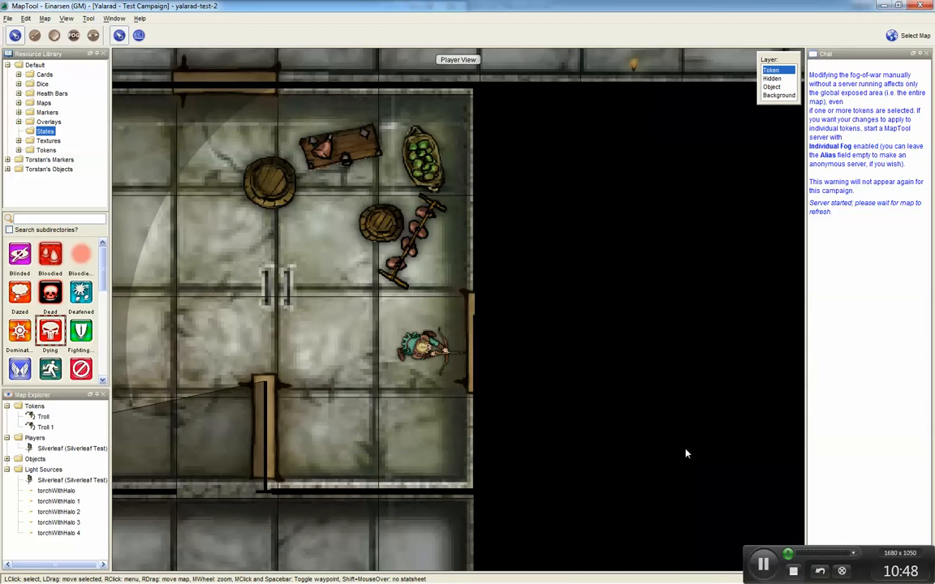
drag(685, 451, 550, 379)
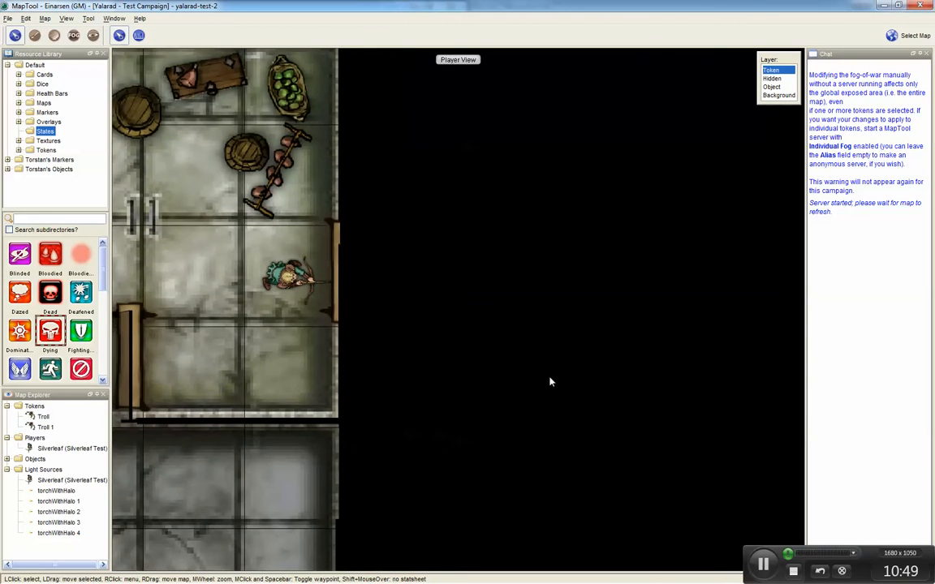
click(46, 427)
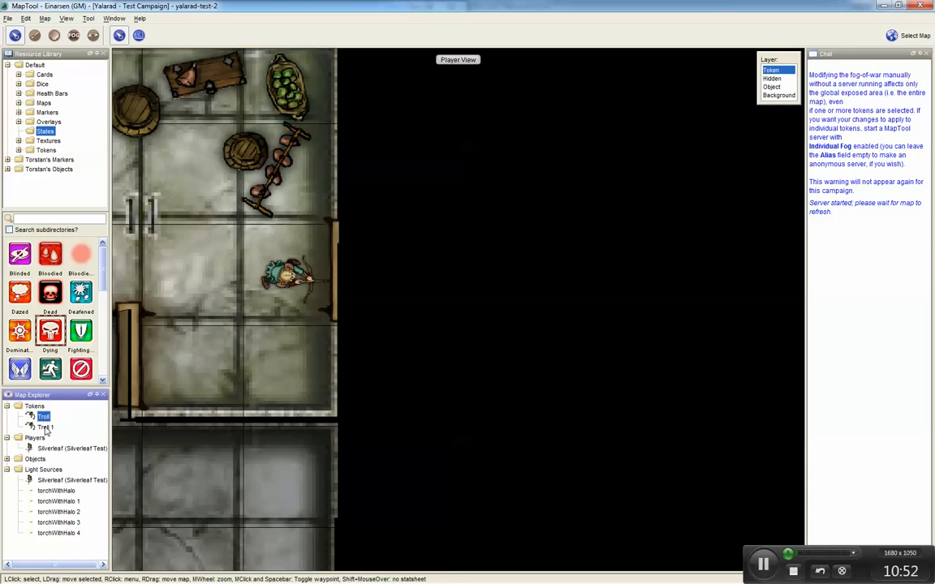
double_click(45, 428)
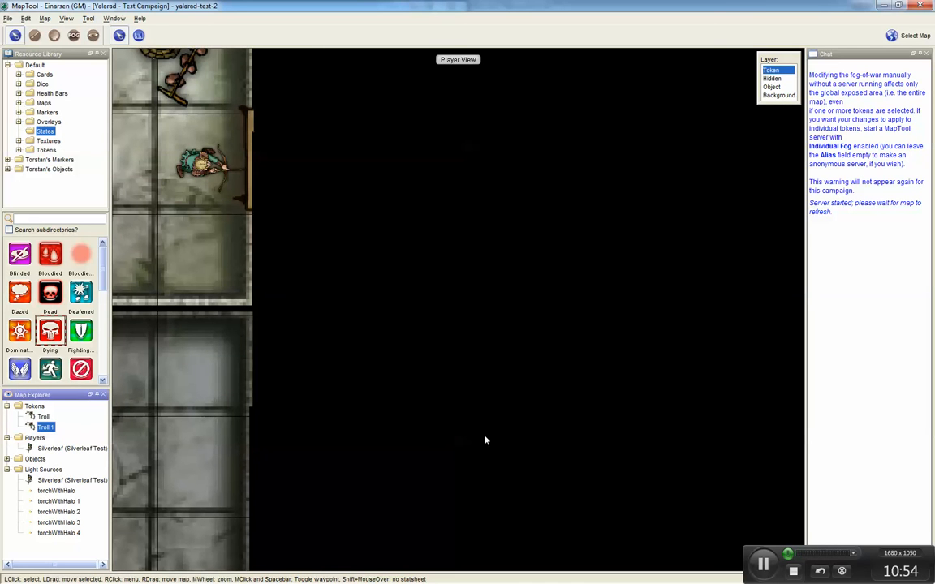
drag(394, 386, 605, 533)
drag(490, 424, 337, 246)
scroll(388, 322, down, 11)
scroll(389, 321, down, 1)
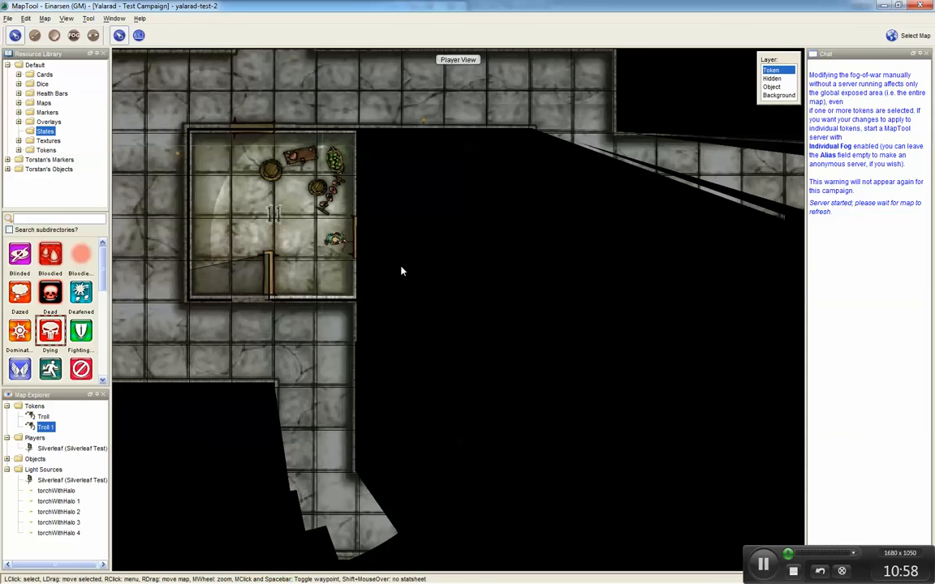
Step: Pan around the map and select Troll 1, nudging it west and back east to check its visibility
drag(380, 197, 426, 289)
click(426, 290)
drag(382, 170, 756, 447)
drag(367, 160, 585, 392)
click(44, 426)
key(Left)
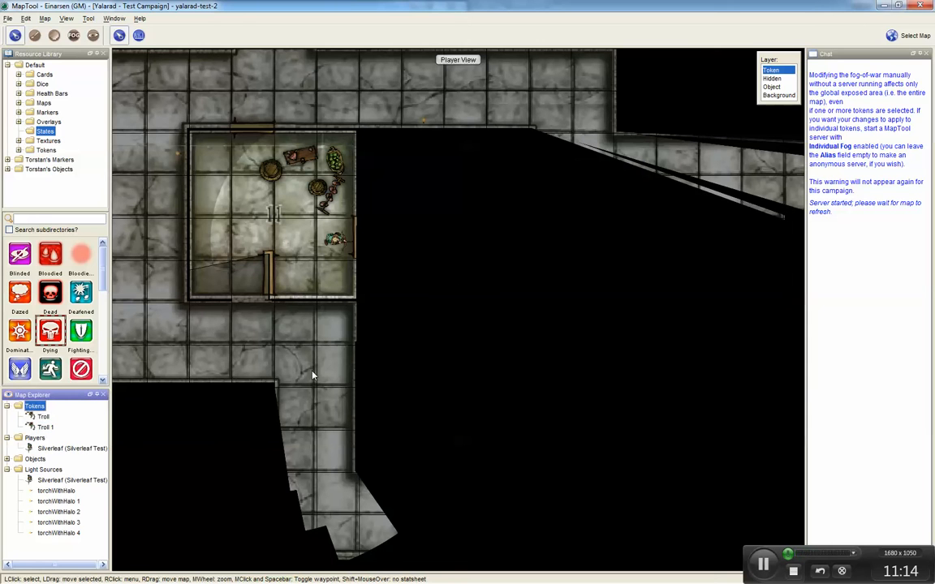
key(Right)
click(44, 427)
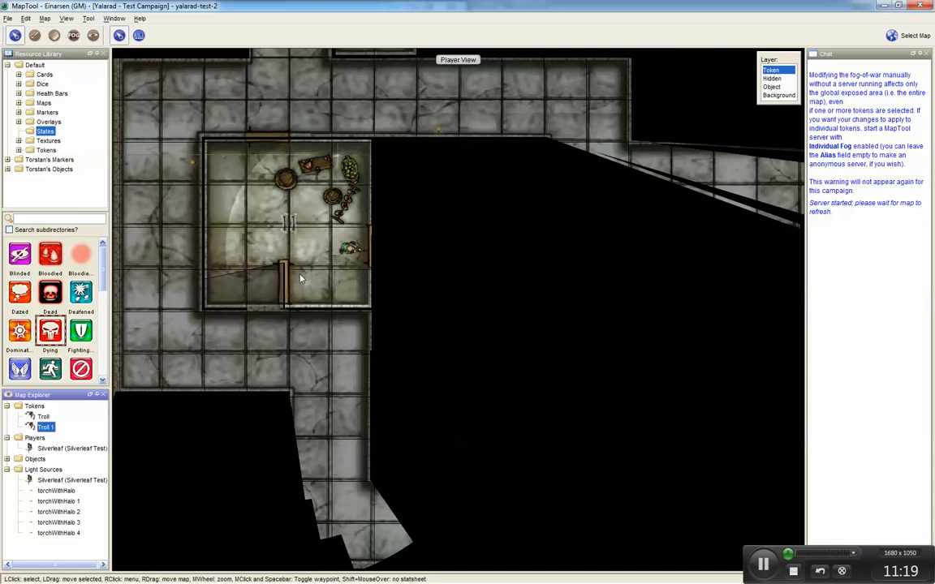
Step: Zoom in beside room 11's eastern door and set the northern troll in room 12 to face south
click(351, 248)
scroll(380, 265, up, 5)
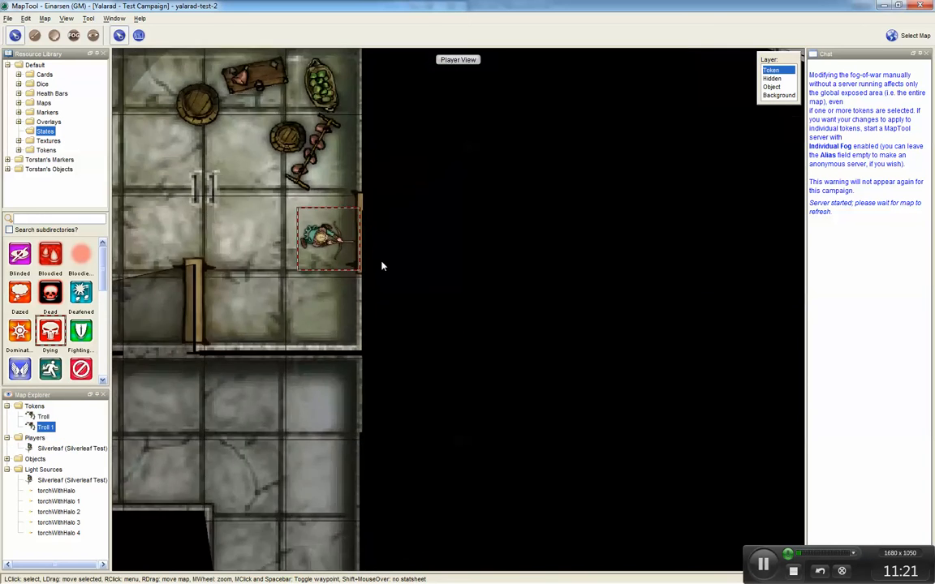
drag(403, 280, 427, 292)
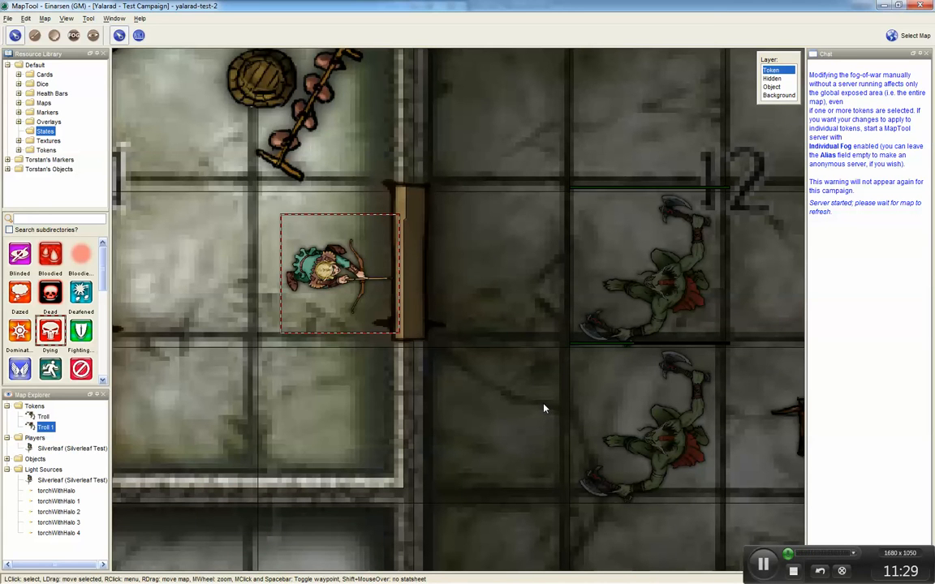
click(661, 298)
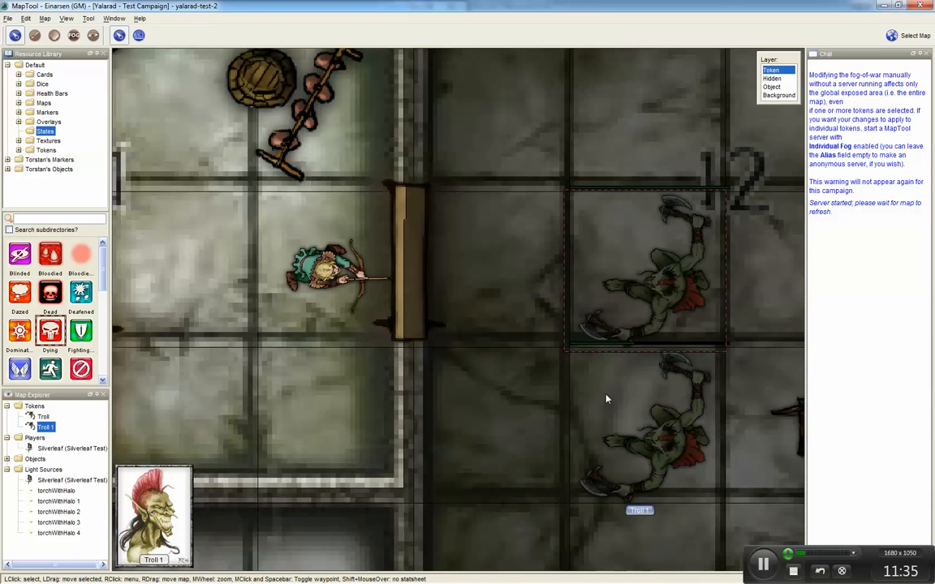
drag(605, 399, 447, 463)
drag(545, 364, 418, 146)
right_click(430, 140)
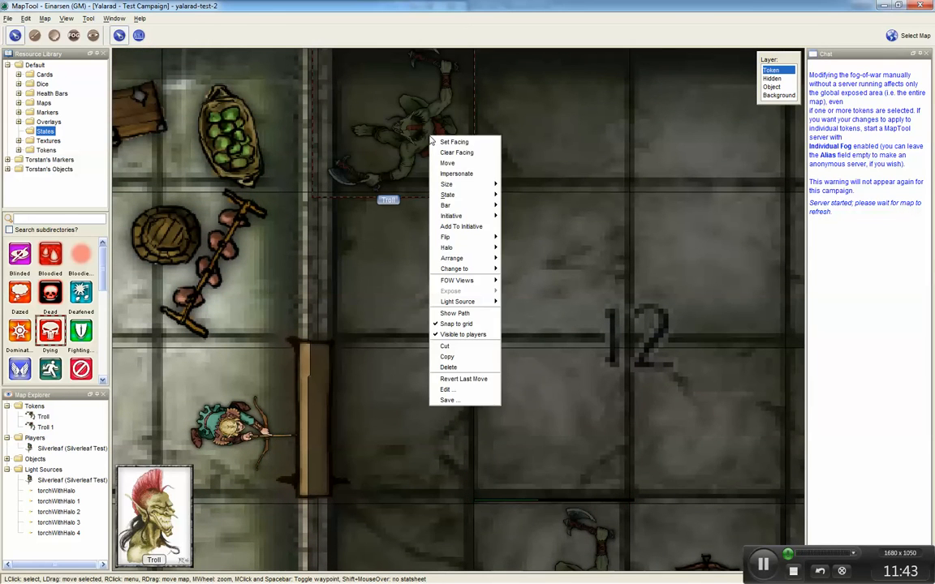
click(454, 142)
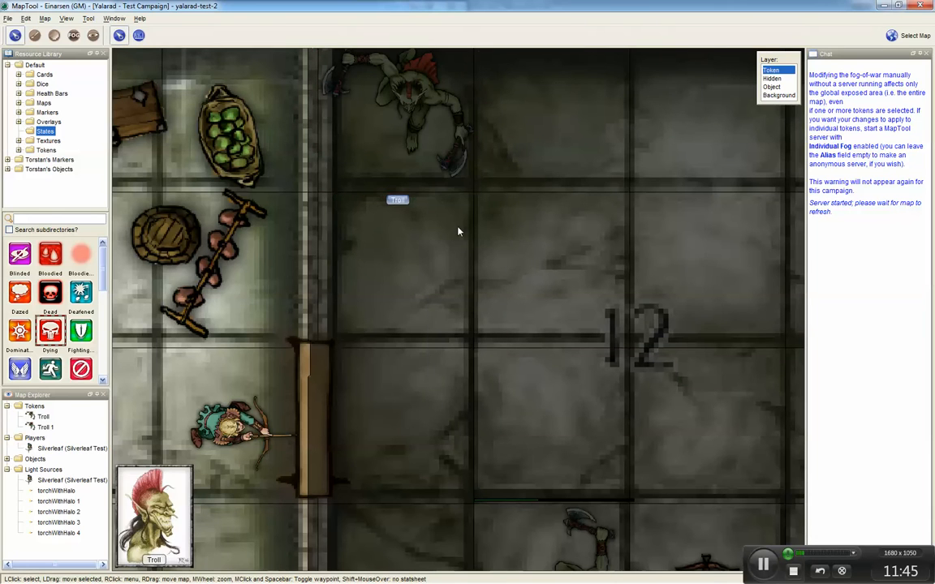
Step: Move Troll 1 one square west and one square south inside room 12
drag(591, 406, 578, 213)
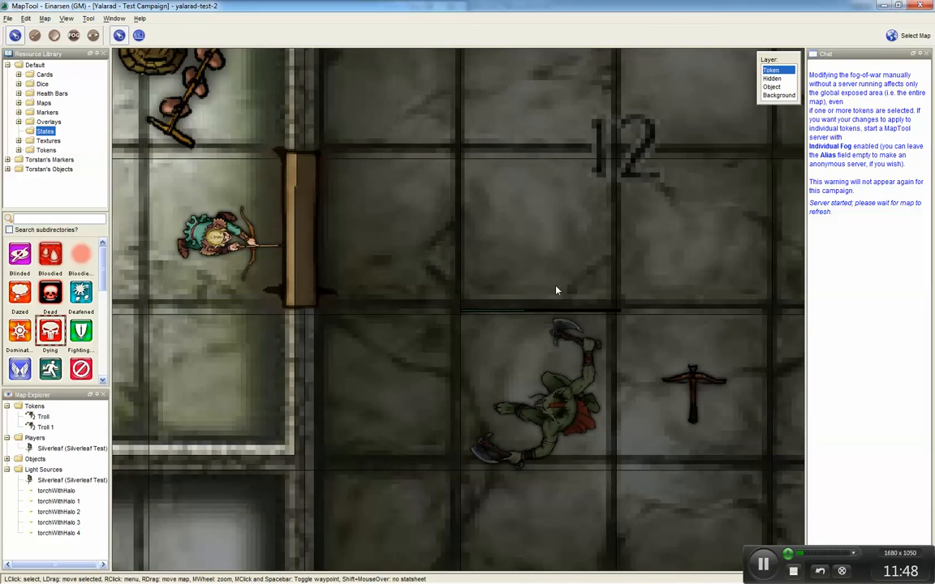
drag(649, 388, 627, 332)
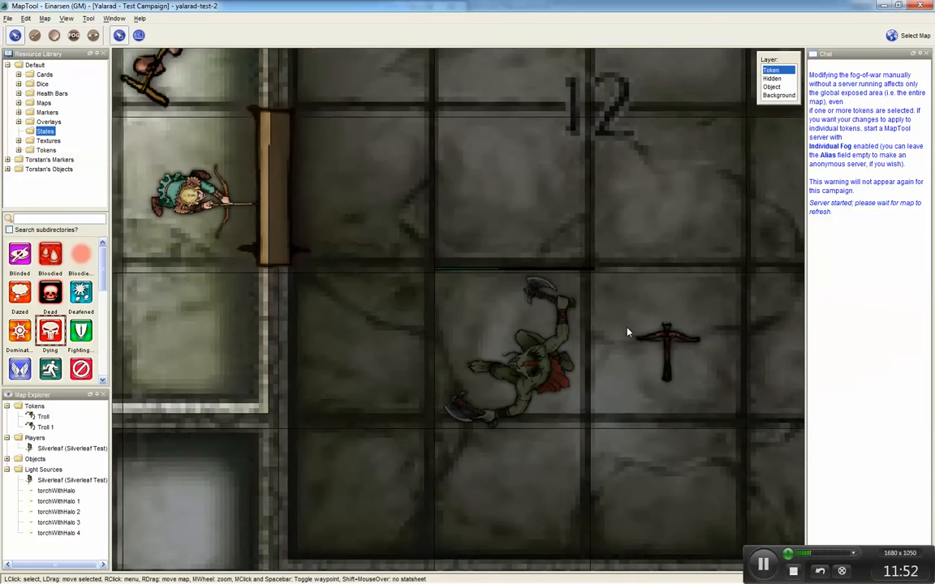
click(550, 354)
drag(545, 357, 412, 166)
key(Down)
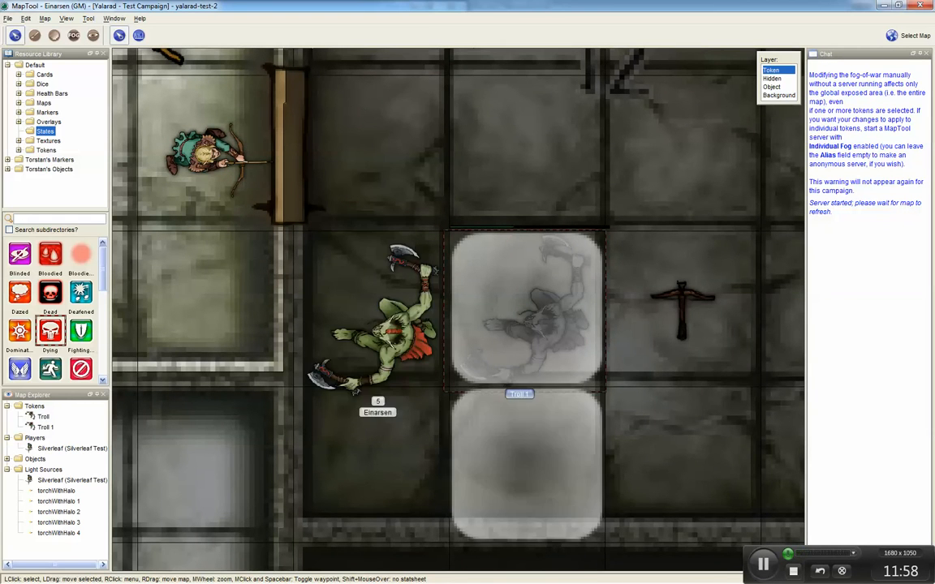
key(Up)
key(Right)
key(Down)
key(Left)
Step: Set a new facing direction for Troll 1
drag(642, 576, 472, 579)
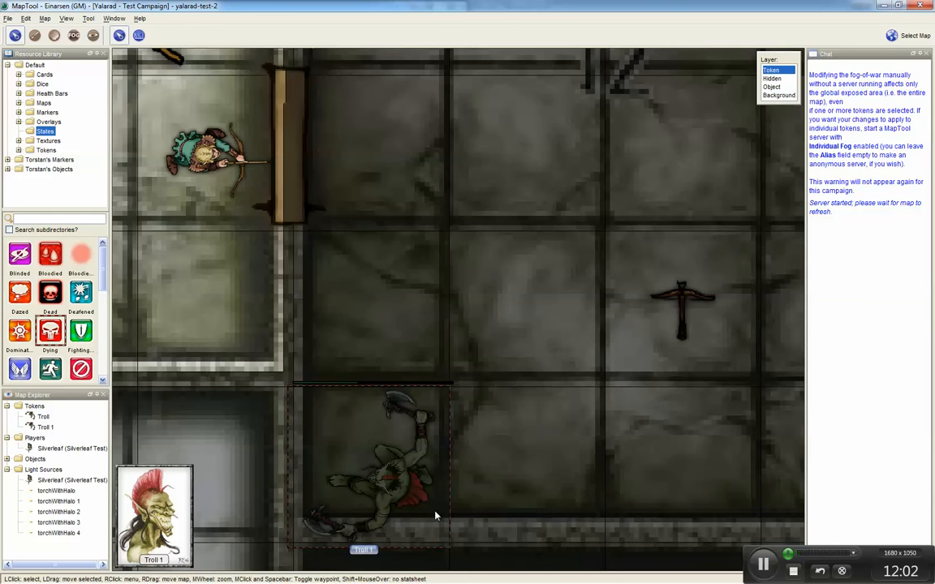
right_click(400, 480)
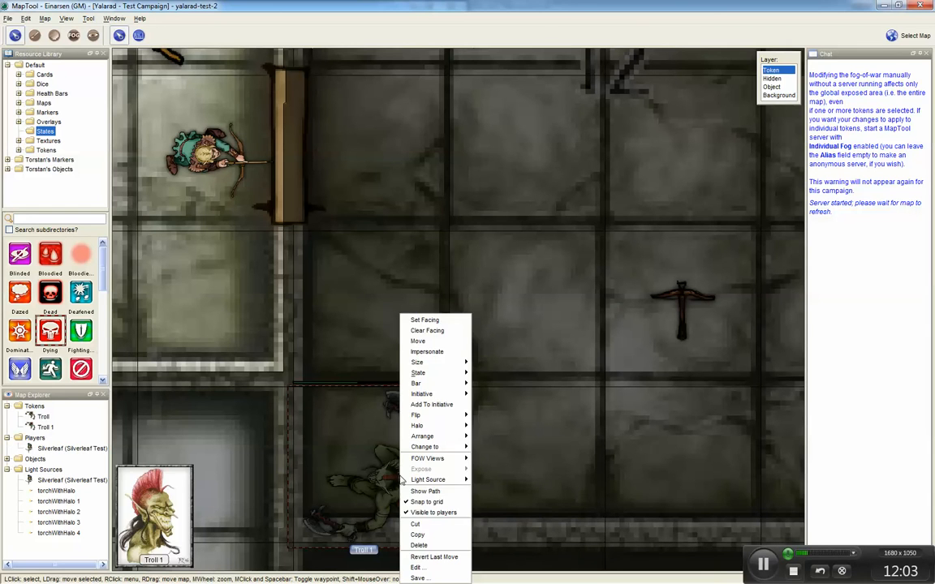
click(414, 318)
click(449, 329)
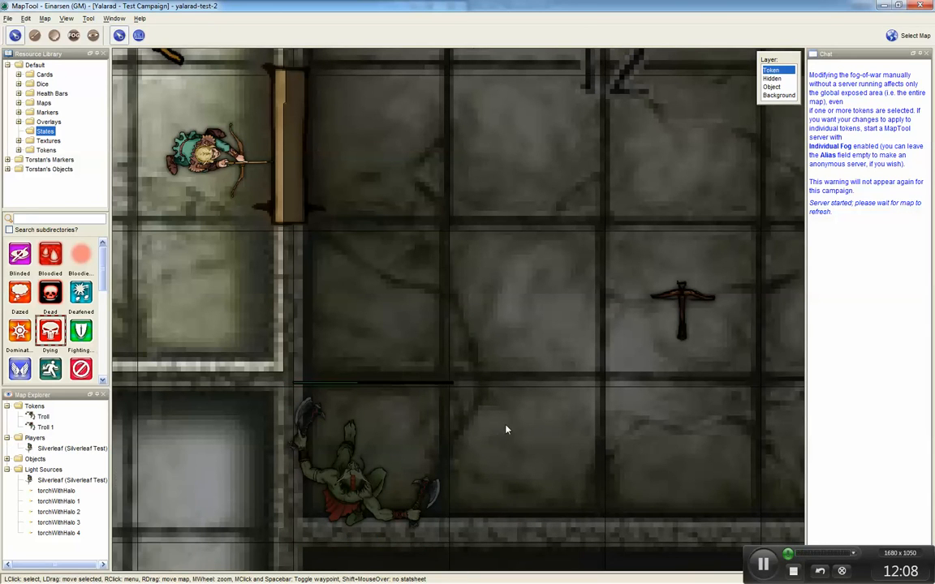
Step: Erase the vision-blocking line over the top of room 11's eastern doorway and switch to Player View
scroll(529, 329, down, 5)
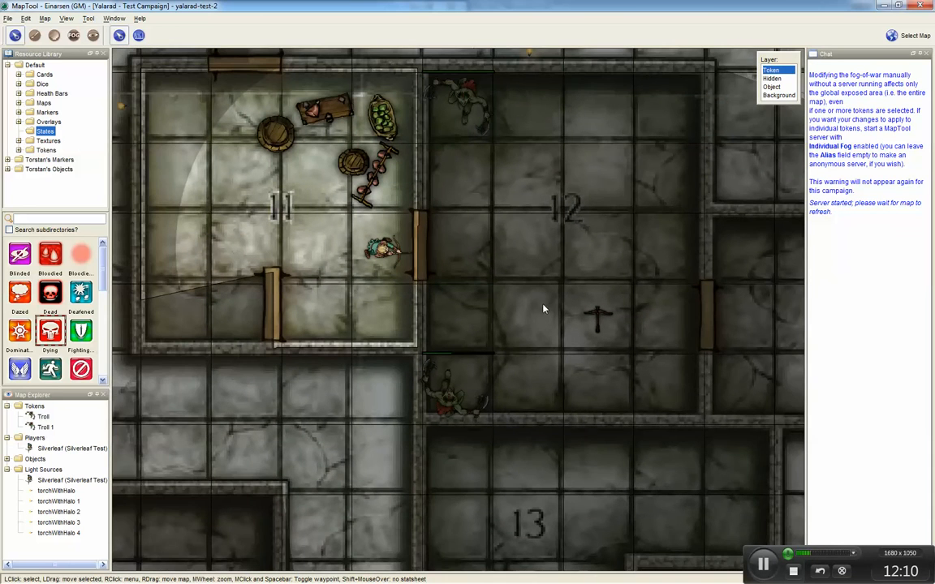
drag(532, 319, 446, 401)
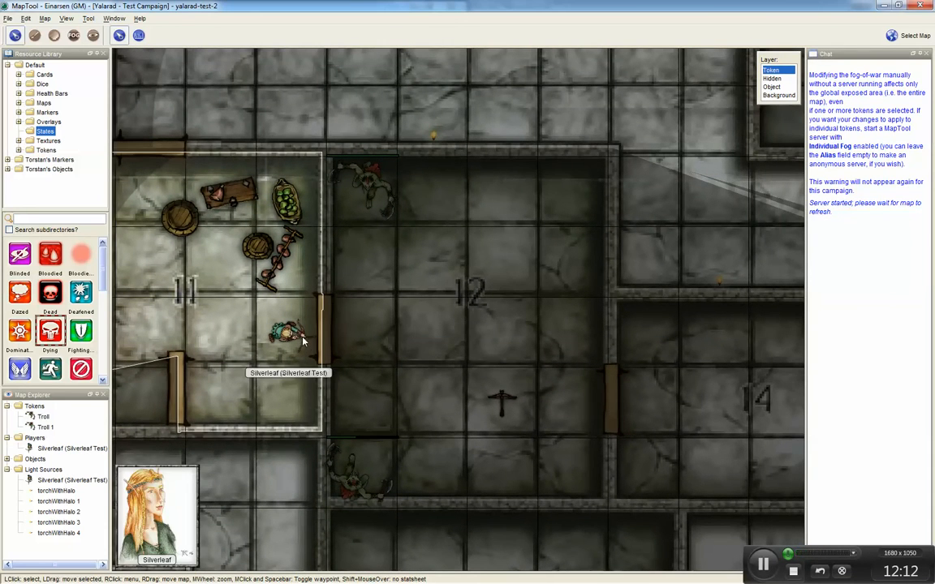
scroll(327, 343, up, 4)
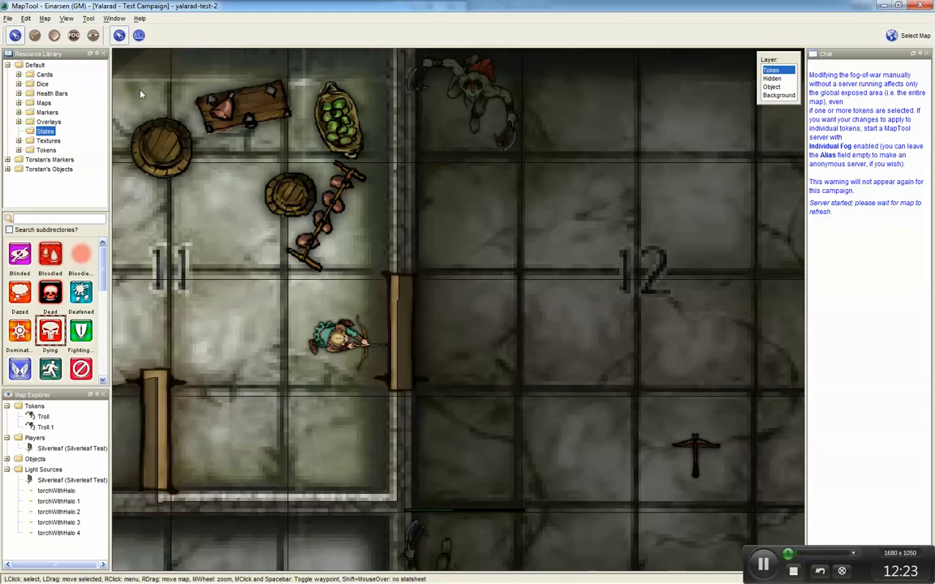
click(93, 35)
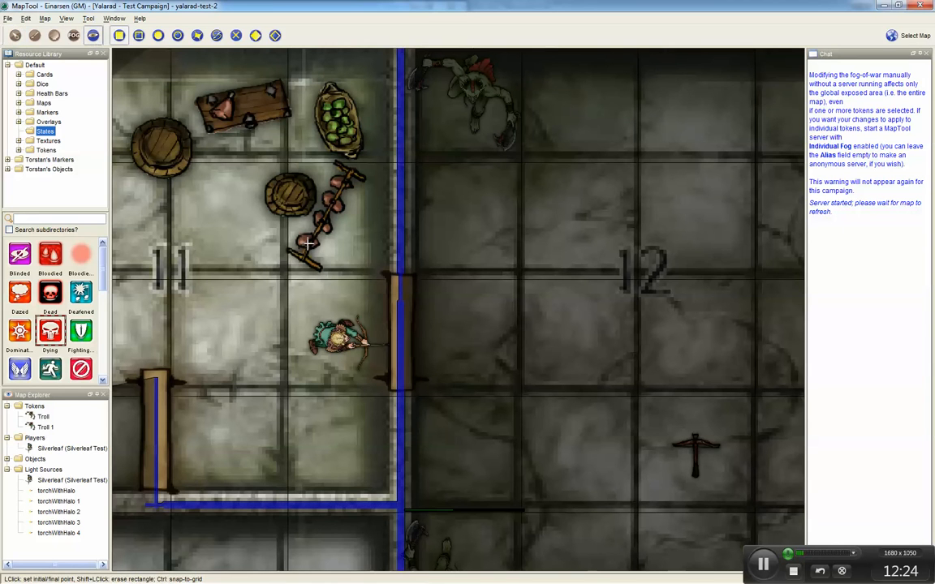
click(386, 273)
click(420, 303)
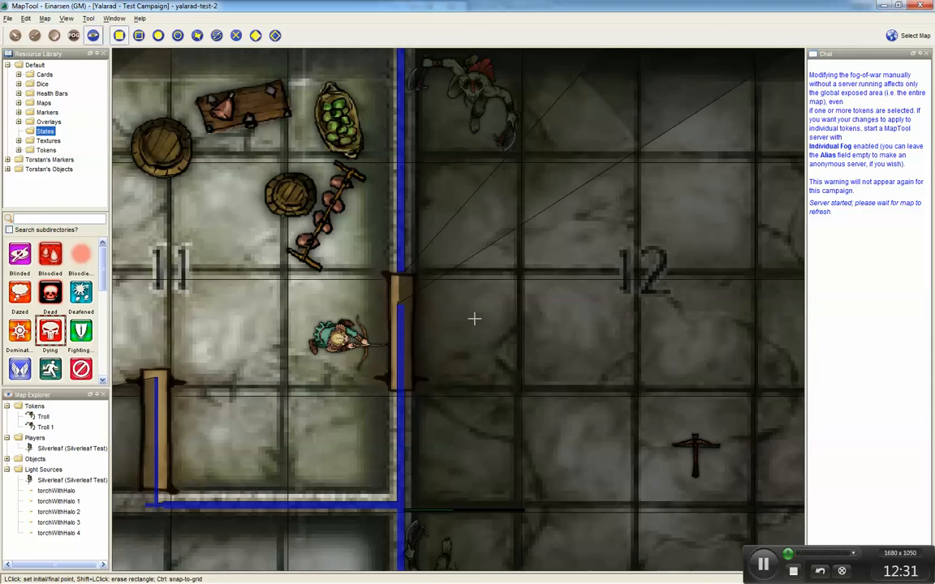
key(ctrl+shift+v)
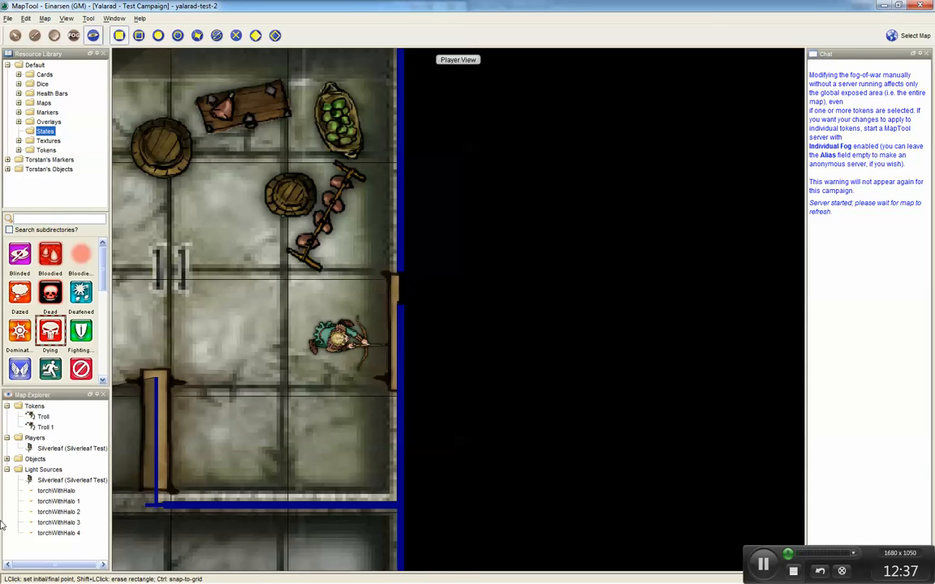
click(55, 451)
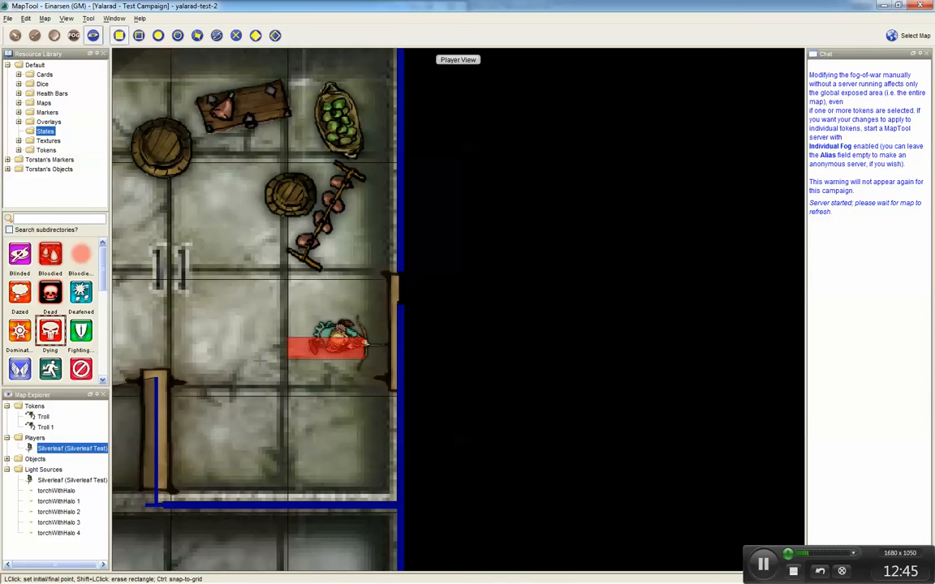
click(236, 359)
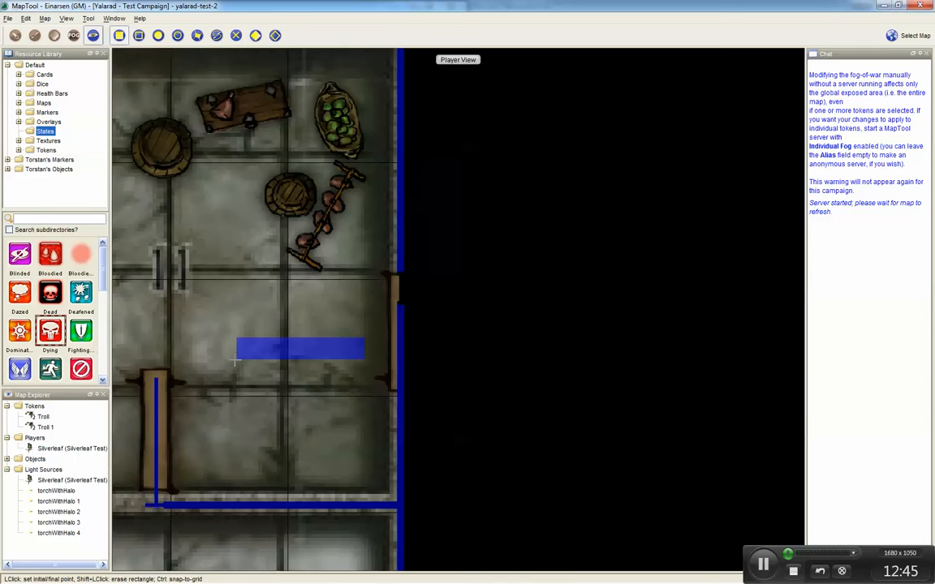
click(92, 37)
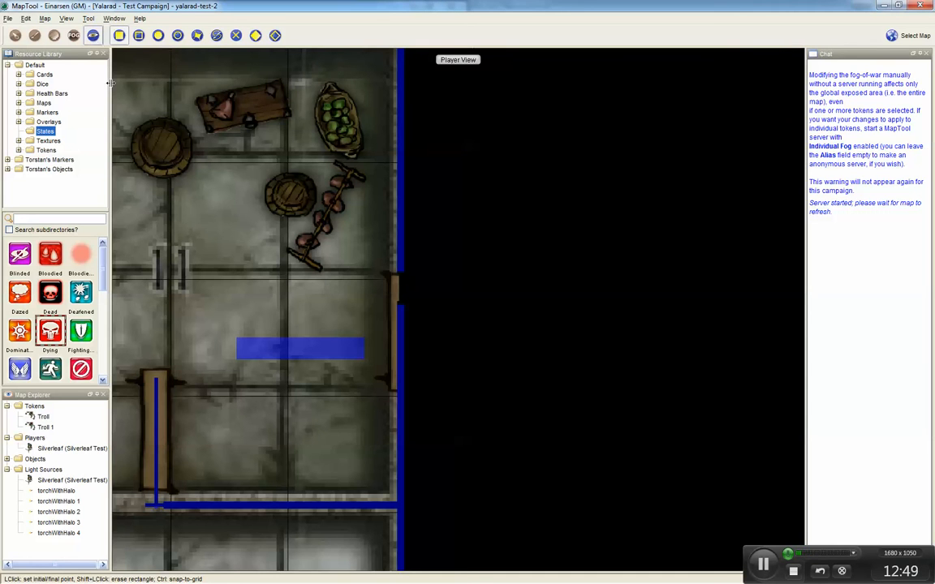
shift+click(225, 327)
shift+click(385, 372)
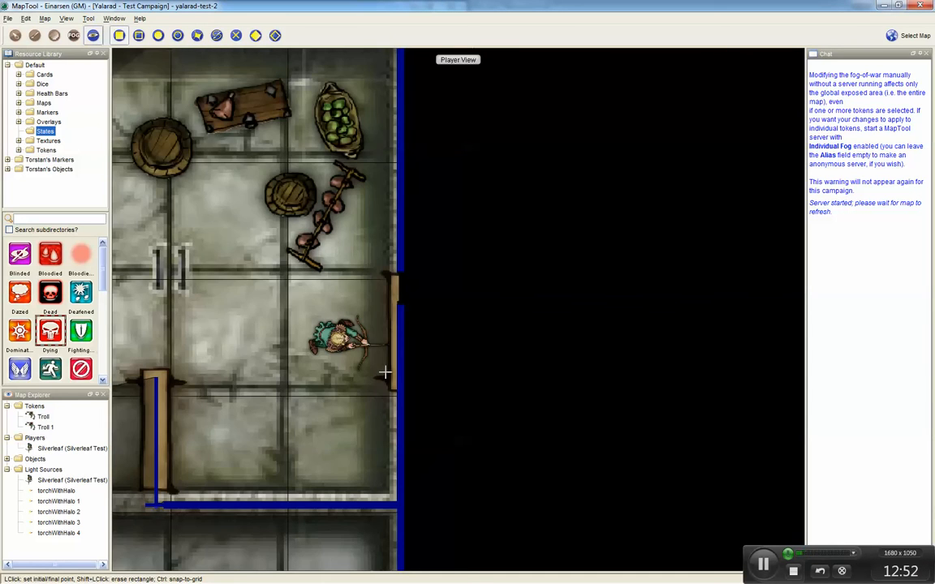
Step: Select Silverleaf to refresh its view through the doorway, then leave Player View
click(15, 35)
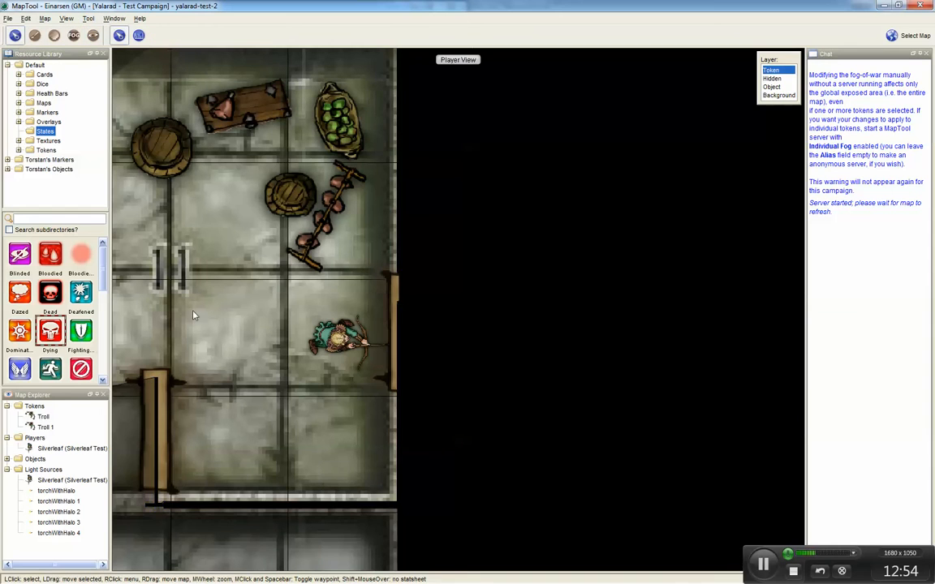
click(341, 339)
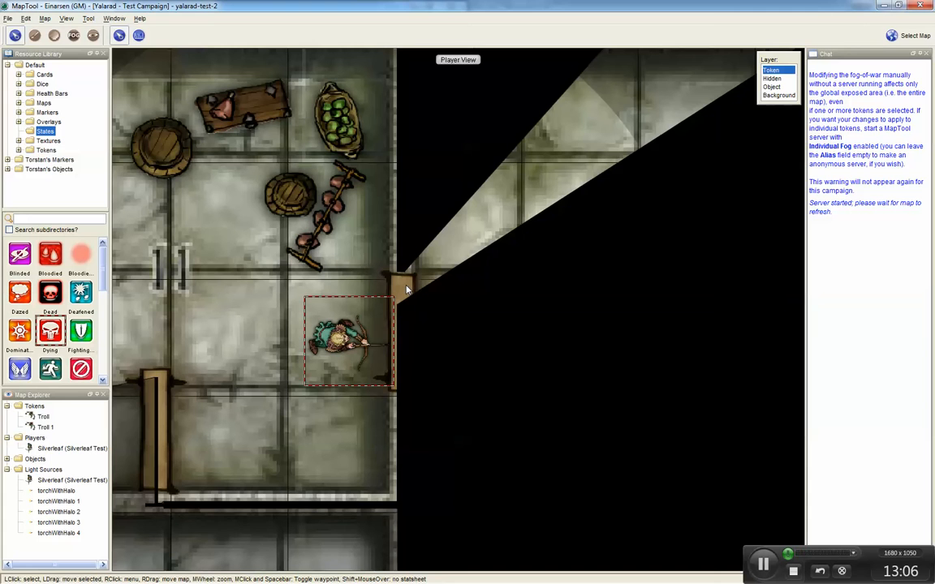
key(ctrl+shift+p)
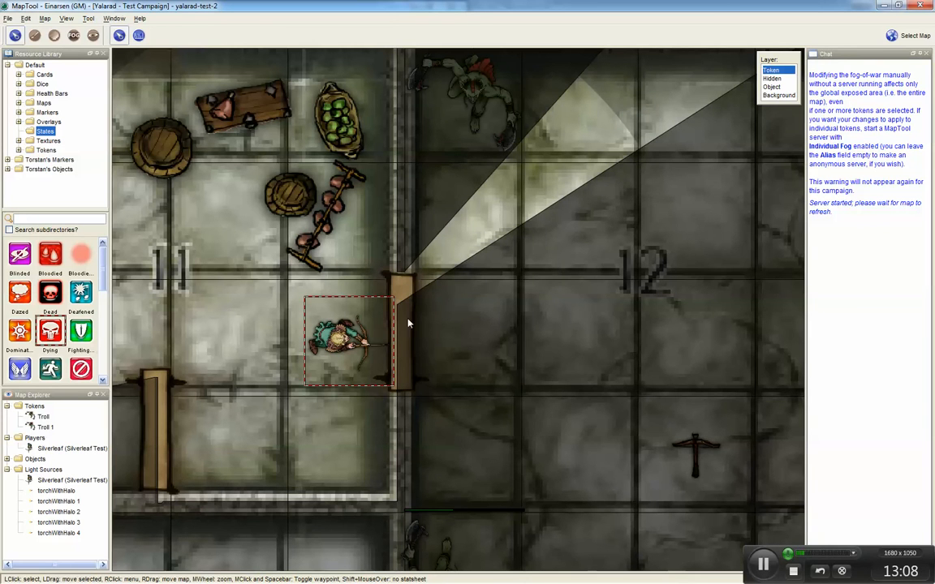
Step: On the Object layer, set Door 3's facing so the door swings open eastward into room 12
click(771, 86)
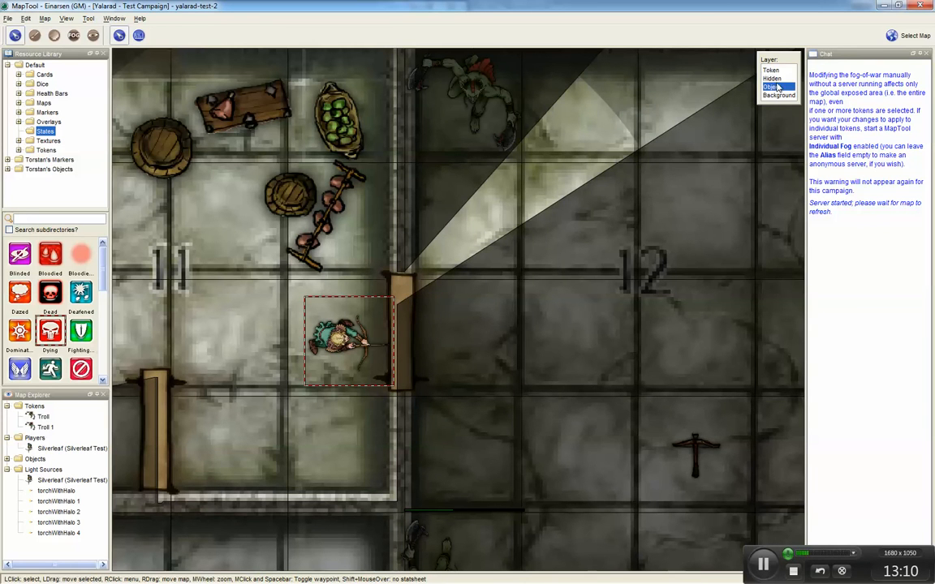
click(399, 299)
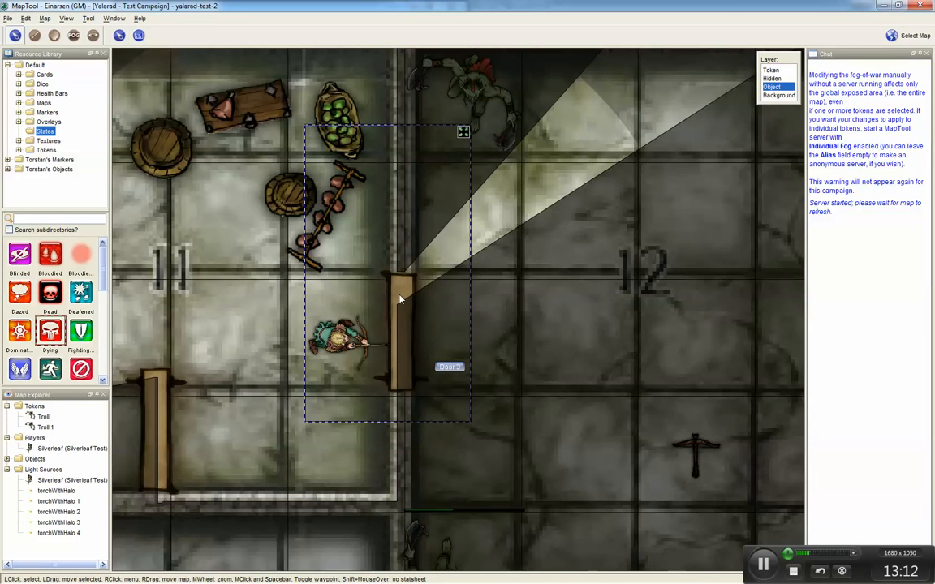
right_click(399, 299)
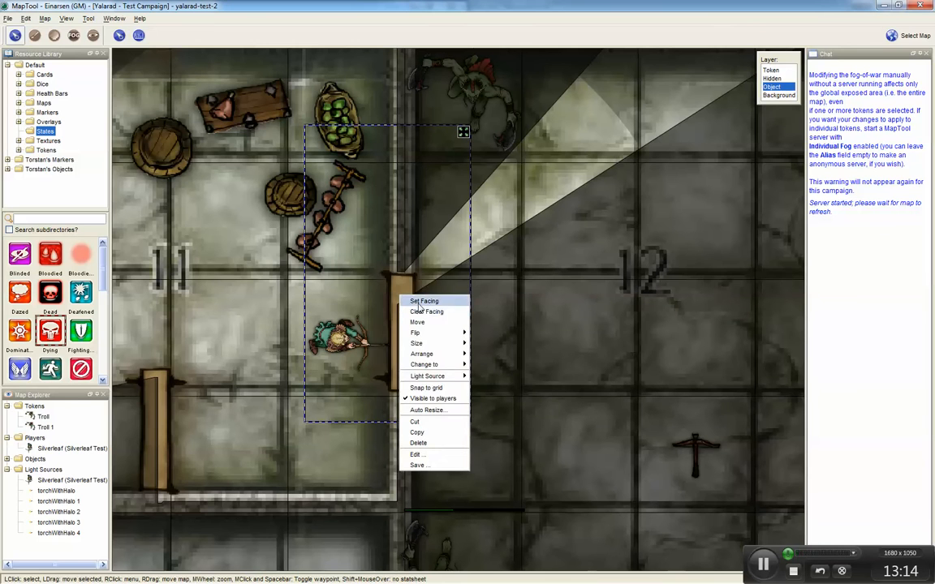
click(418, 306)
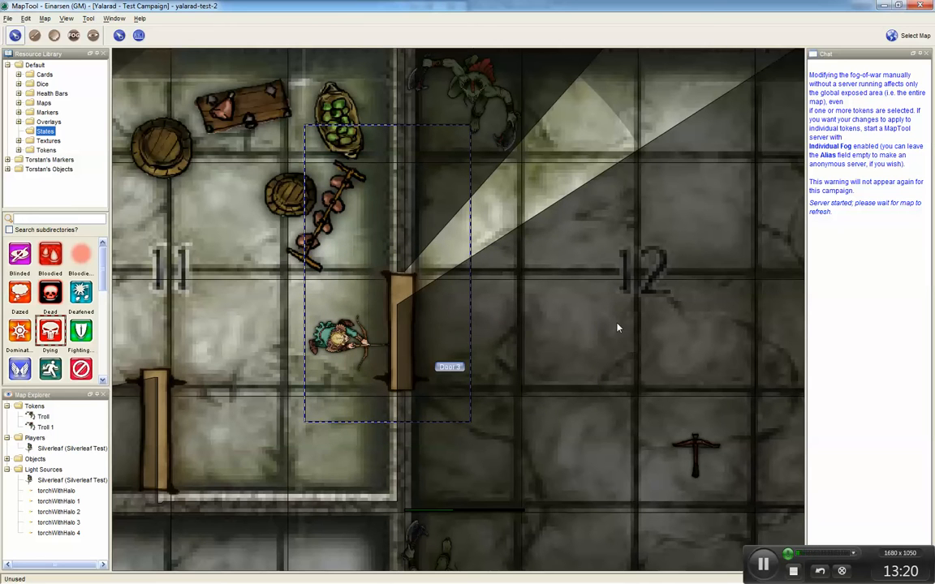
click(513, 351)
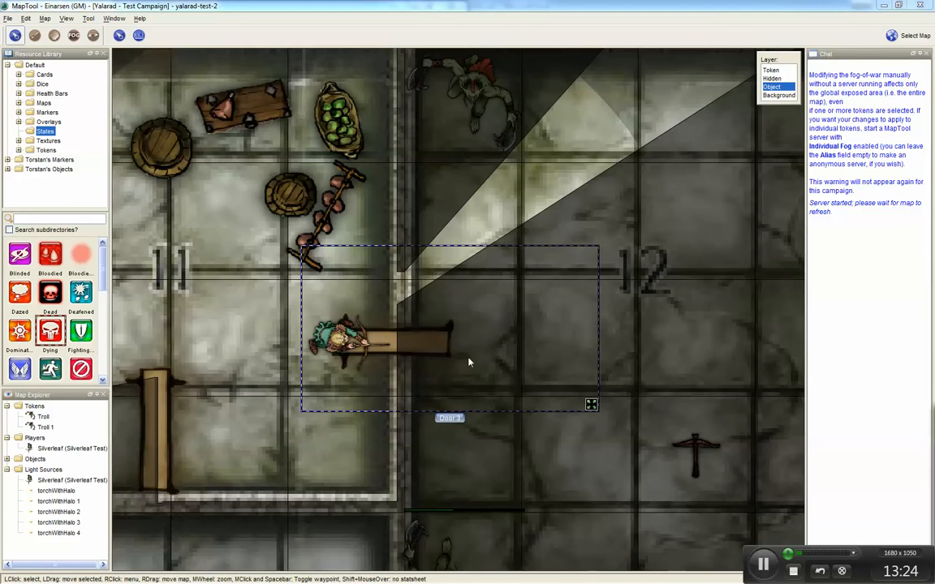
Step: Shift Door 3's image layout in its token editor so the door hinges at the doorway
drag(811, 583, 633, 97)
drag(486, 437, 495, 436)
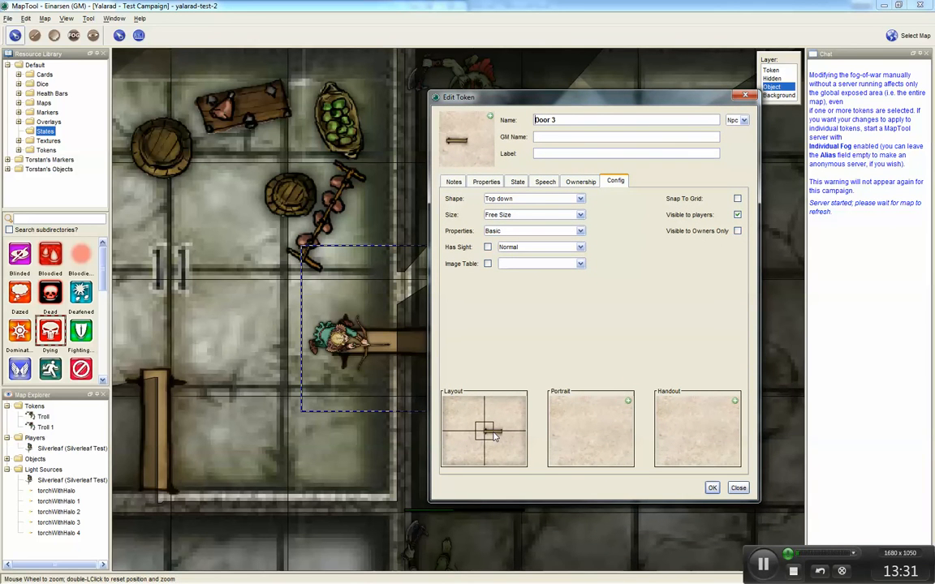
click(711, 487)
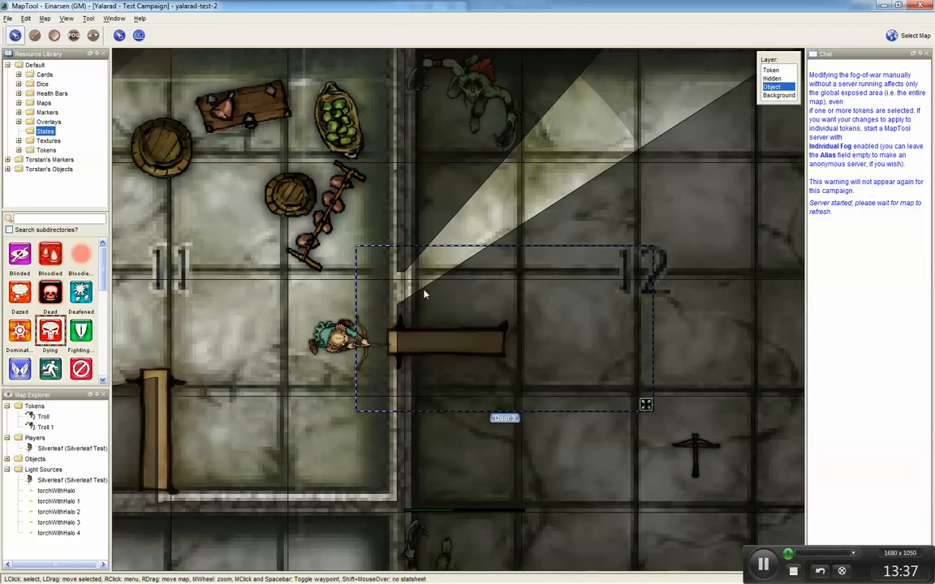
Step: Erase the remaining vision-blocking line across room 11's eastern doorway
click(94, 35)
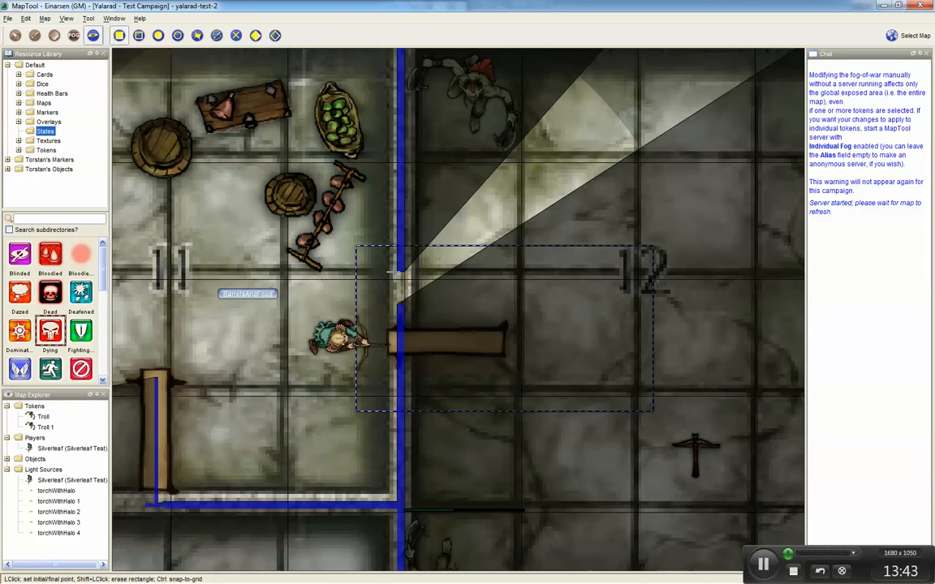
shift+click(354, 246)
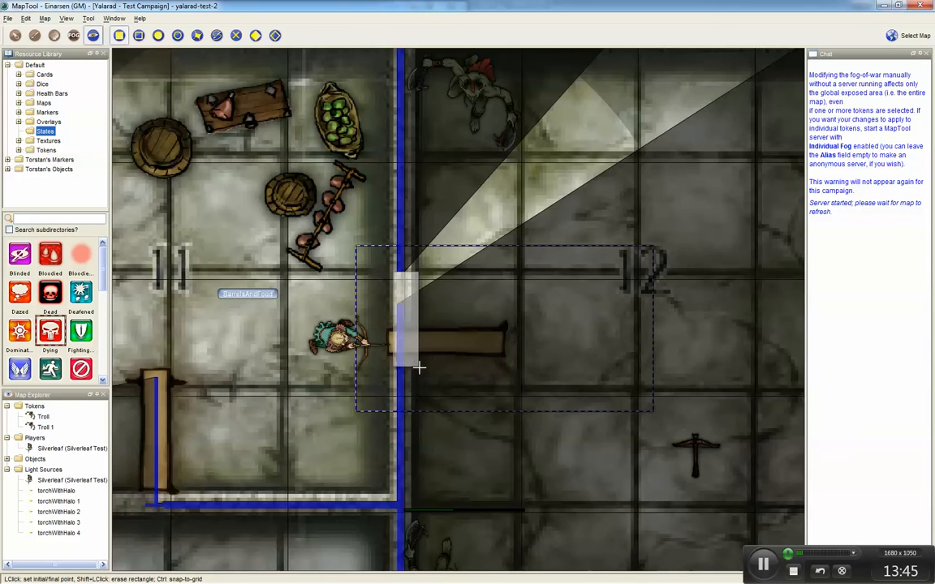
shift+click(424, 382)
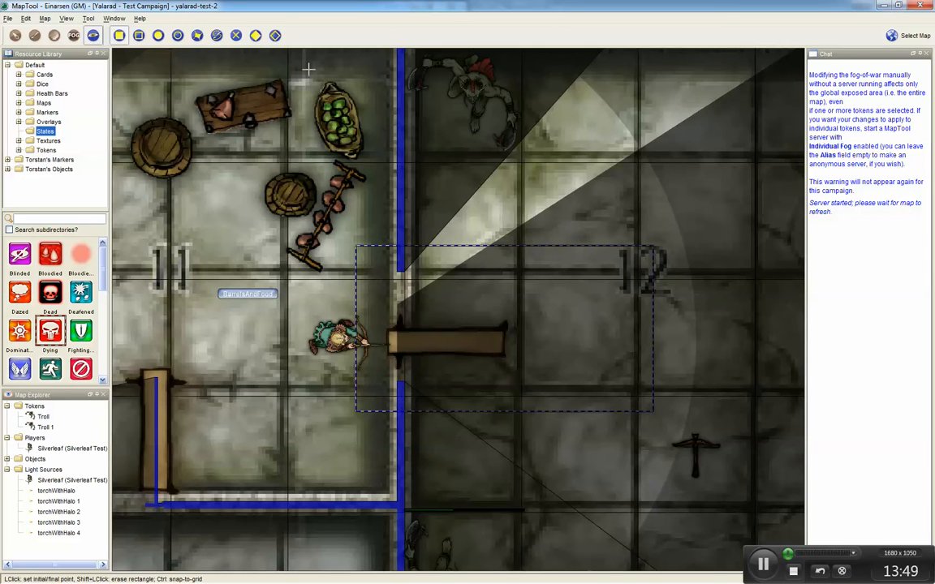
click(15, 35)
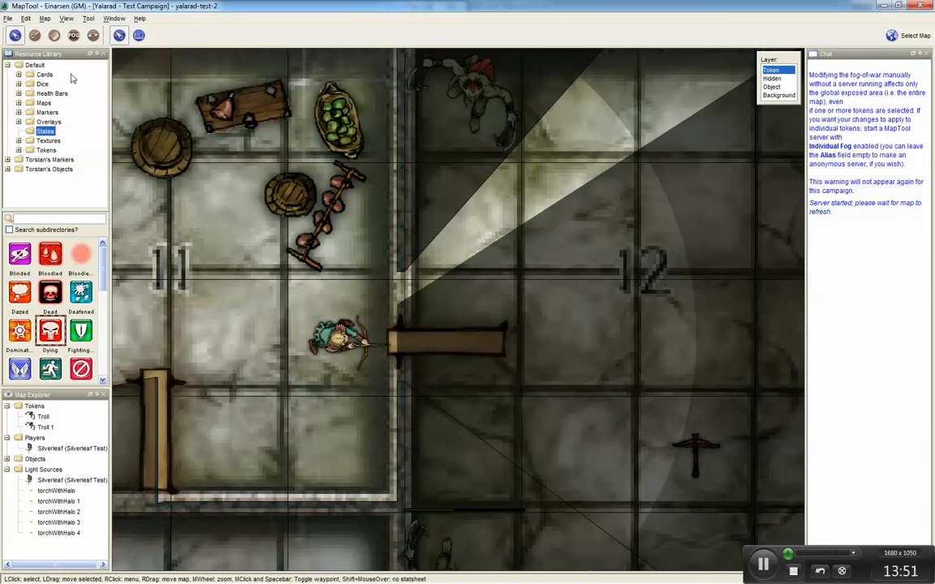
Step: Nudge Door 3 slightly south so it sits properly in the doorway between rooms 11 and 12
click(460, 340)
key(Down)
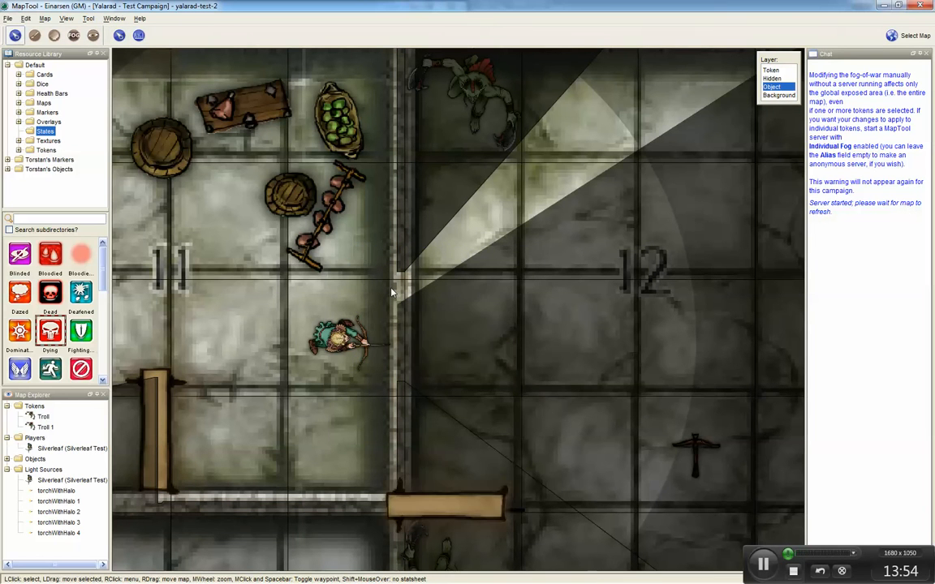
key(Up)
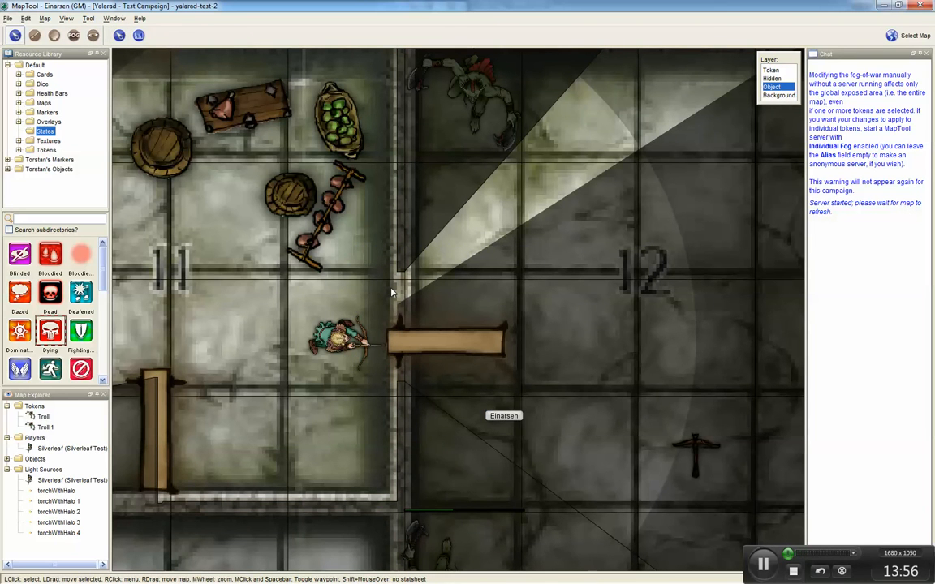
key(shift+Down)
key(shift+Down)
key(shift+Down)
key(shift+Down)
key(shift+Down)
key(shift+Down)
key(shift+Down)
key(shift+Down)
key(shift+Down)
key(shift+Down)
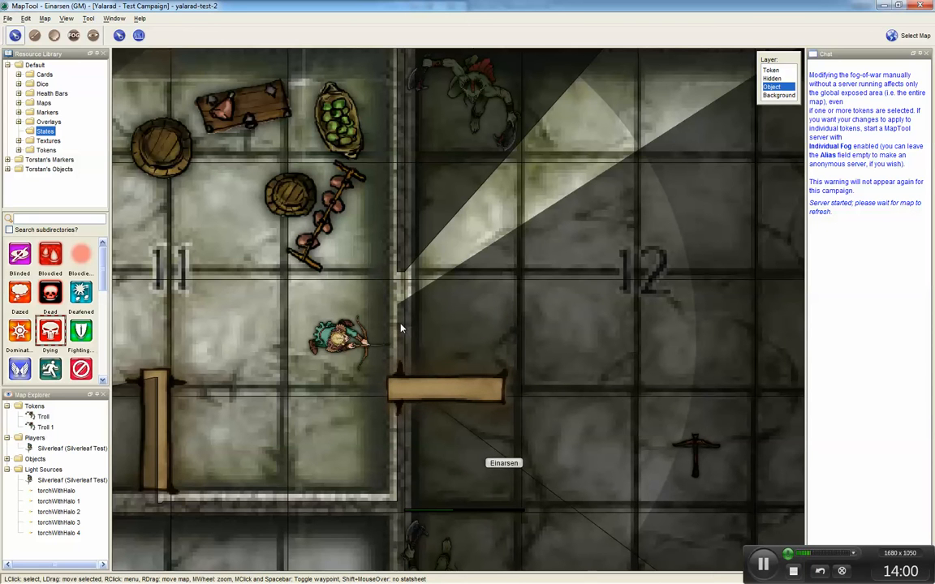
Step: Draw a vision-blocking line down room 12's eastern doorway where its door stands
click(771, 70)
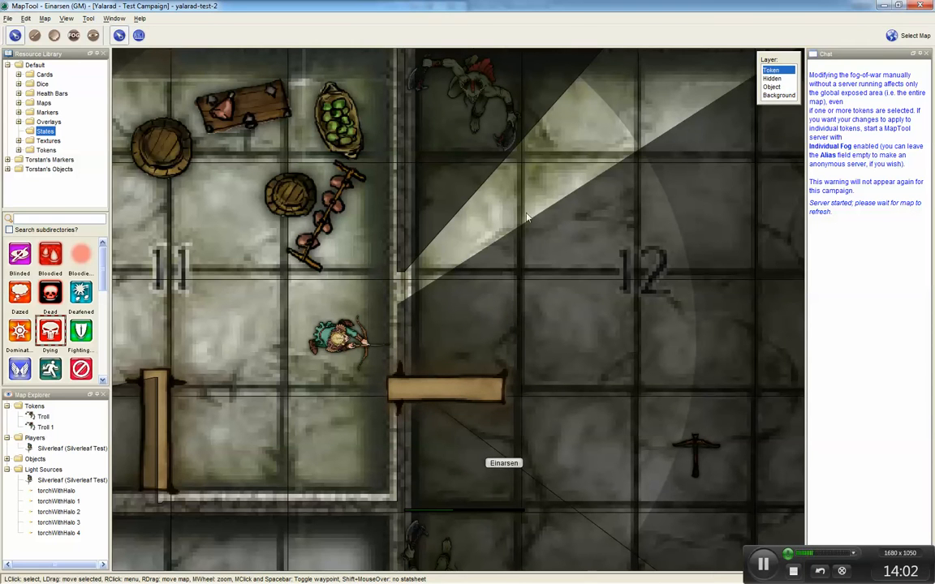
click(343, 344)
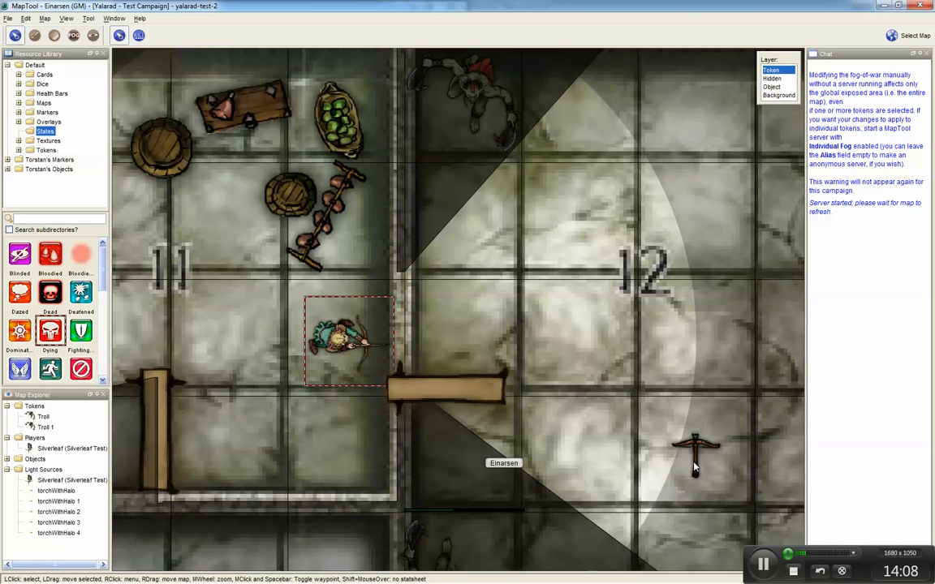
scroll(689, 469, down, 6)
drag(730, 514, 465, 317)
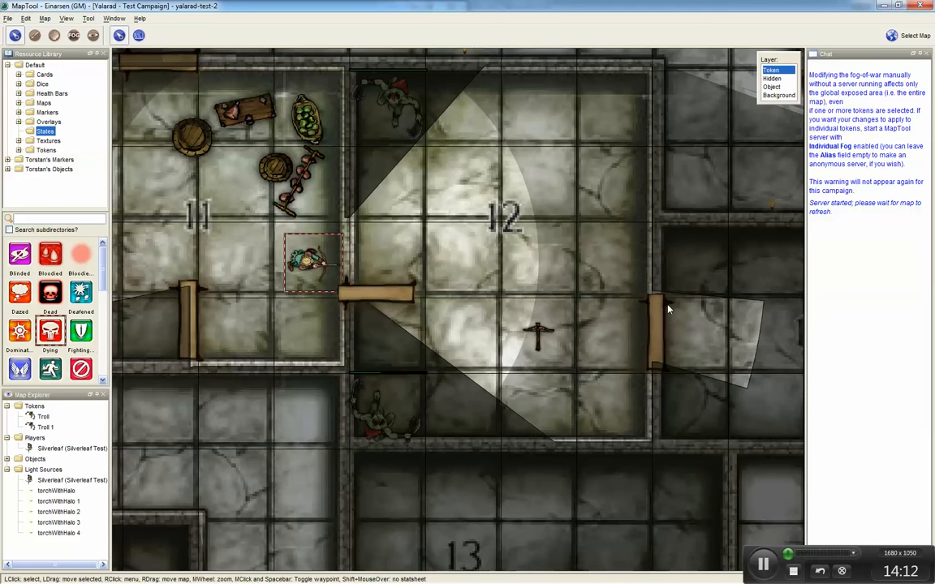
scroll(678, 334, up, 6)
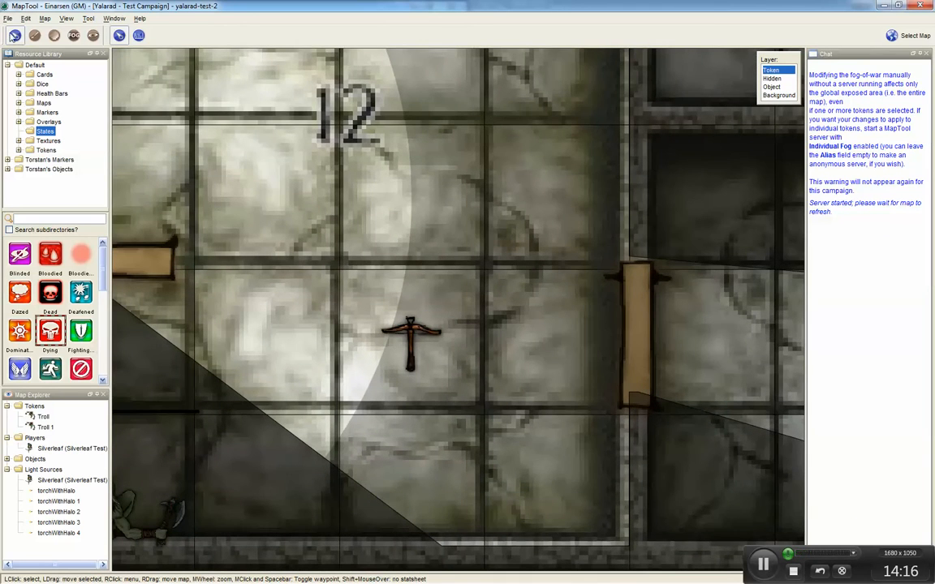
click(93, 35)
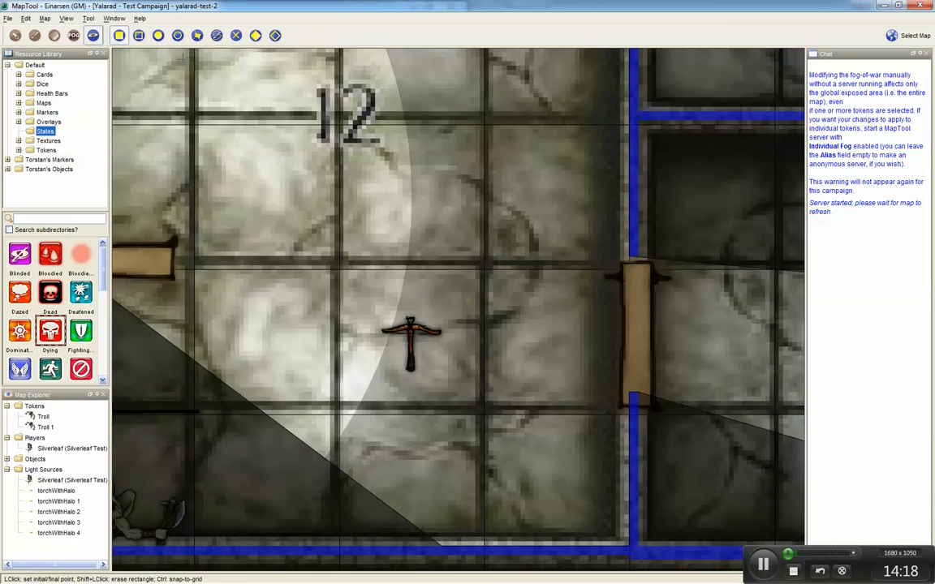
click(197, 35)
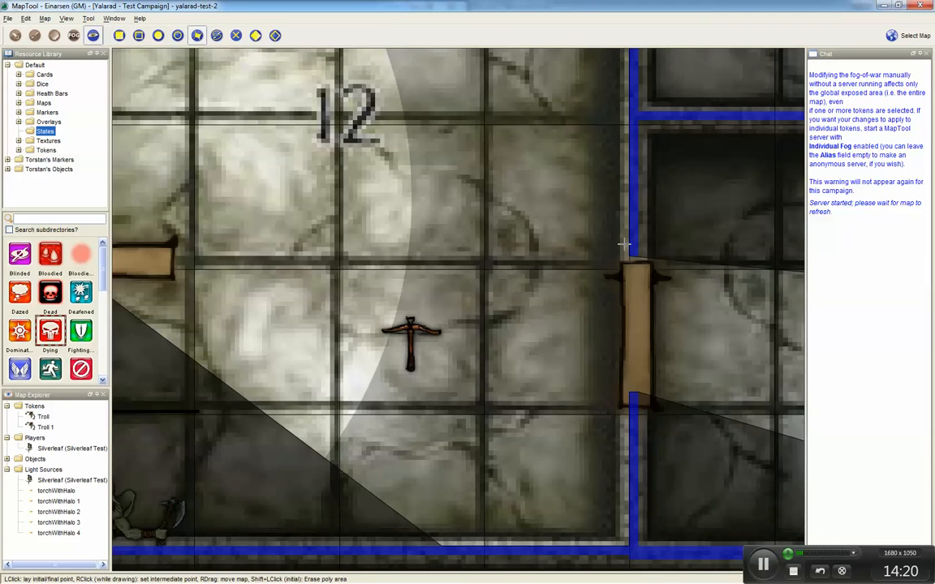
click(633, 255)
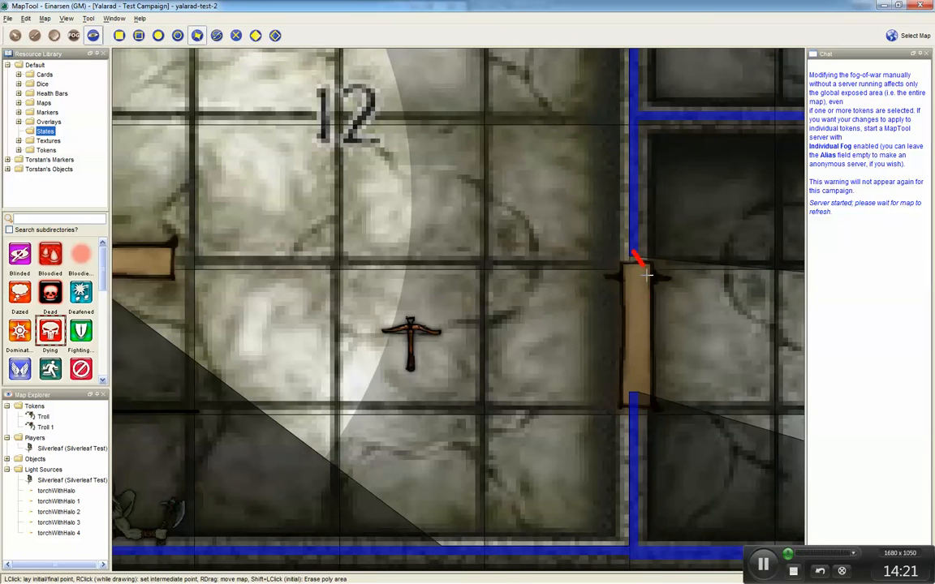
click(632, 396)
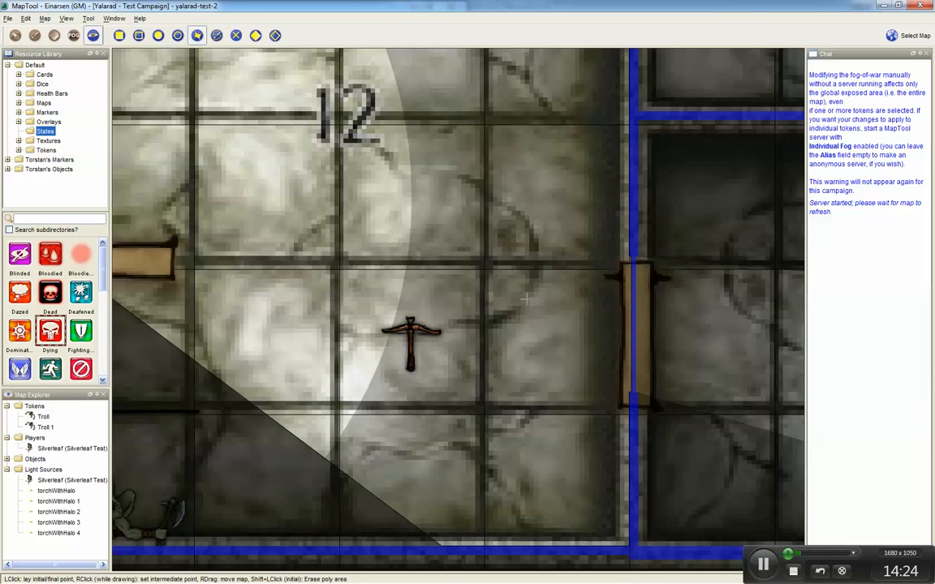
Step: Move Silverleaf from room 11 through the doorway into room 12 beside the open door
scroll(511, 312, down, 1)
scroll(511, 312, down, 8)
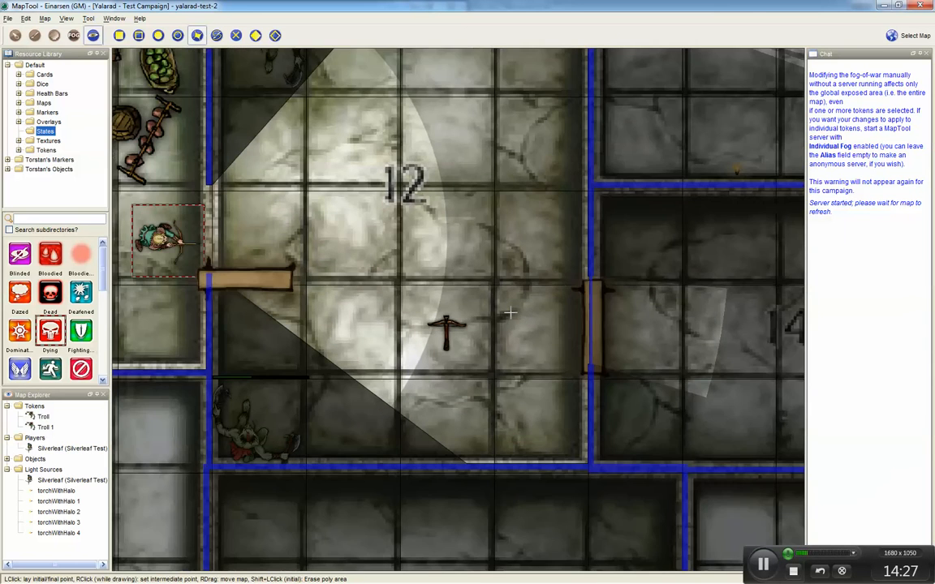
drag(452, 275, 513, 339)
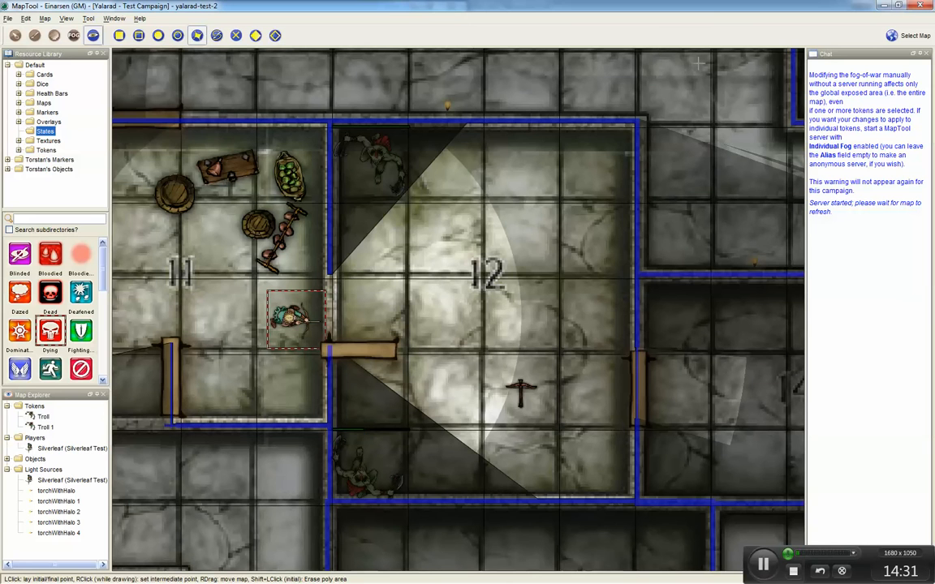
click(15, 35)
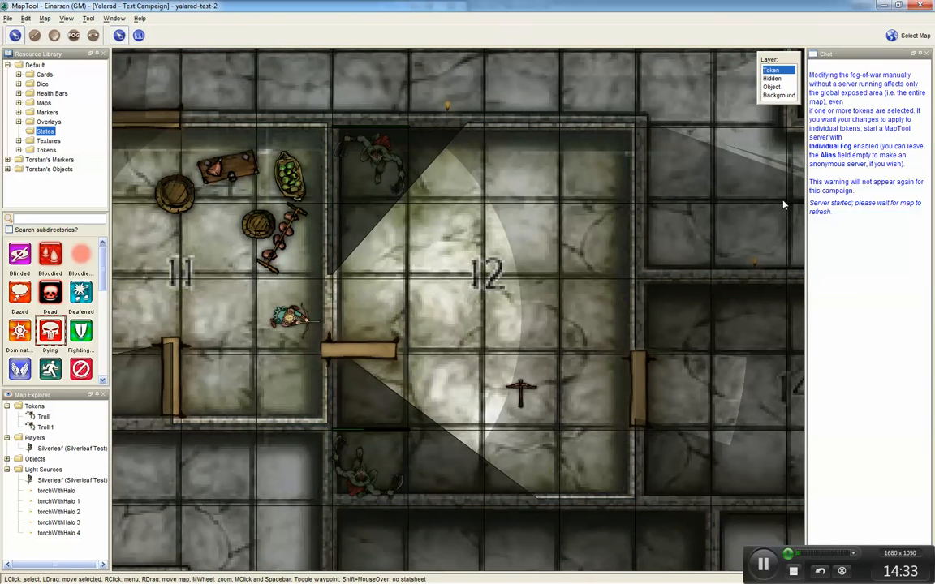
click(285, 319)
drag(269, 326, 351, 348)
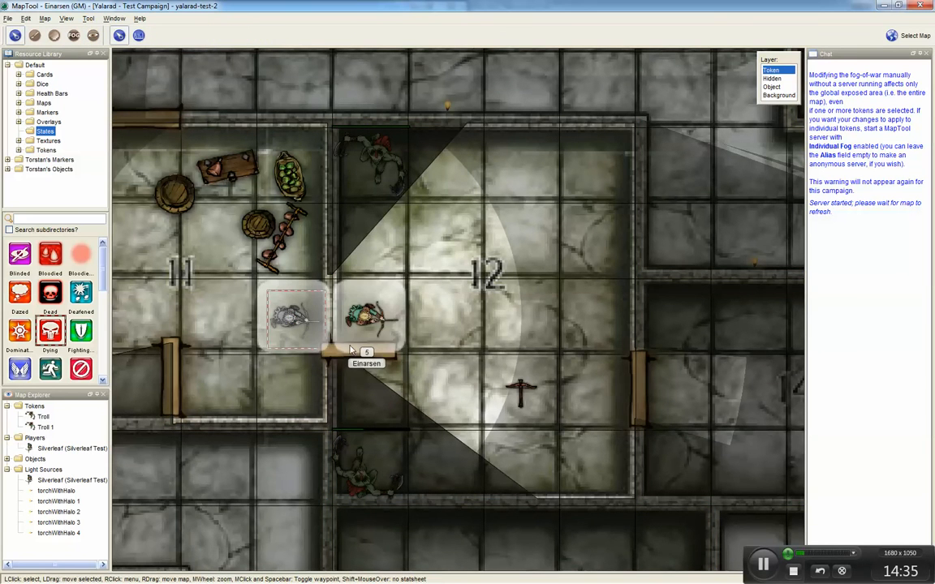
drag(417, 368, 425, 370)
mouse_move(388, 154)
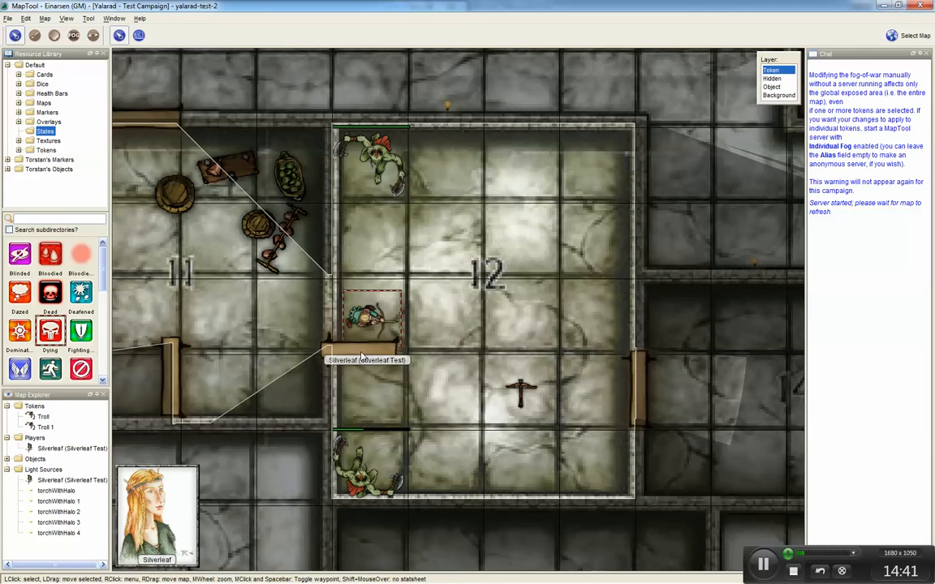
Step: Draw a vision-blocking line along the length of the open Door 3 in room 12
scroll(349, 361, up, 5)
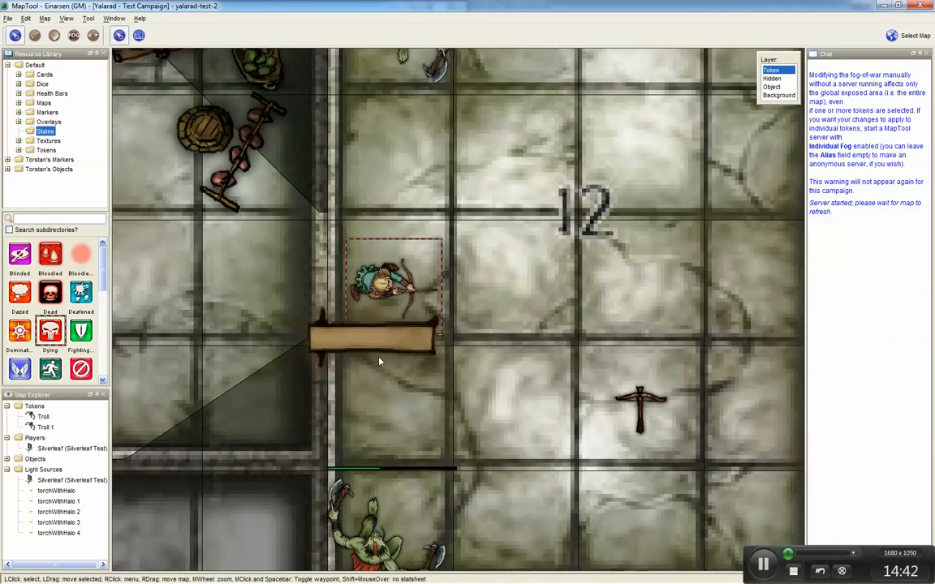
drag(378, 357, 388, 330)
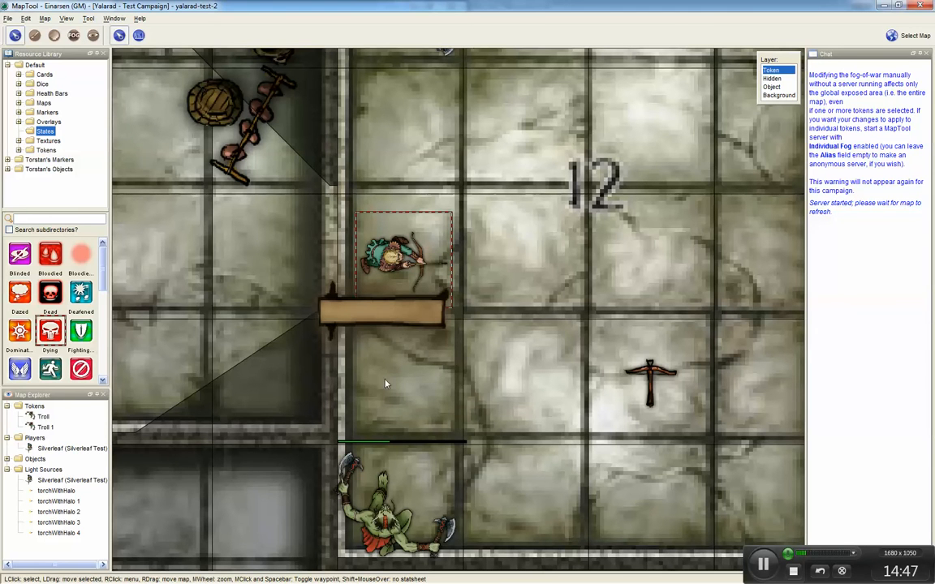
mouse_move(406, 458)
click(94, 35)
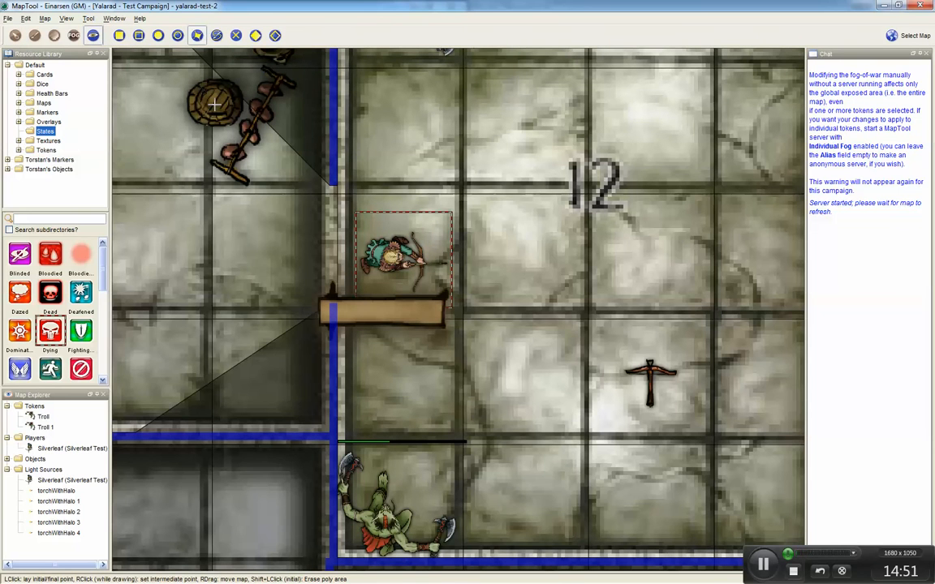
click(332, 306)
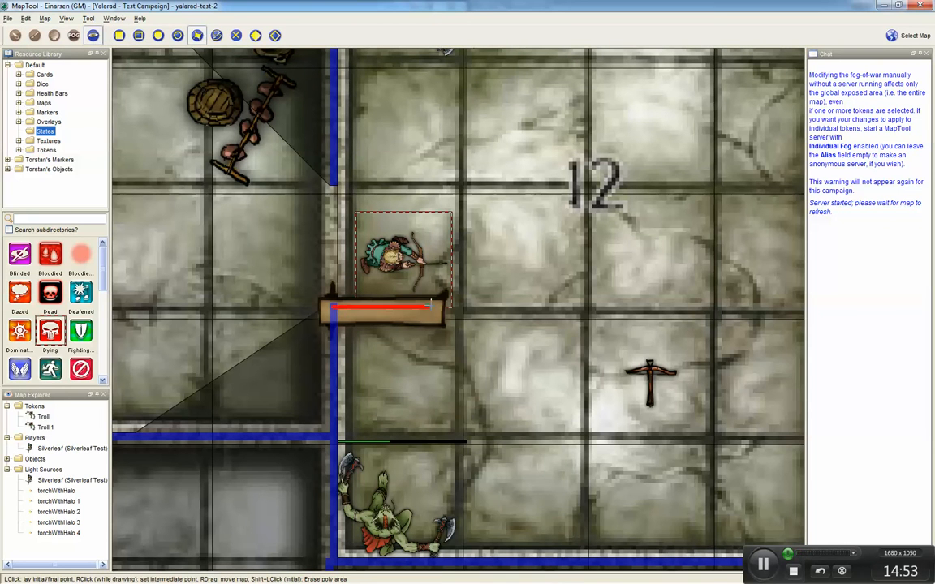
click(437, 305)
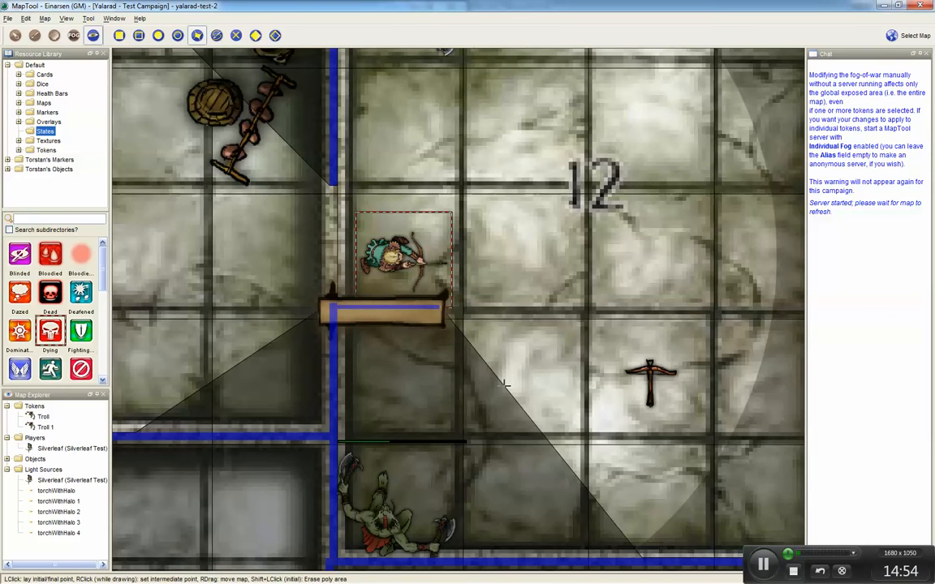
Step: Switch to Player View and move the northern Troll down next to Silverleaf in room 12
click(15, 36)
scroll(453, 320, down, 4)
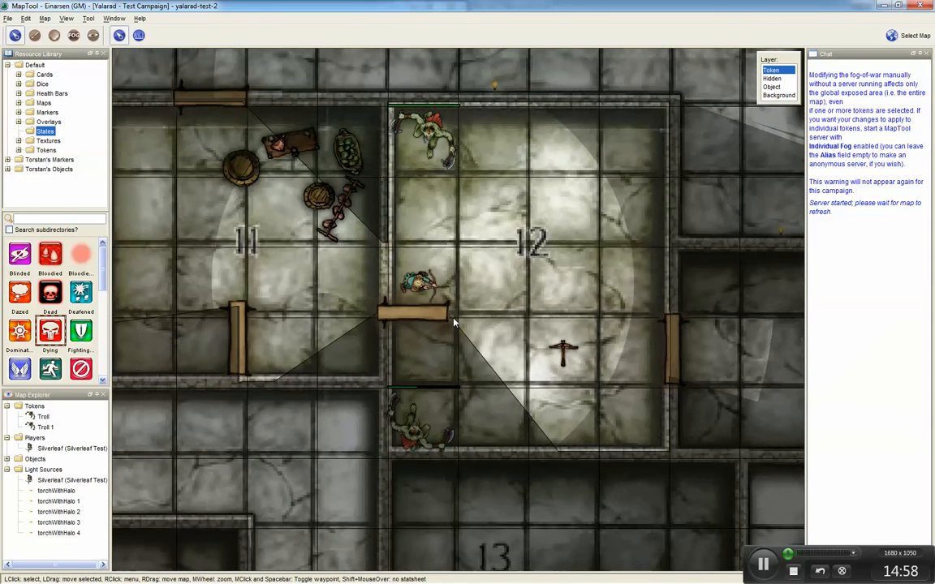
key(ctrl+shift+p)
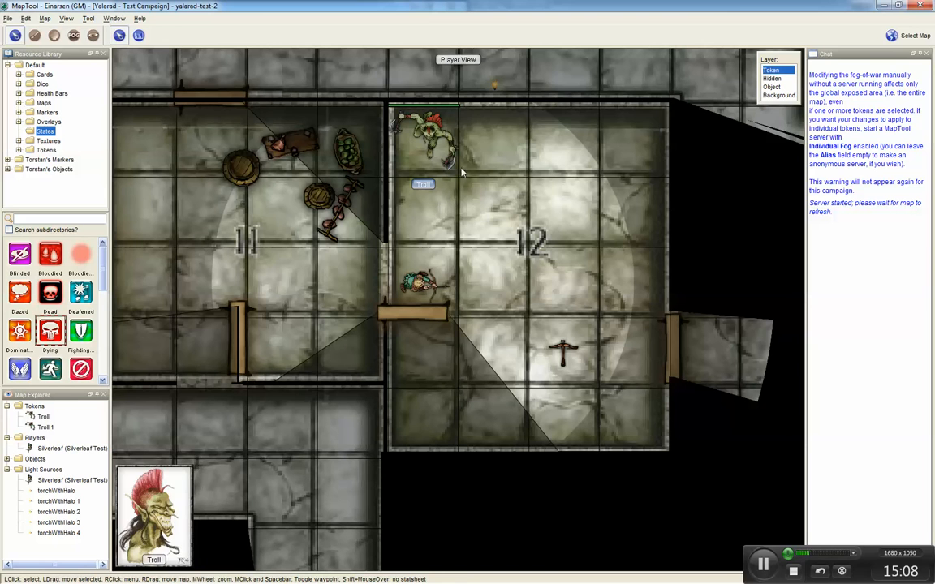
click(434, 141)
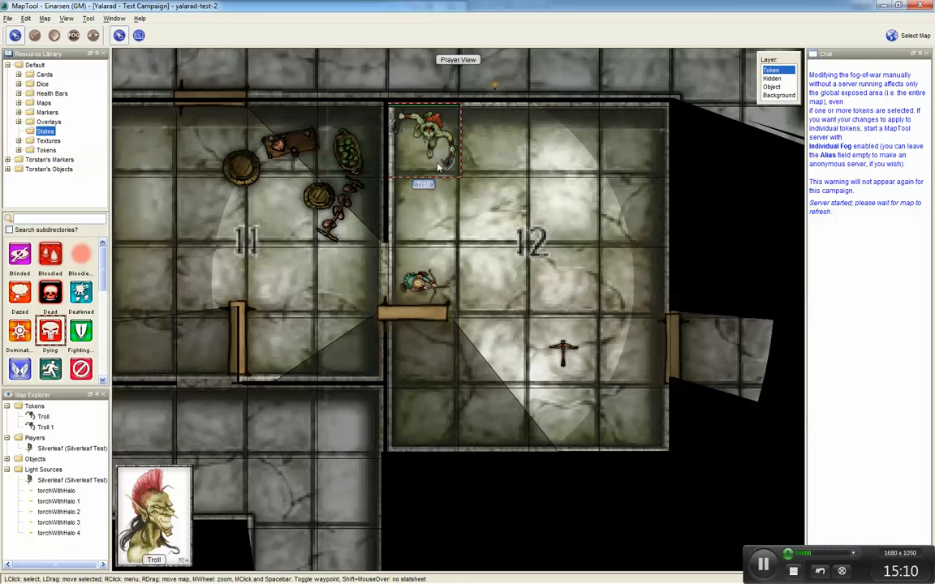
drag(435, 154, 445, 223)
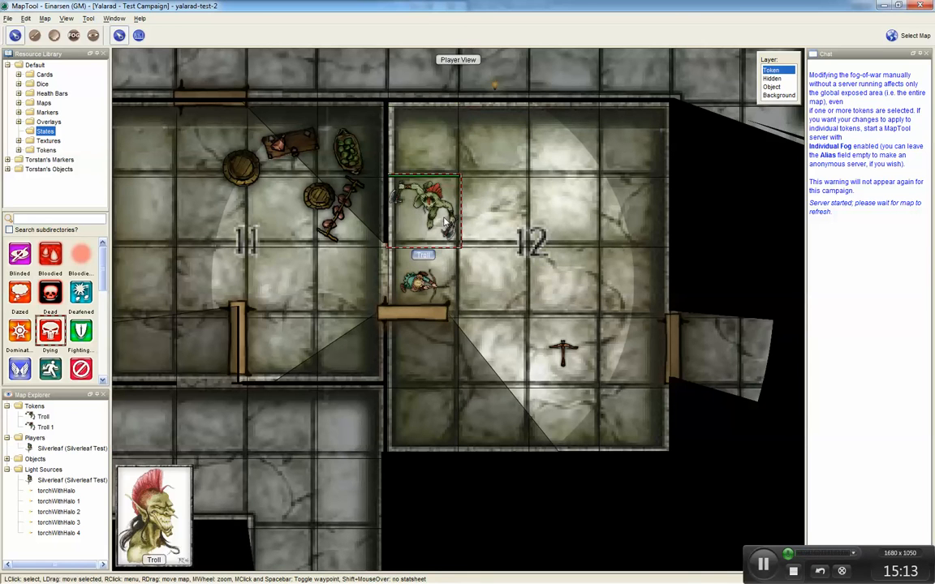
Step: Set Silverleaf's facing toward the Troll to the north
right_click(430, 283)
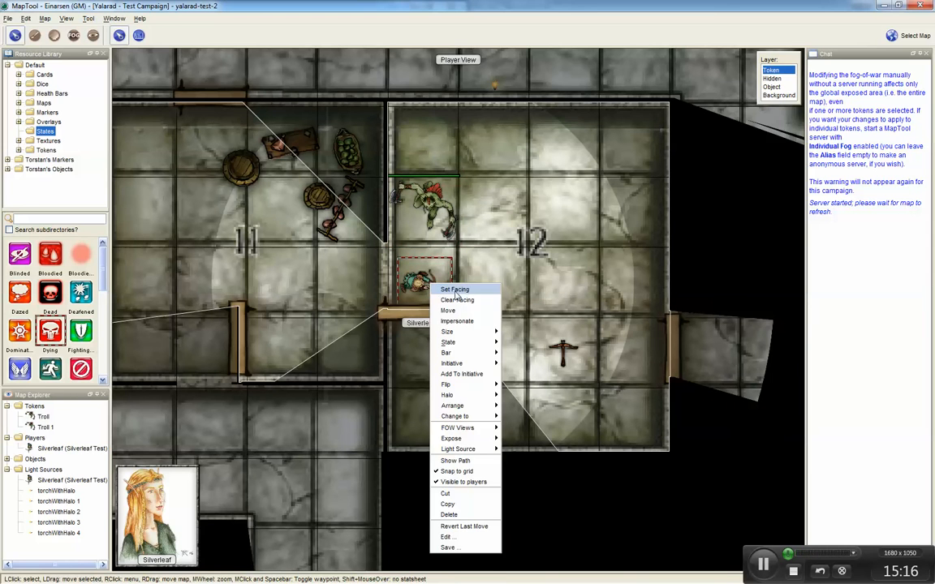
click(451, 290)
click(442, 228)
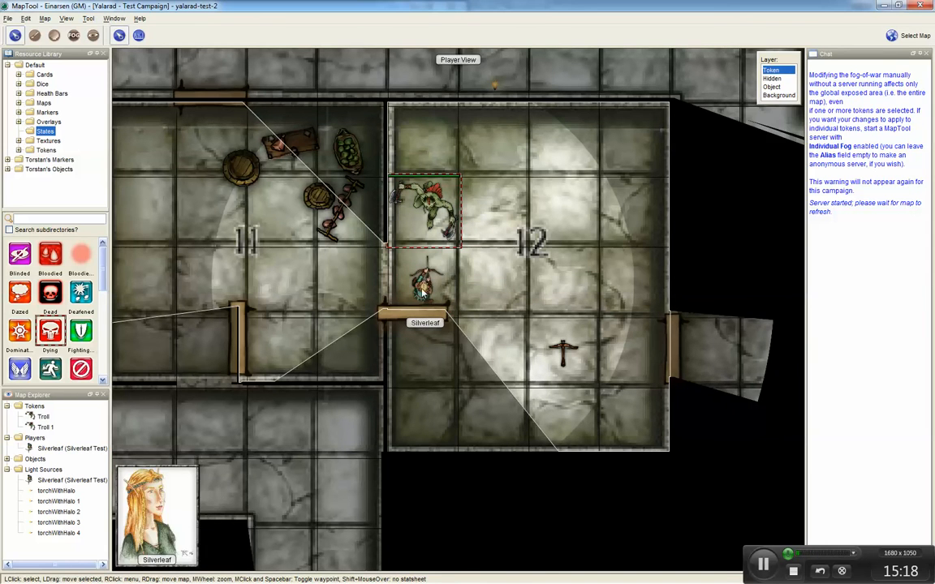
Step: Mark the Troll with the Dead state
right_click(435, 215)
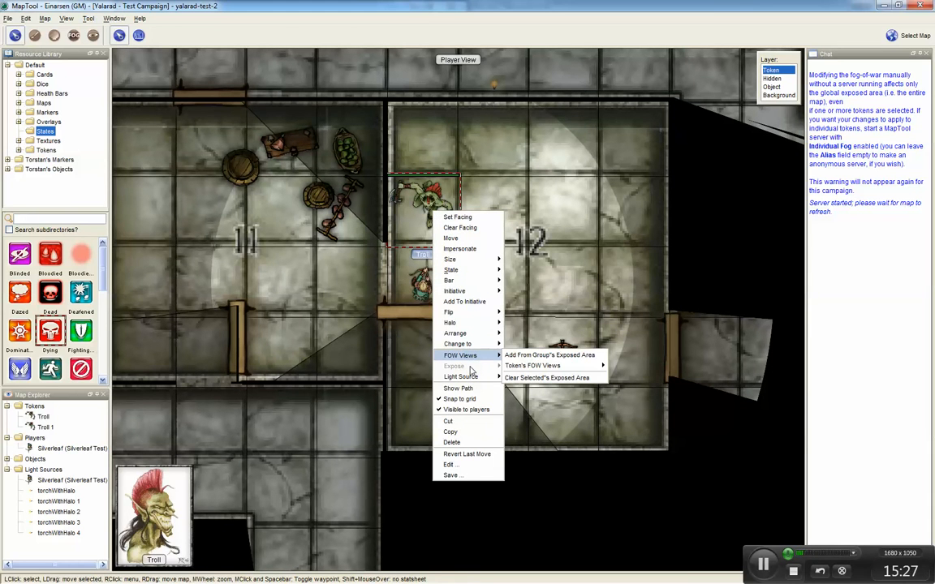
mouse_move(476, 379)
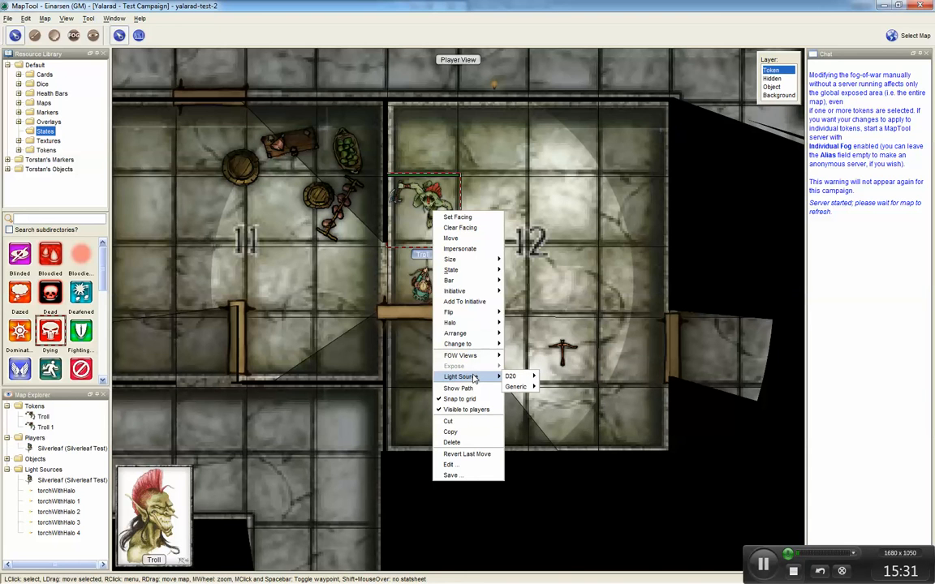
mouse_move(473, 270)
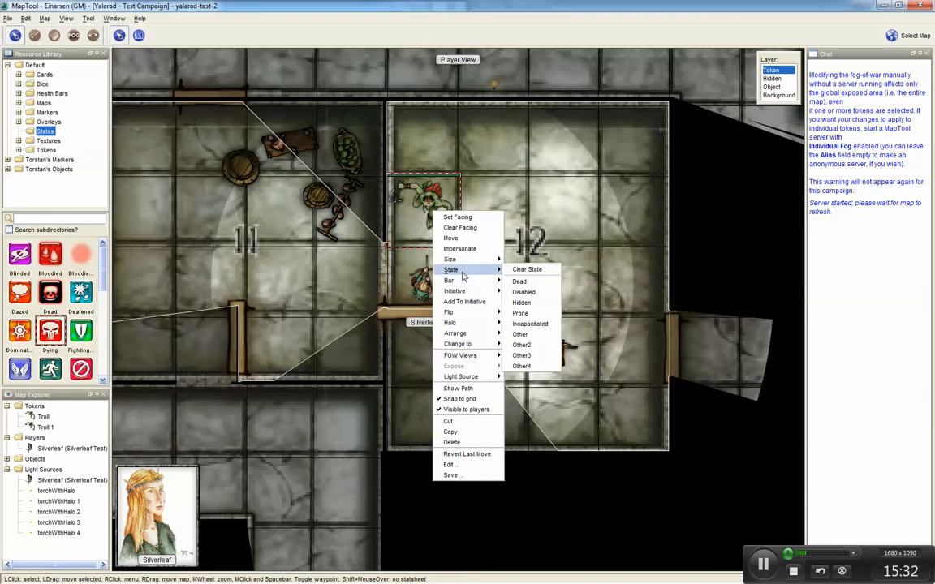
click(531, 284)
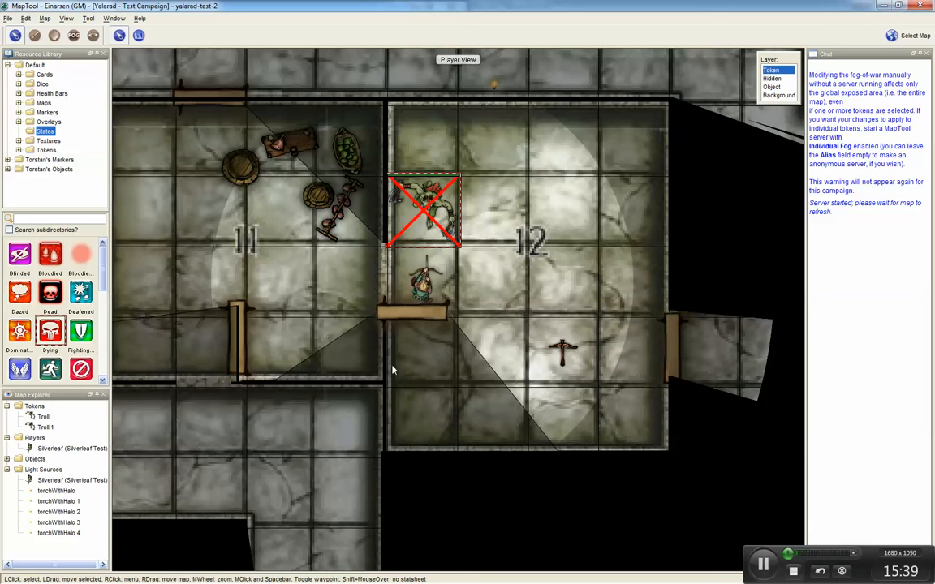
Step: Set Silverleaf's facing eastward across room 12
click(424, 280)
right_click(424, 283)
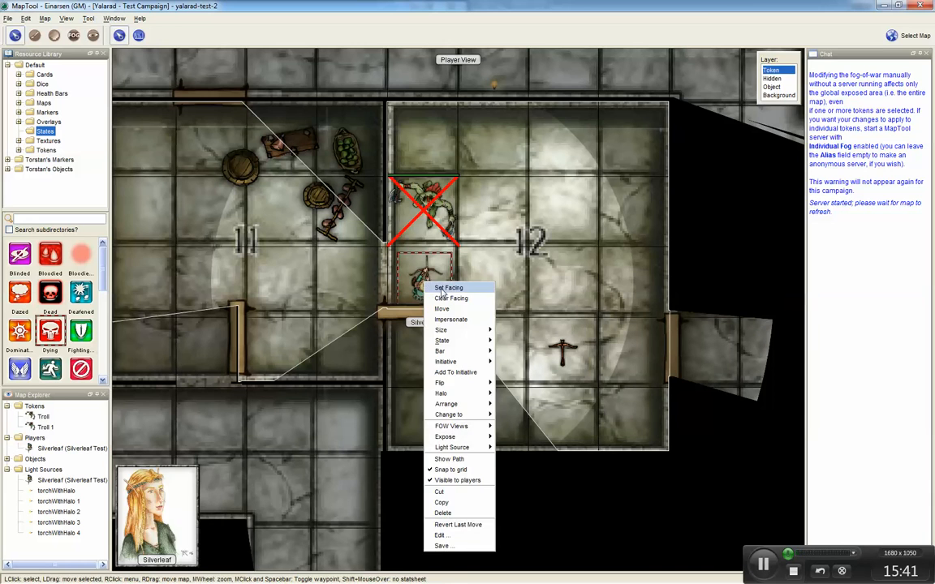
click(442, 289)
click(490, 288)
click(421, 284)
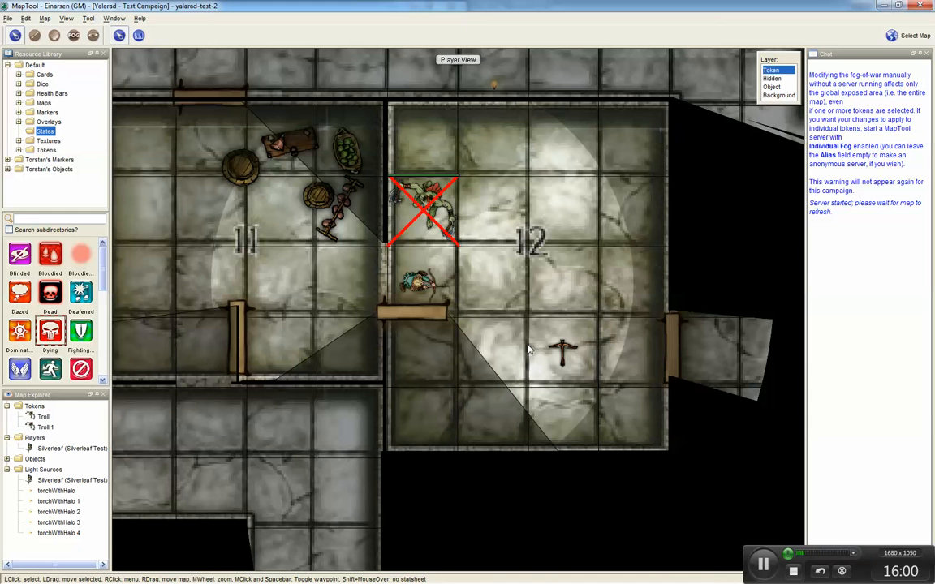
Step: Adjust the map grid offset to X -11 and Y -28
key(ctrl+shift+a)
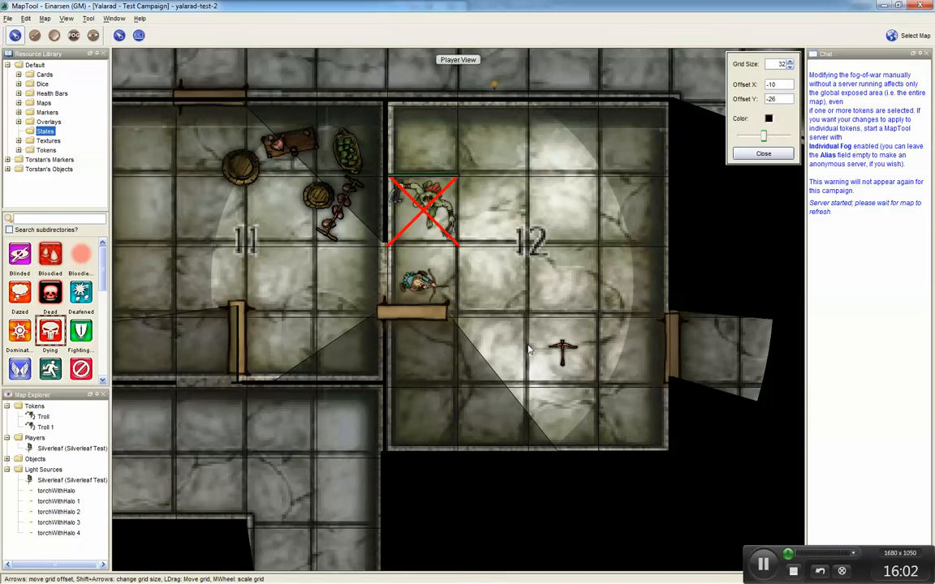
key(Up)
key(Up)
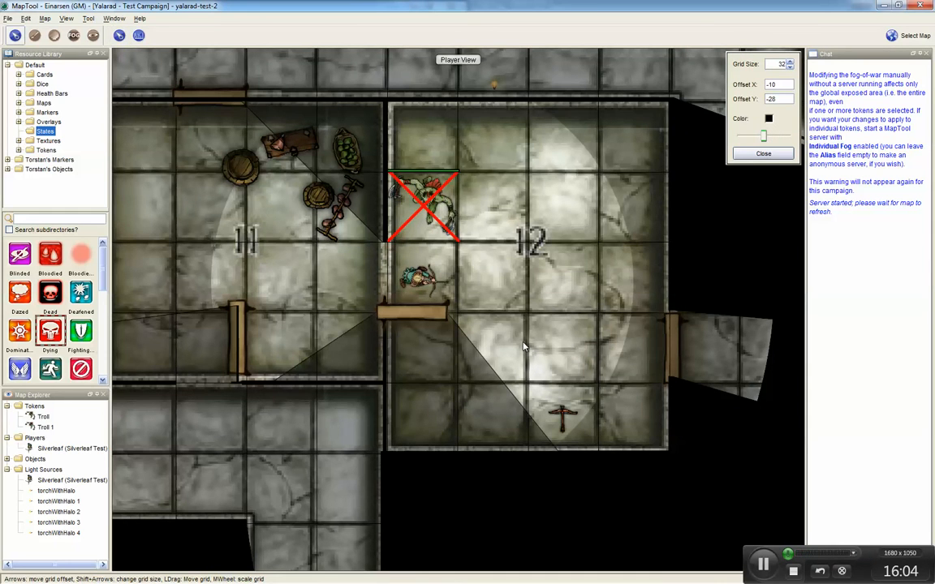
key(Left)
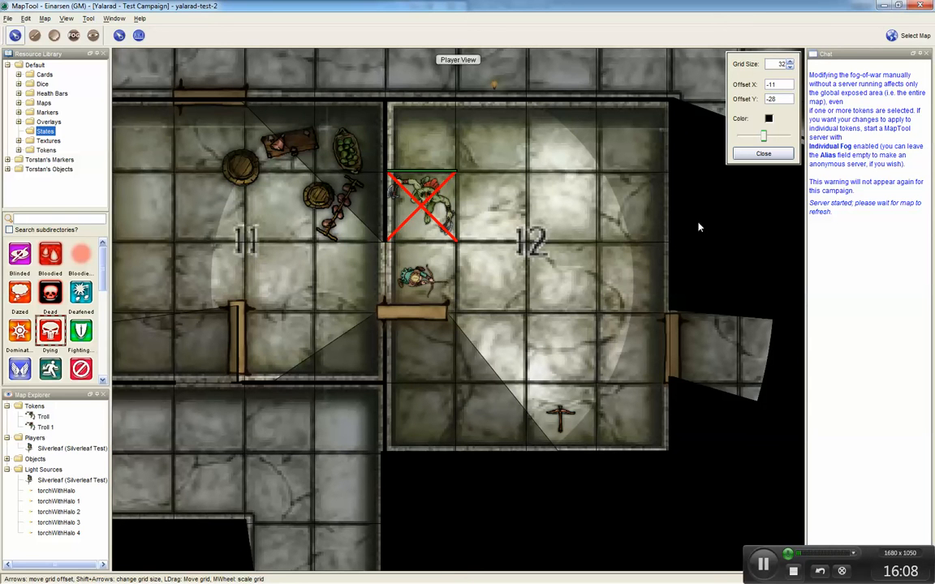
key(ctrl+shift+a)
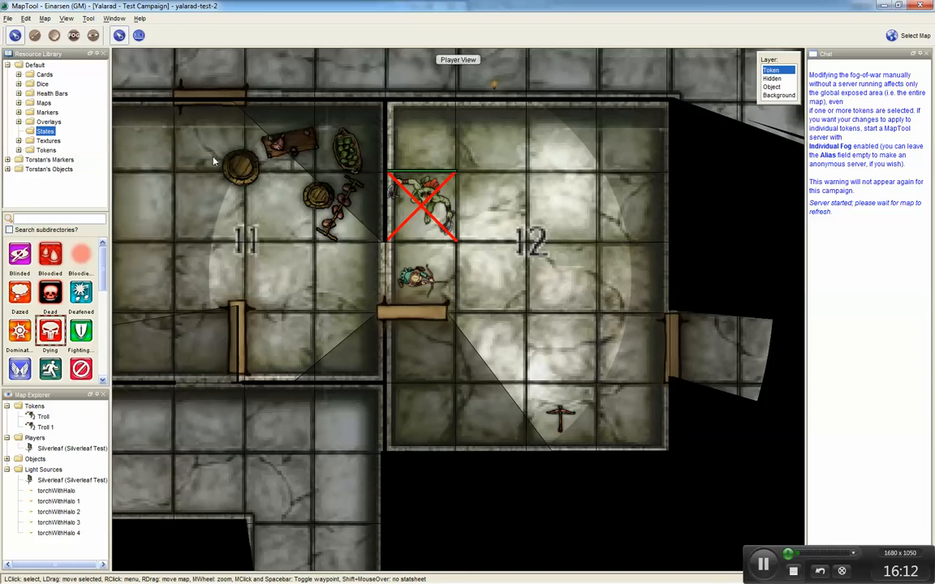
Step: Move Silverleaf one square east and bring the second Troll into room 12 just south of her
click(418, 280)
drag(433, 295, 503, 292)
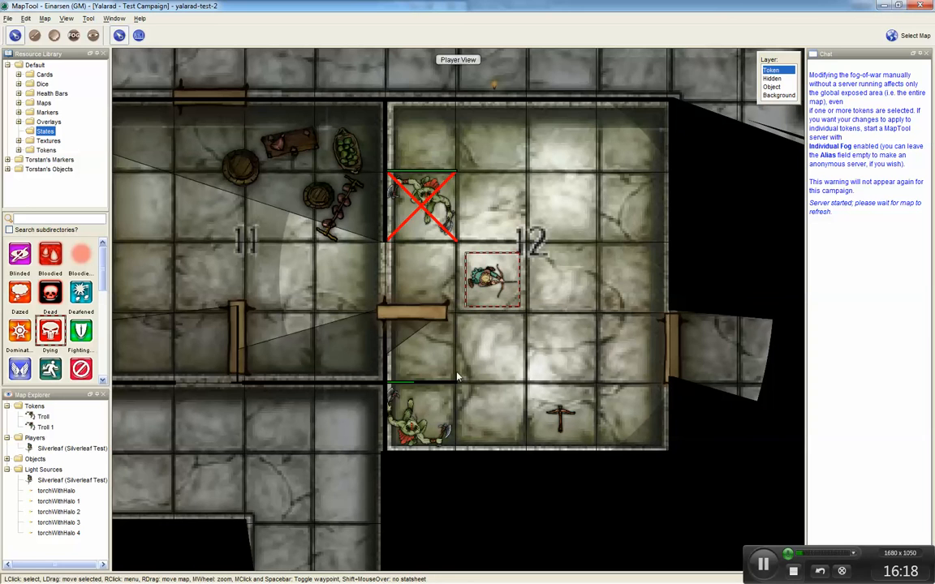
mouse_move(417, 418)
mouse_down()
mouse_move(418, 347)
mouse_move(477, 336)
mouse_move(487, 345)
mouse_up()
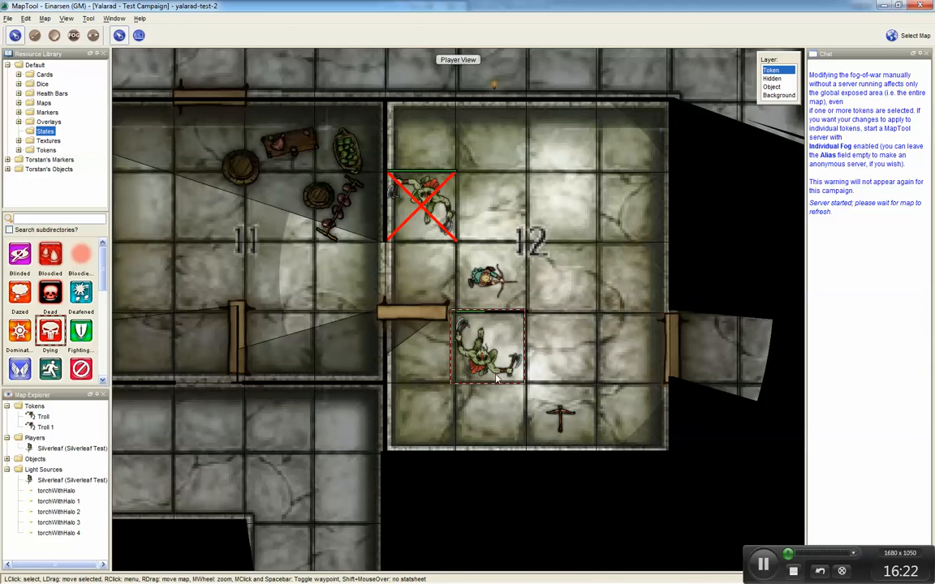
click(487, 280)
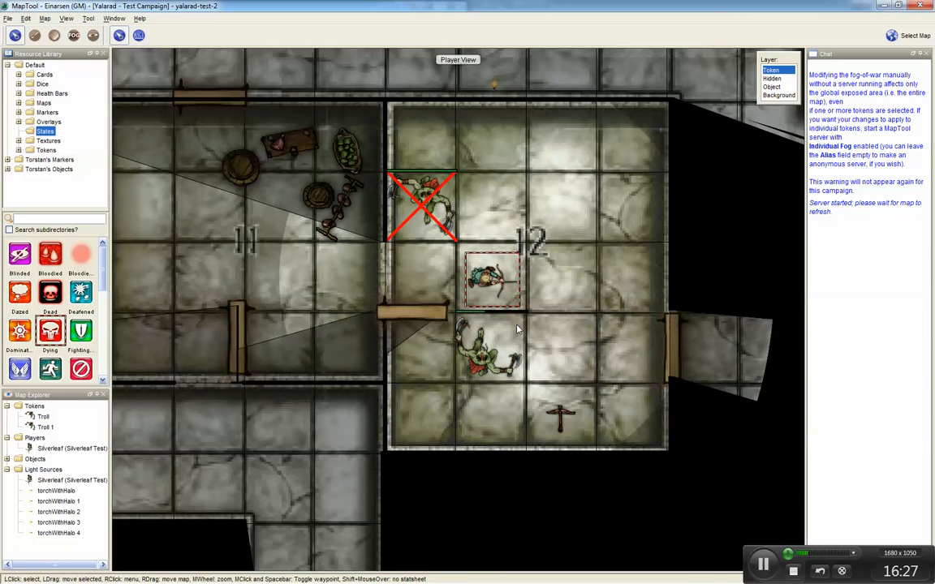
Step: Mark the second Troll with the Dead state
right_click(497, 363)
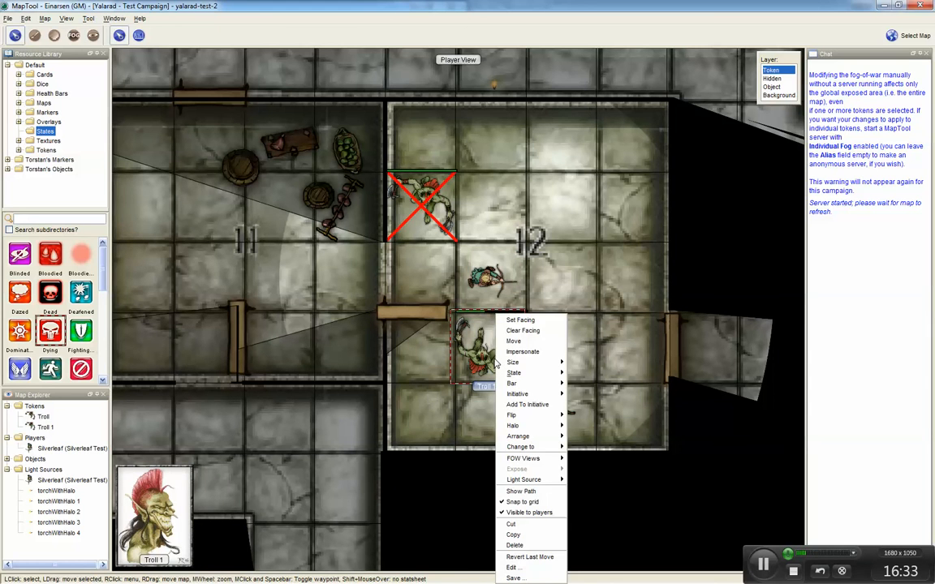
click(434, 315)
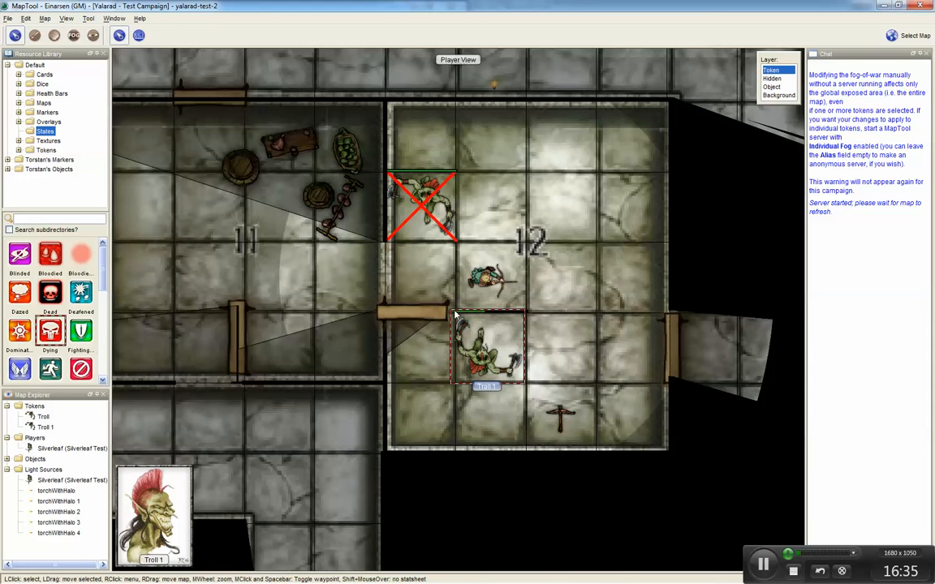
right_click(486, 315)
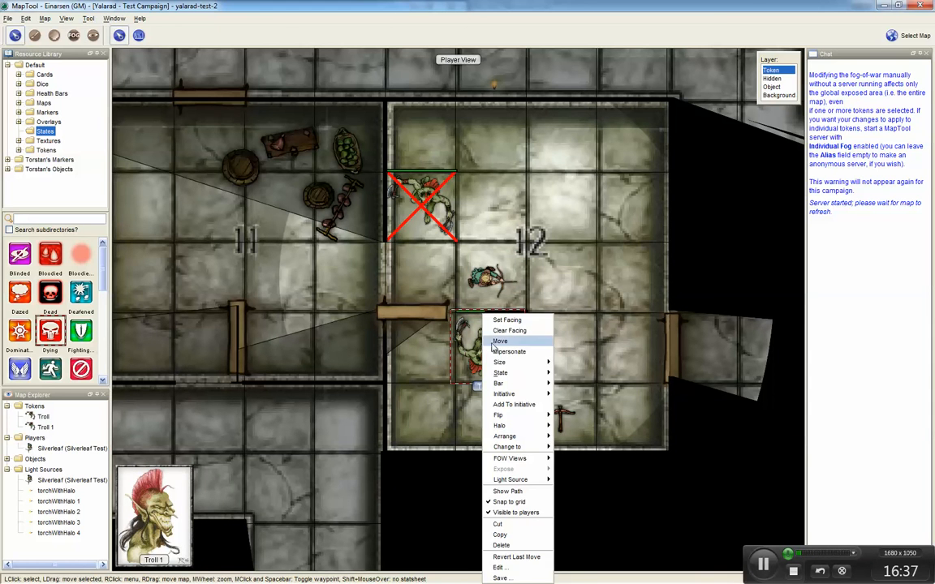
mouse_move(513, 378)
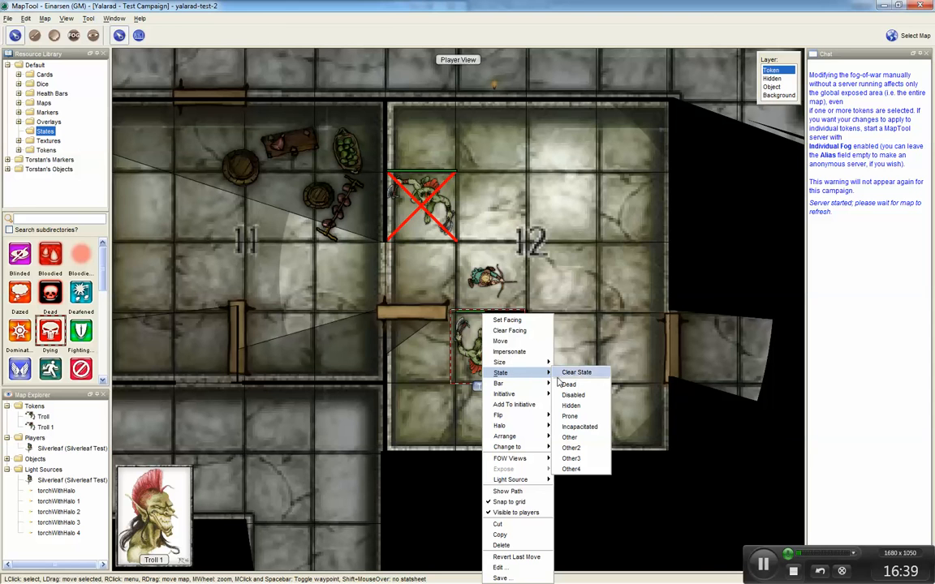
click(570, 384)
Step: Move Silverleaf to the southern edge of room 12 beside the crossbow
click(487, 278)
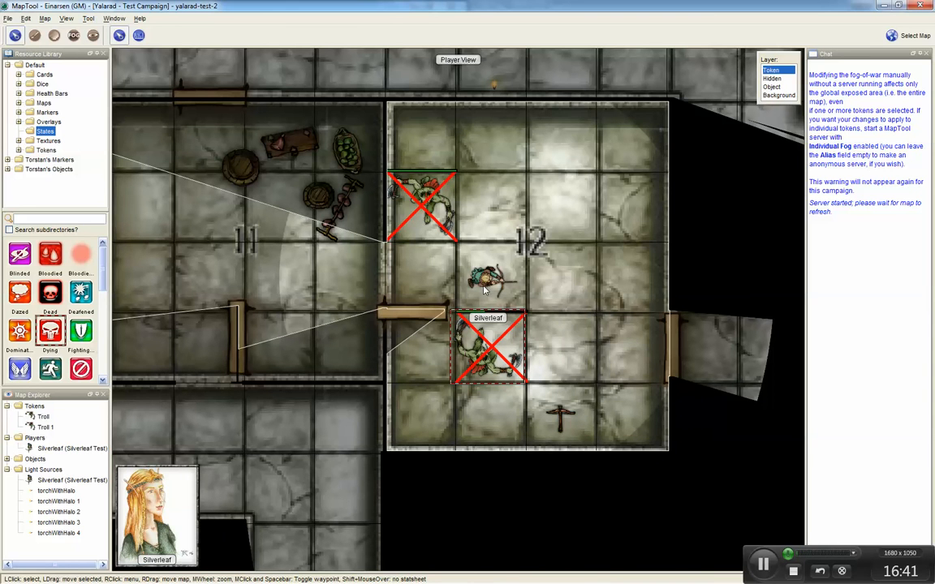
mouse_move(489, 280)
mouse_down()
mouse_move(559, 345)
mouse_move(559, 410)
mouse_move(574, 433)
mouse_up()
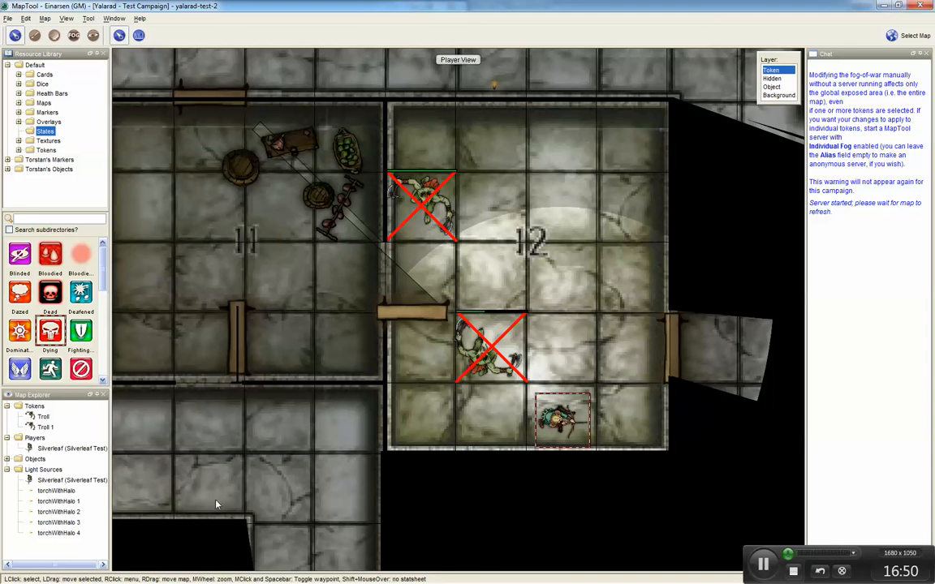
Step: On the Object layer, make the crossbow invisible to players, then return to the Token layer
click(770, 87)
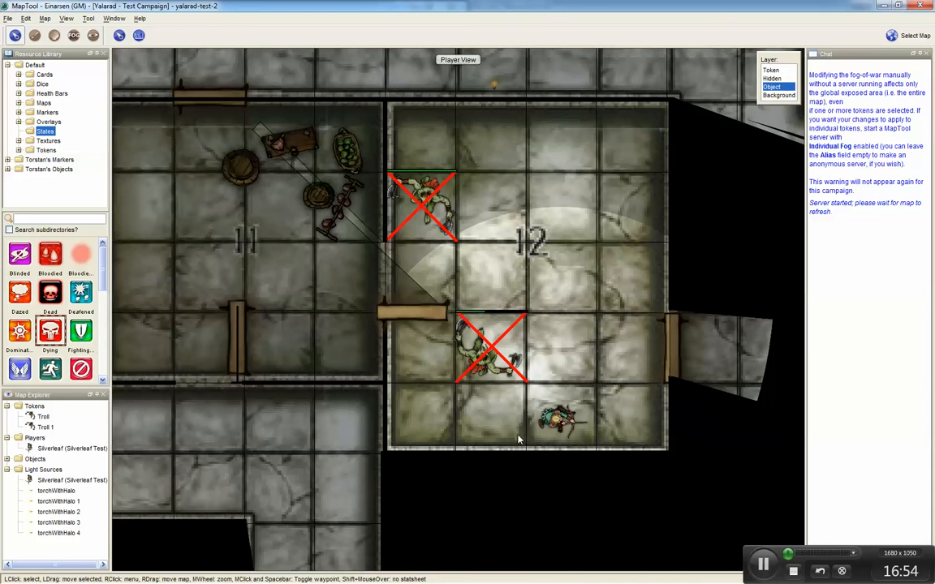
click(564, 431)
right_click(565, 430)
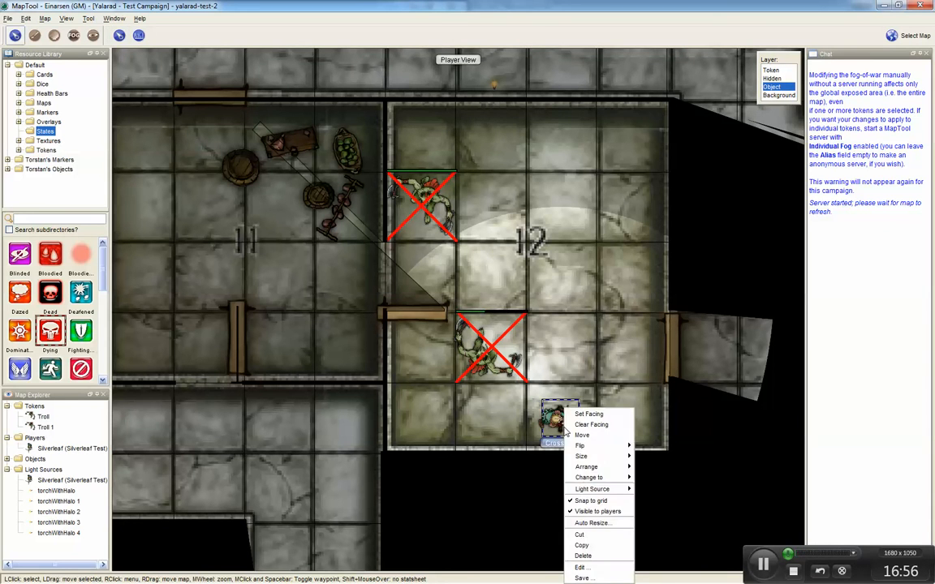
click(593, 512)
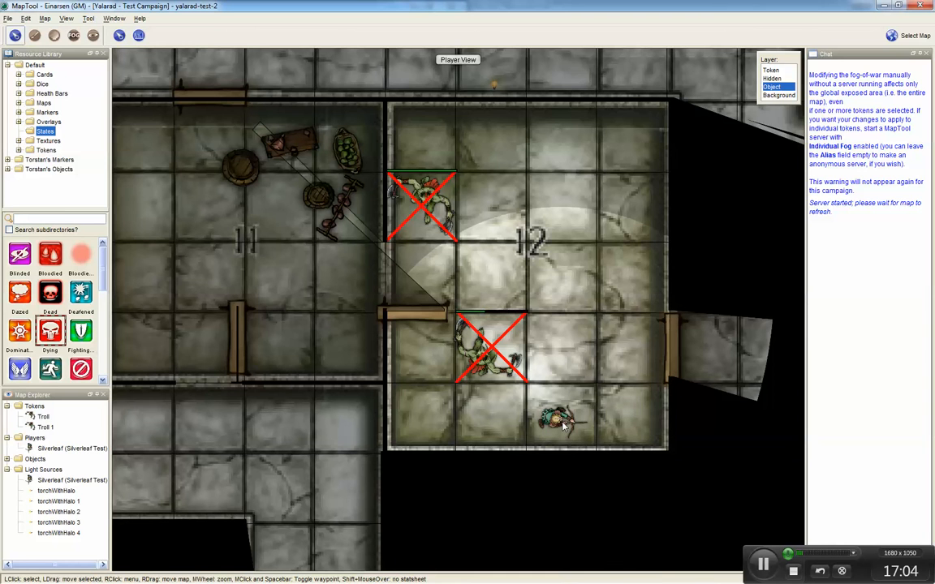
click(770, 70)
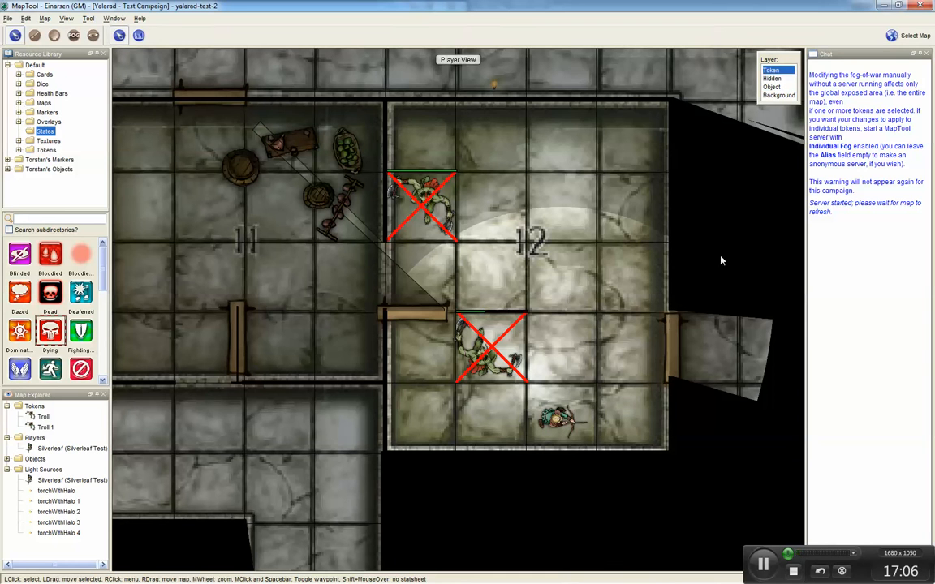
Step: Move Silverleaf next to the east door of room 12
mouse_move(581, 441)
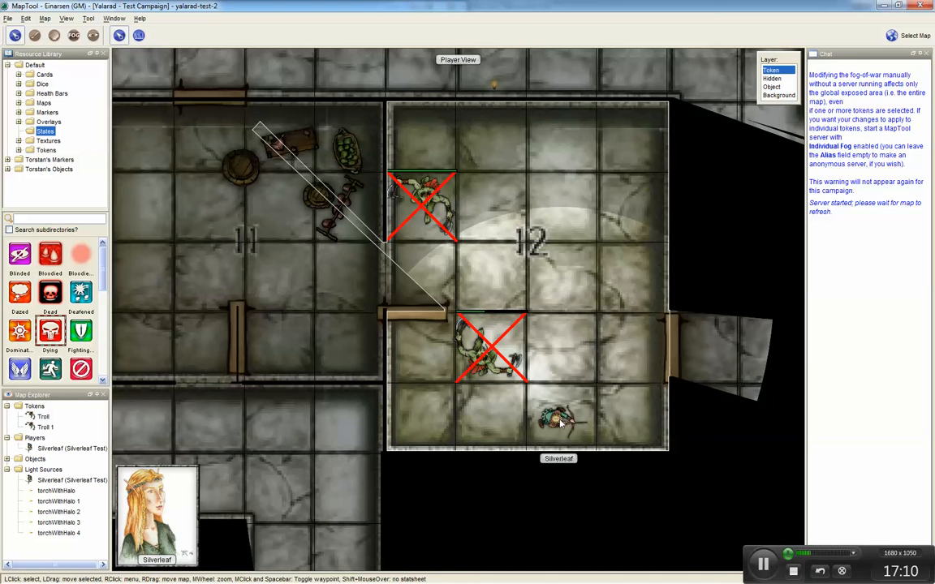
click(559, 428)
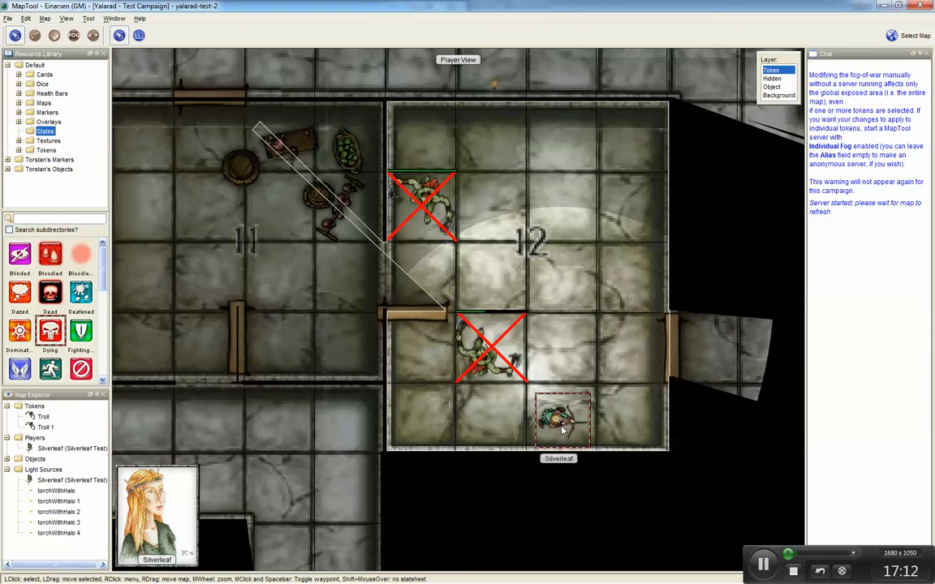
drag(562, 430, 627, 361)
Step: Turn off Player View to show the whole dungeon map
drag(640, 406, 365, 369)
scroll(365, 374, down, 5)
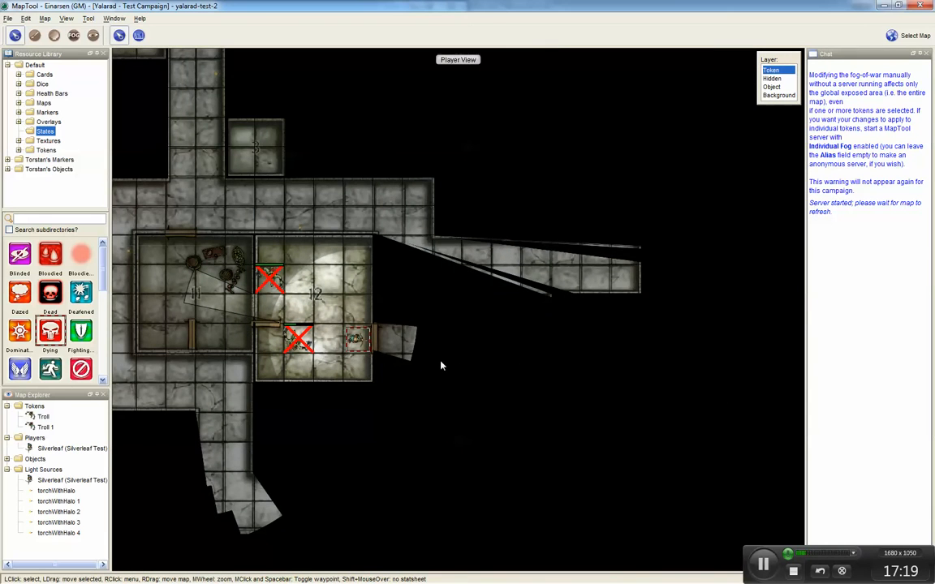
key(ctrl+shift+p)
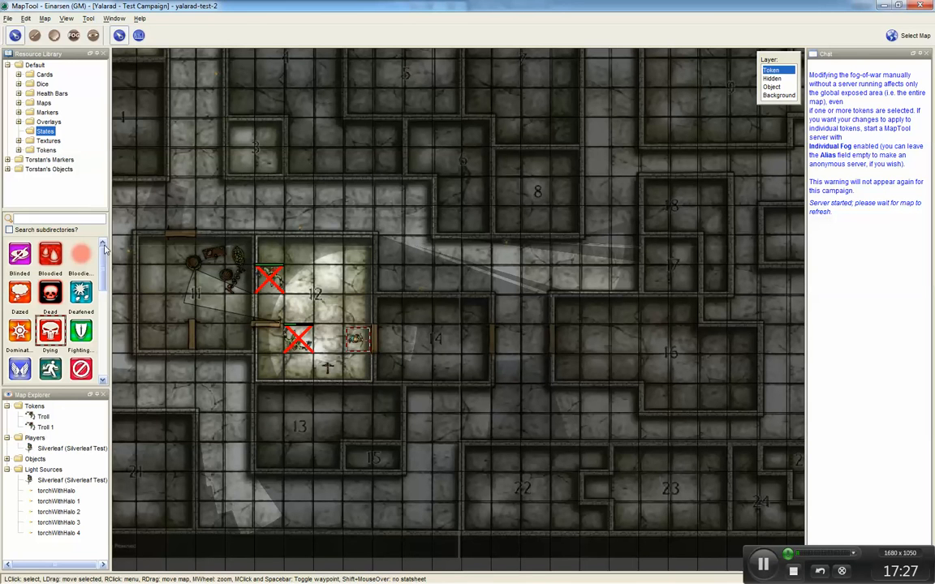
Step: Place a Dragon token from the default Tokens library into room 14
mouse_move(102, 256)
mouse_down()
mouse_move(102, 278)
mouse_move(102, 256)
mouse_up()
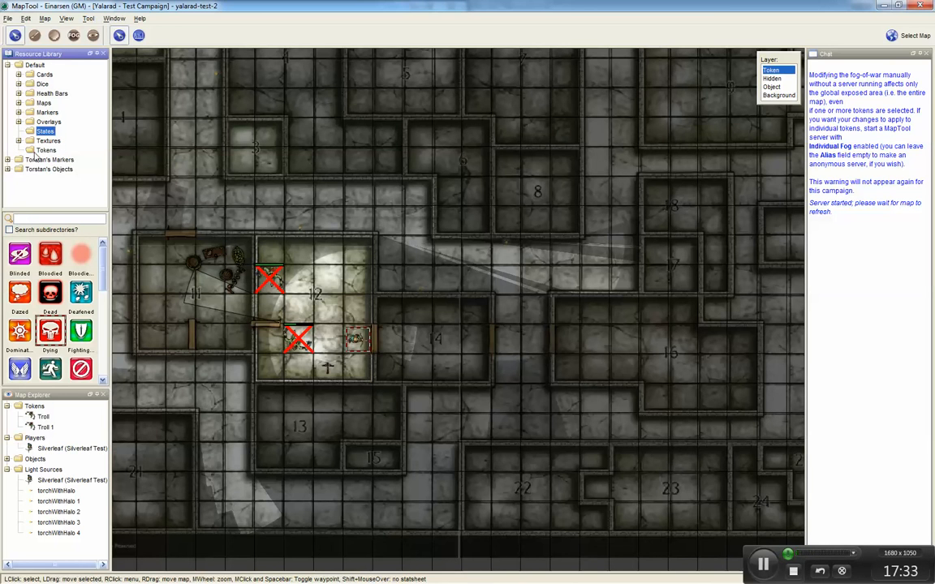
click(34, 151)
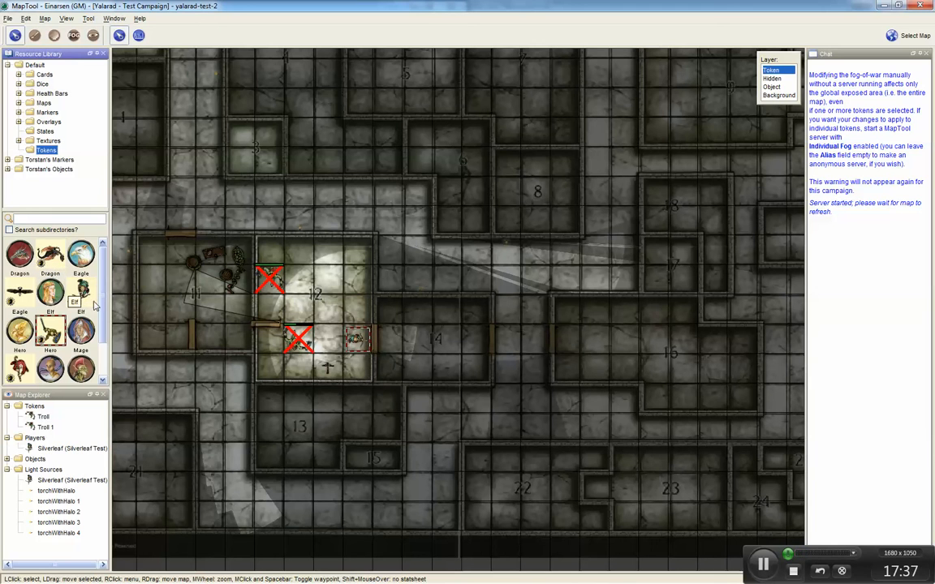
drag(104, 311, 108, 346)
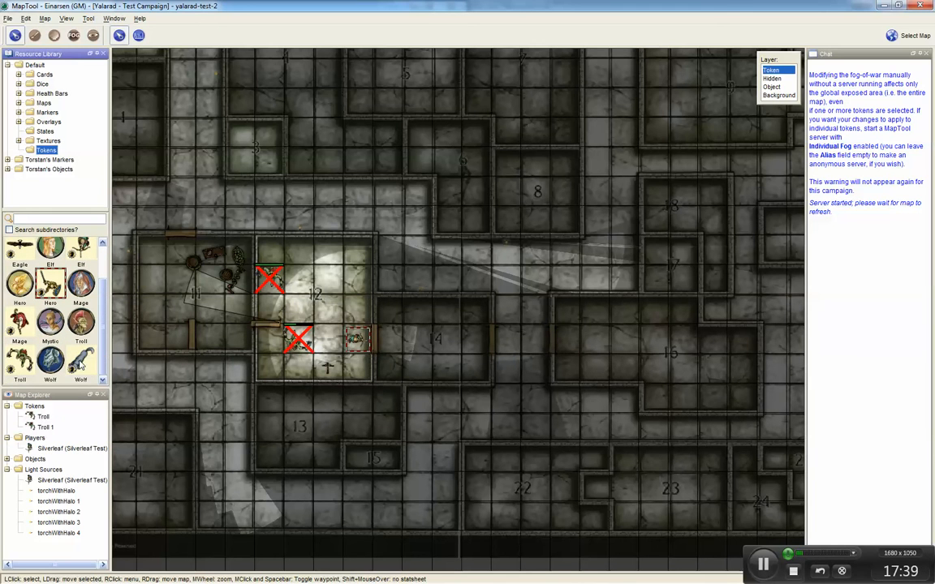
scroll(102, 357, up, 3)
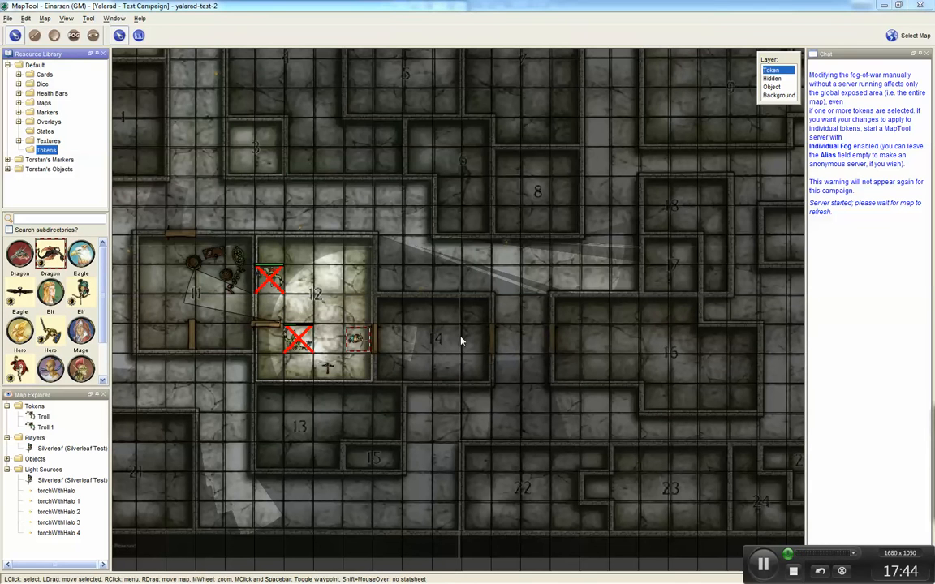
drag(933, 403, 460, 194)
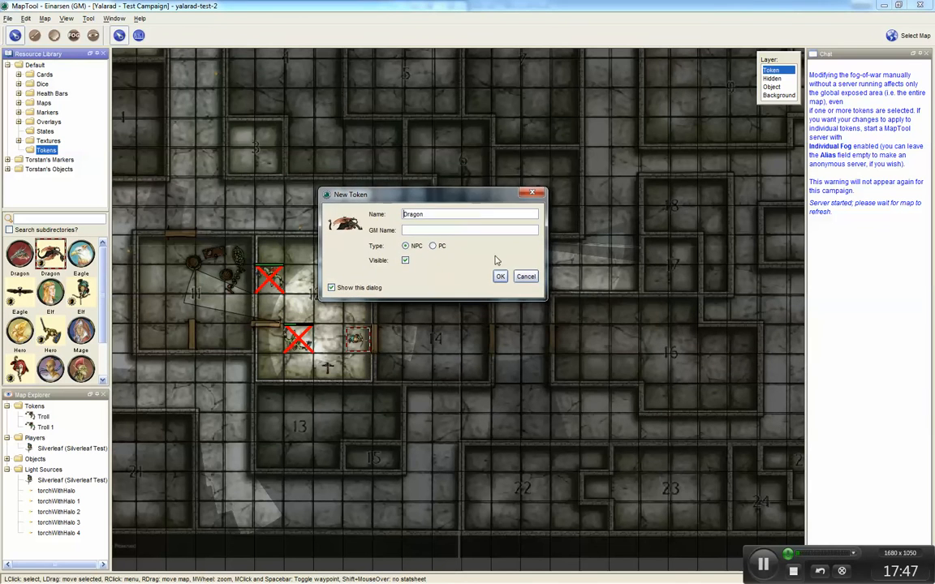
Step: Set the new Dragon token's GM name to Harold the Hungry
click(421, 230)
text(Harold the Humngry)
click(500, 276)
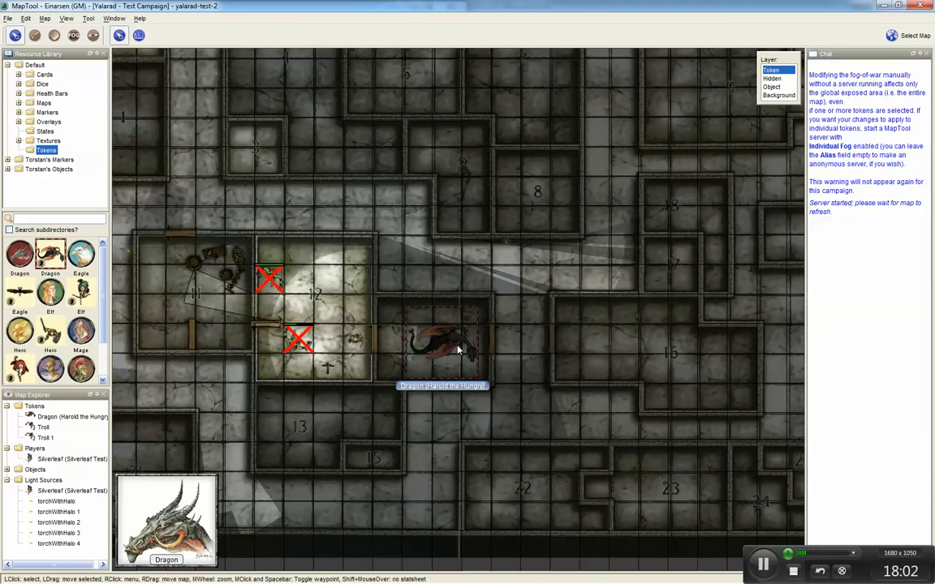
Step: Set the Dragon's facing toward the north
right_click(458, 351)
click(486, 377)
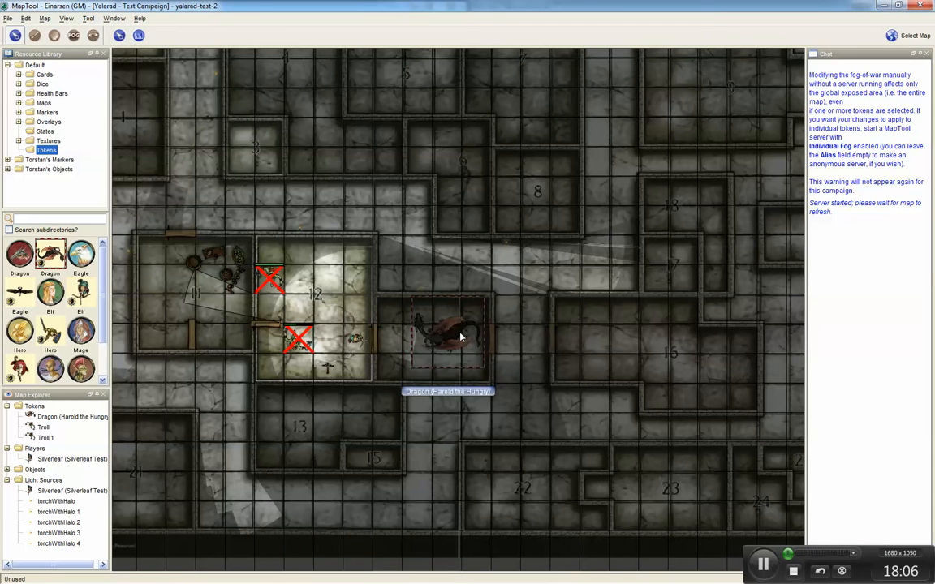
click(429, 337)
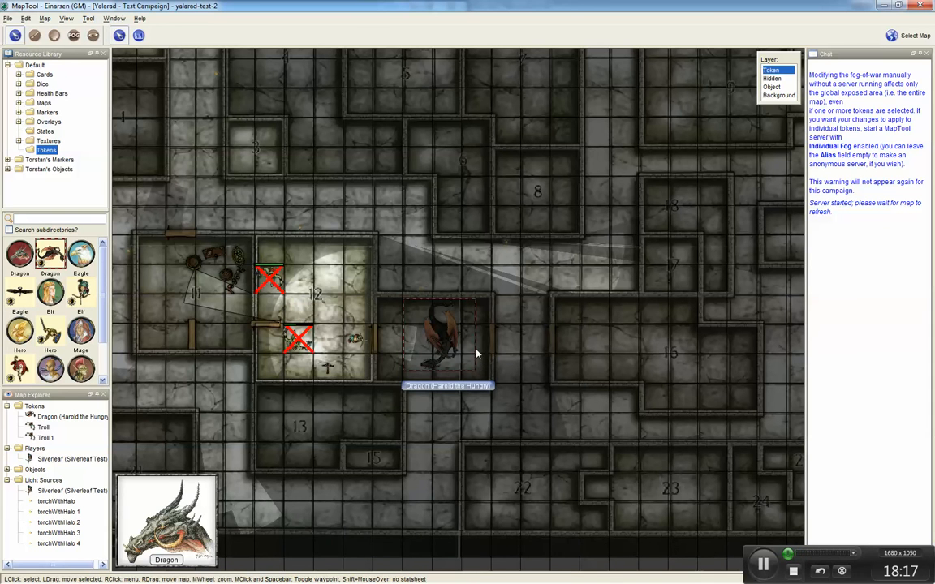
Step: Turn Player View back on around Silverleaf at the east door
key(ctrl+shift+p)
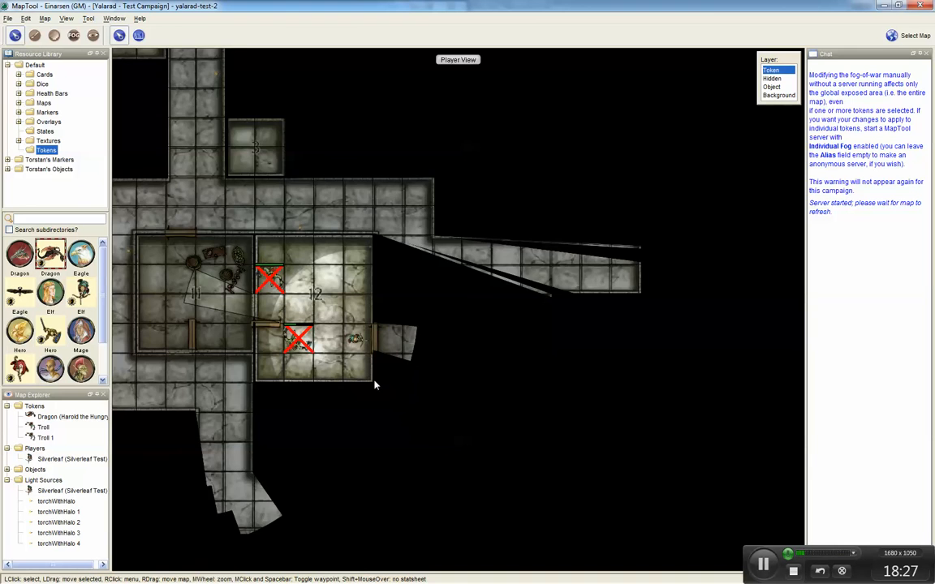
scroll(373, 333, up, 3)
scroll(383, 305, up, 2)
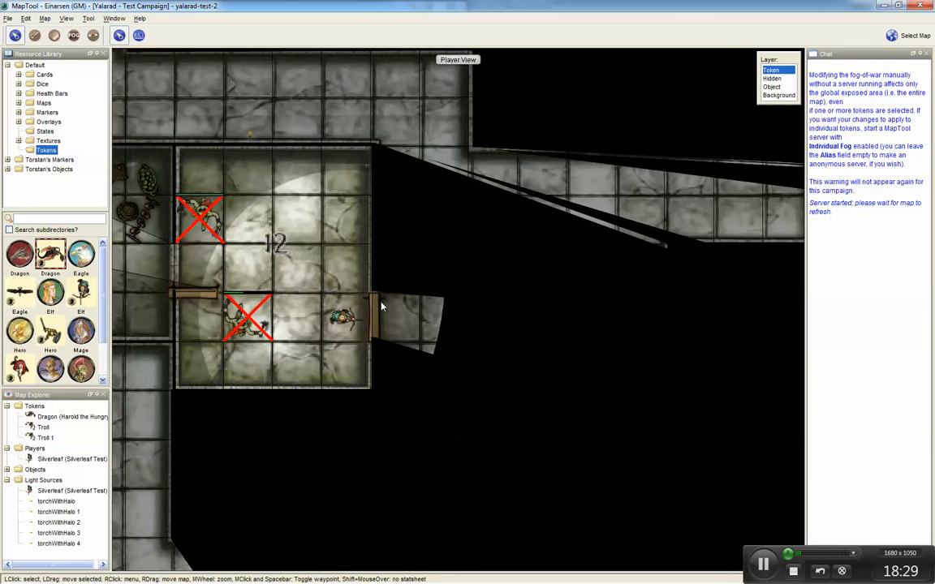
scroll(378, 310, up, 3)
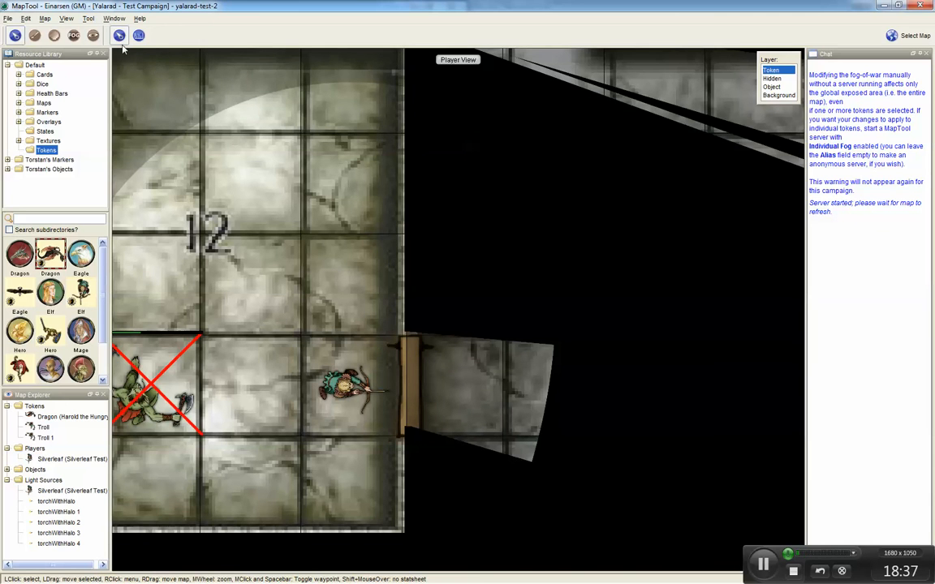
Step: Expose a rectangle of fog over the east door square of room 12
click(93, 35)
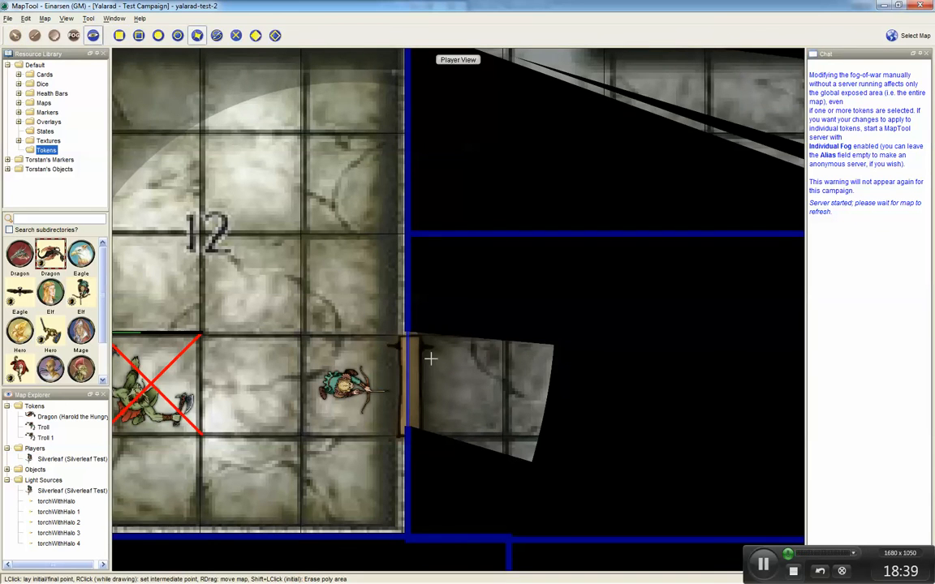
click(119, 35)
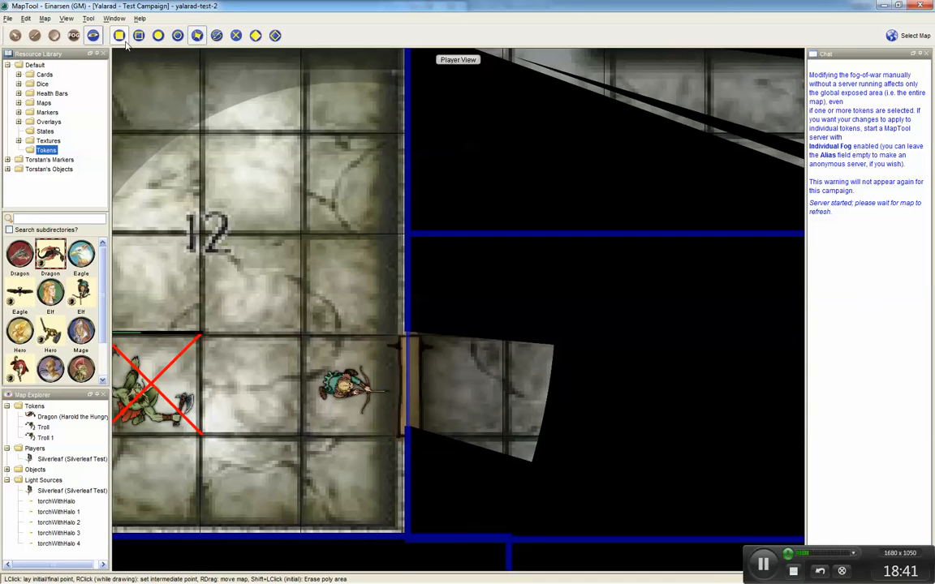
click(397, 333)
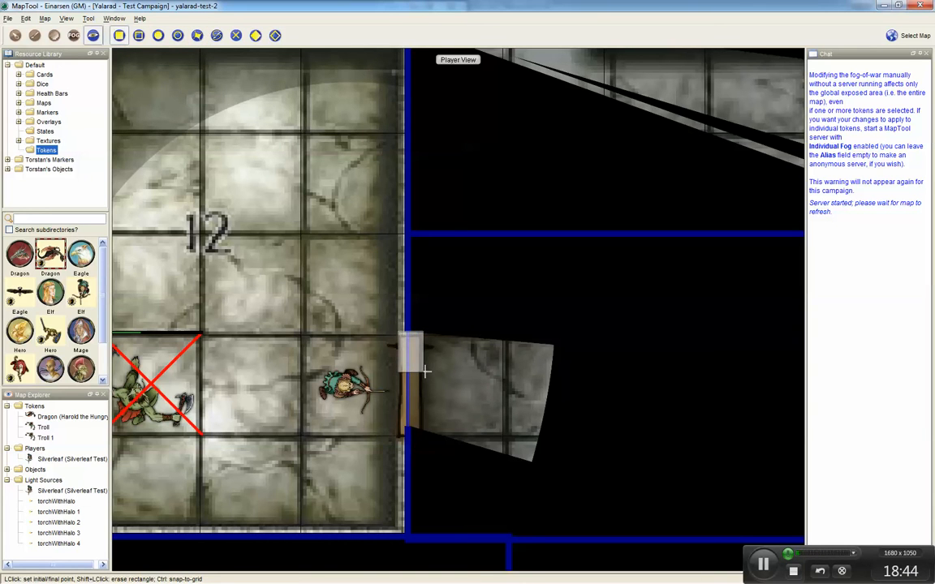
click(421, 367)
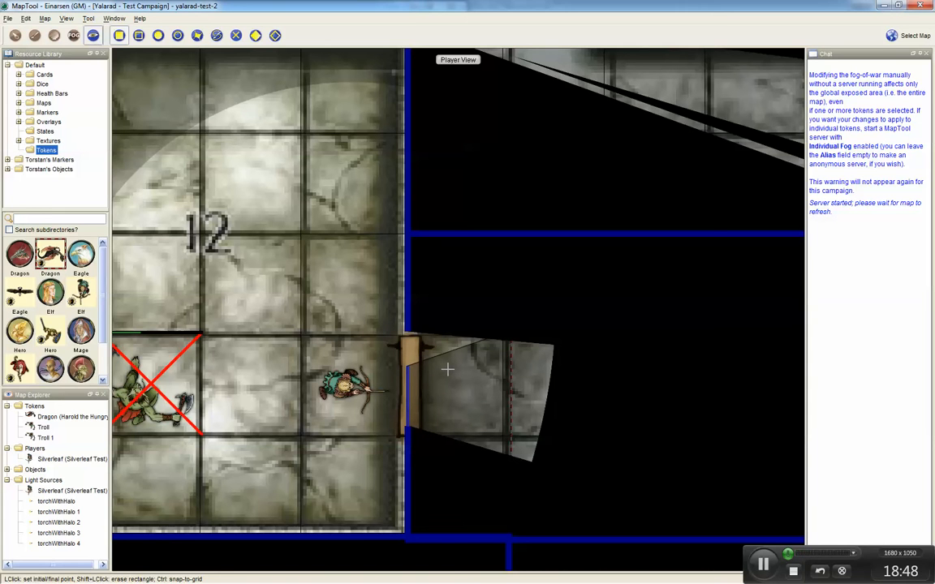
Step: Select Silverleaf to check her view through the east door
click(15, 35)
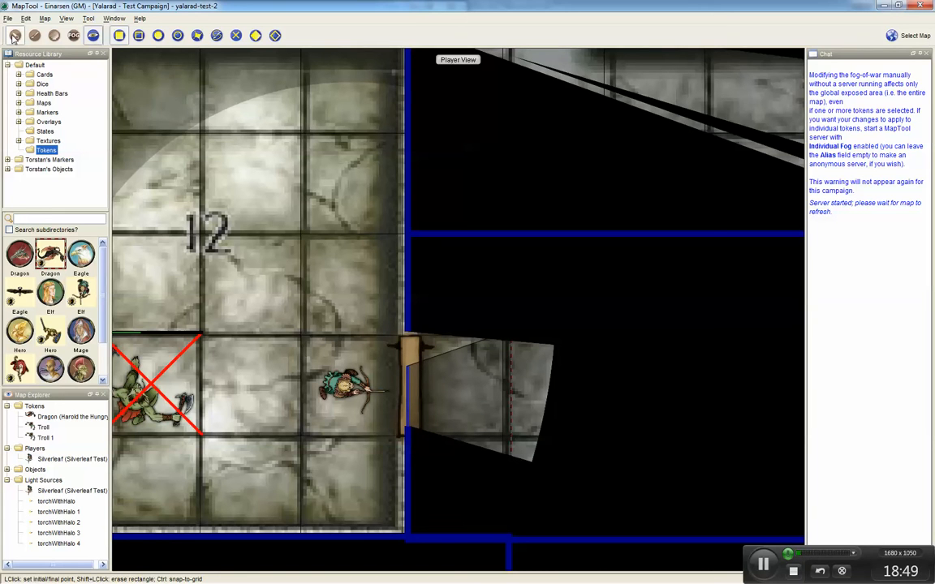
click(354, 394)
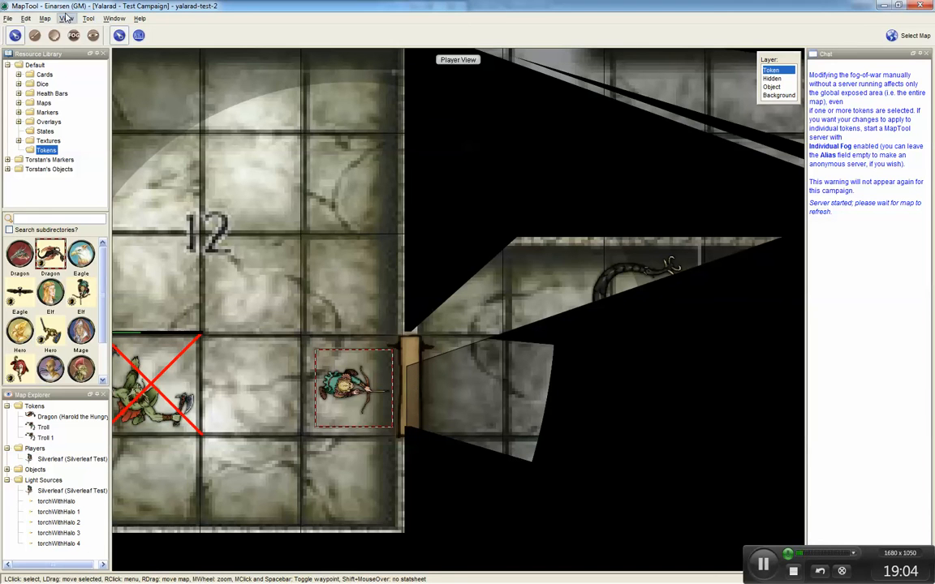
Step: Select the east door of room 12 on the object layer and rotate it open
click(94, 35)
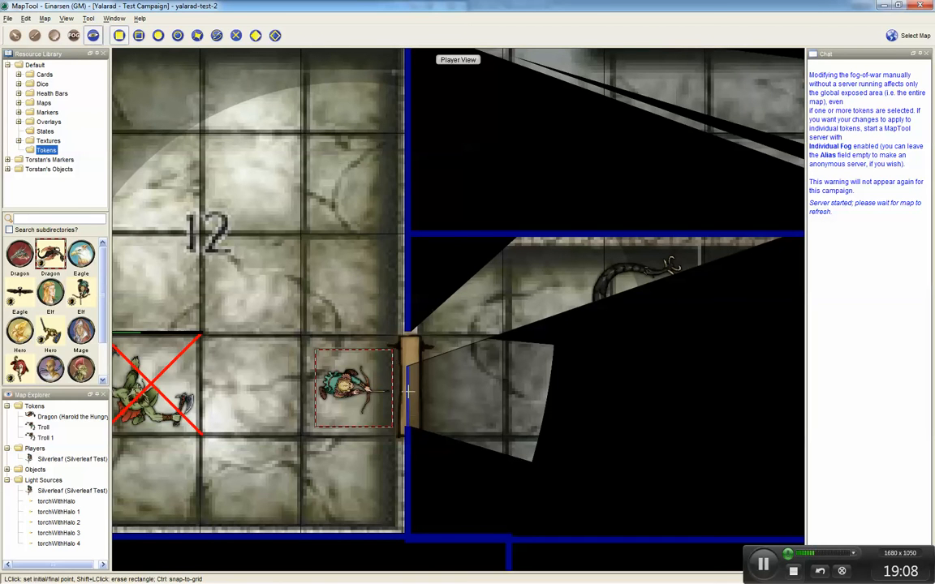
click(17, 36)
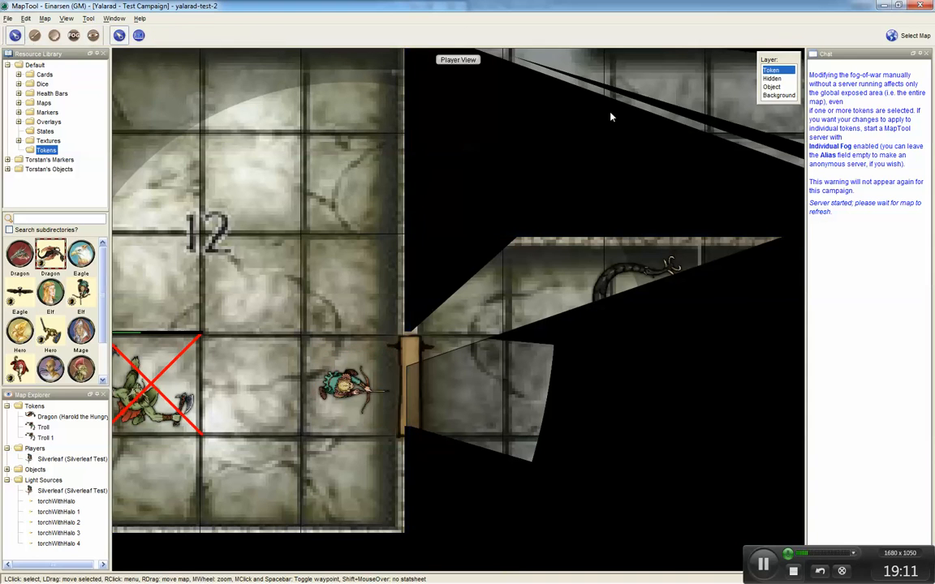
click(772, 86)
click(411, 357)
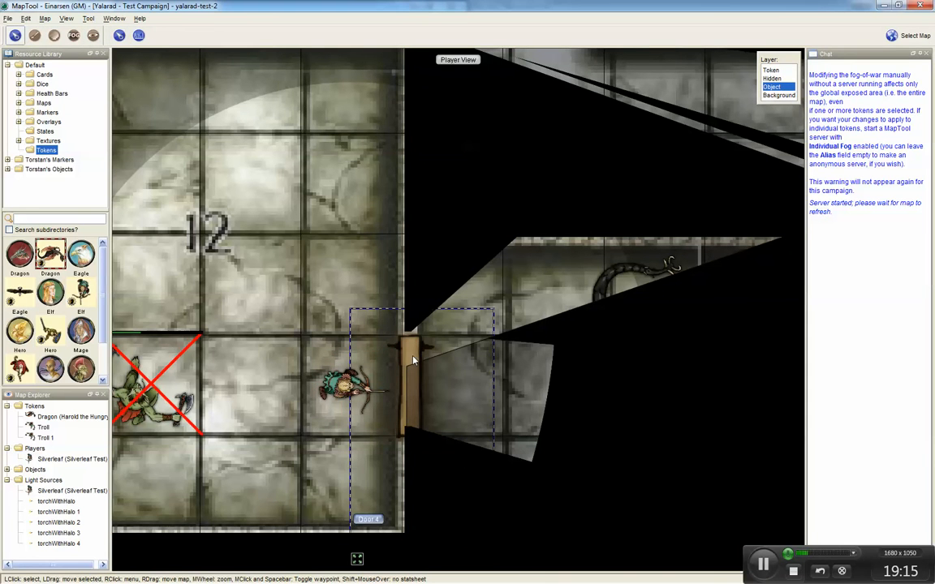
right_click(411, 360)
click(427, 361)
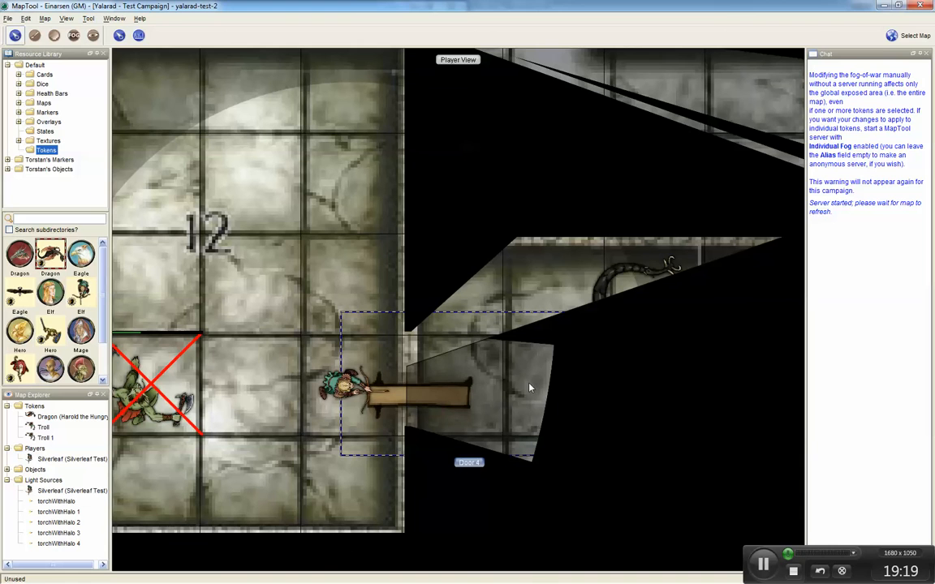
click(304, 225)
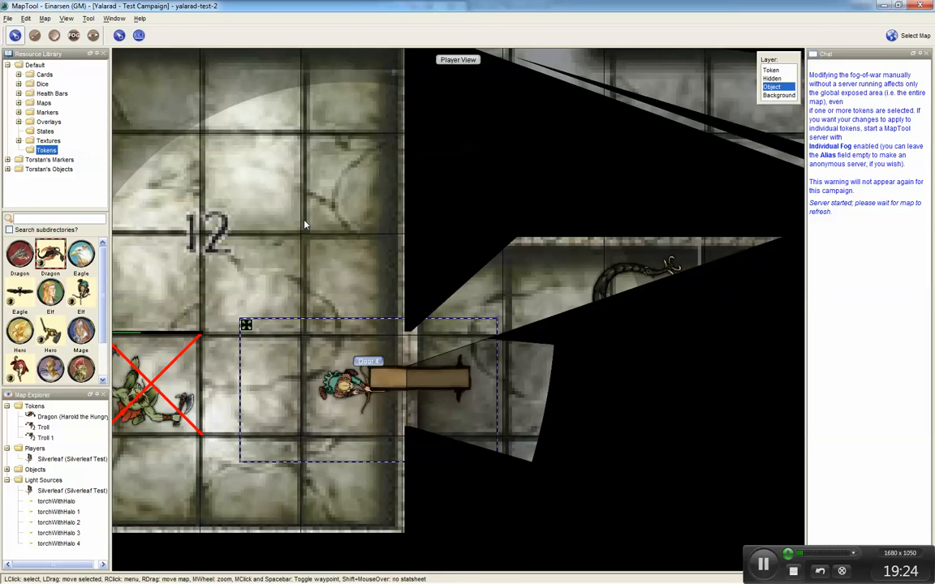
click(404, 389)
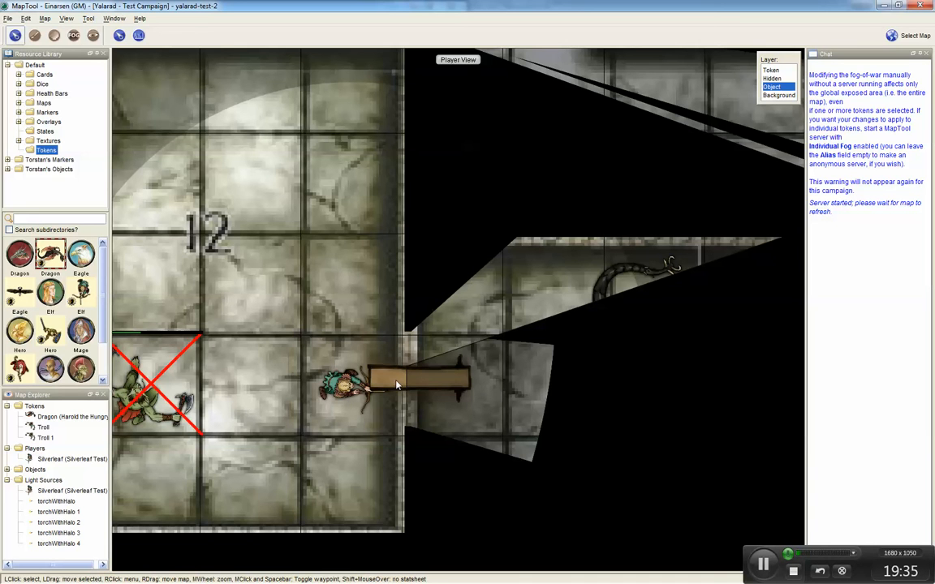
drag(427, 389, 462, 396)
click(14, 36)
click(354, 383)
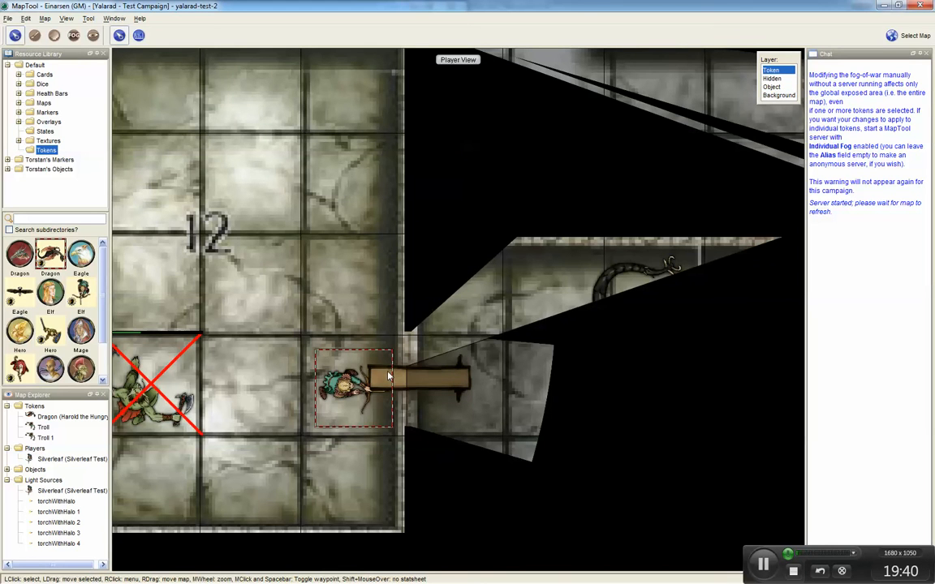
click(424, 385)
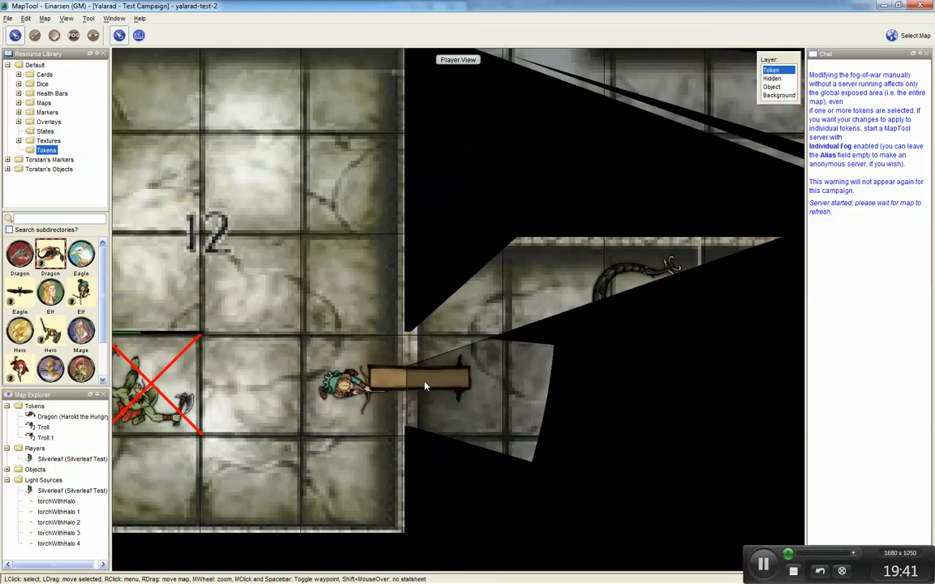
Step: Nudge the open door of room 12 slightly east and south so it lies along the doorway's lower edge
click(771, 86)
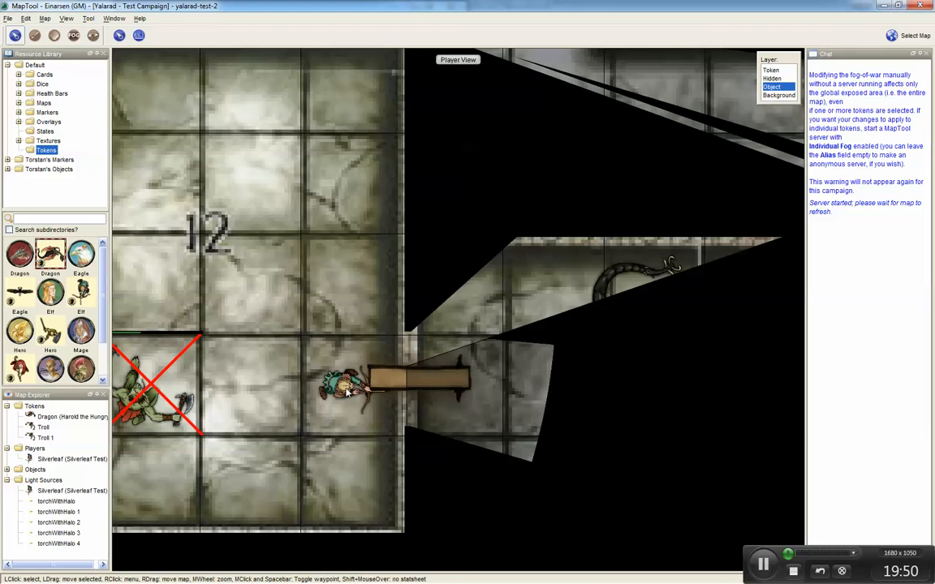
click(375, 340)
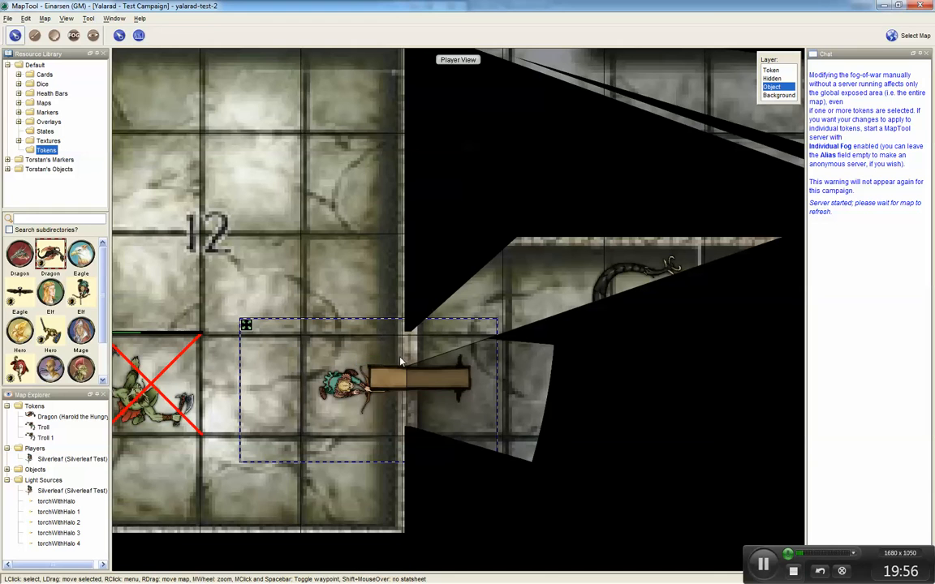
key(shift+Right)
key(shift+Right)
key(shift+Right)
key(shift+Right)
key(shift+Right)
key(shift+Right)
key(shift+Right)
key(shift+Right)
key(shift+Right)
key(shift+Right)
key(shift+Right)
key(shift+Right)
key(shift+Right)
key(shift+Right)
key(shift+Right)
key(shift+Right)
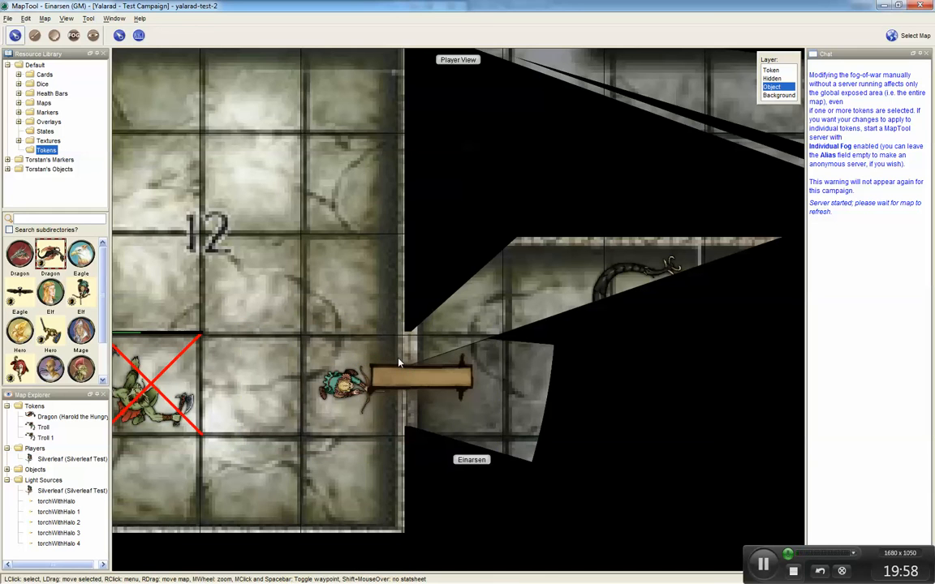
key(shift+Down)
key(shift+Down)
key(shift+Down)
key(shift+Down)
key(shift+Down)
key(shift+Down)
key(shift+Down)
key(shift+Down)
key(shift+Down)
key(shift+Down)
key(shift+Down)
key(shift+Down)
key(shift+Down)
key(shift+Down)
key(shift+Down)
key(shift+Down)
key(shift+Down)
key(shift+Down)
key(shift+Down)
key(shift+Down)
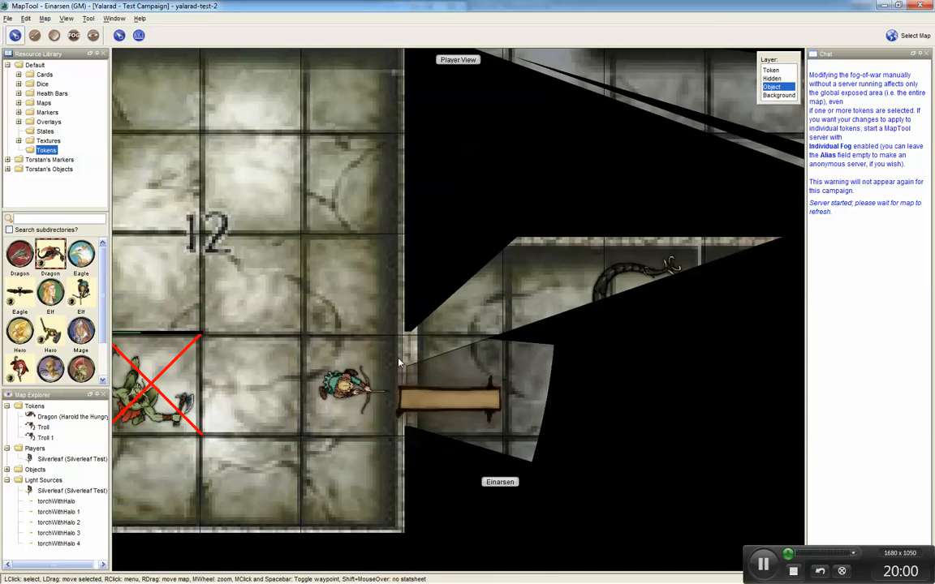
key(shift+Down)
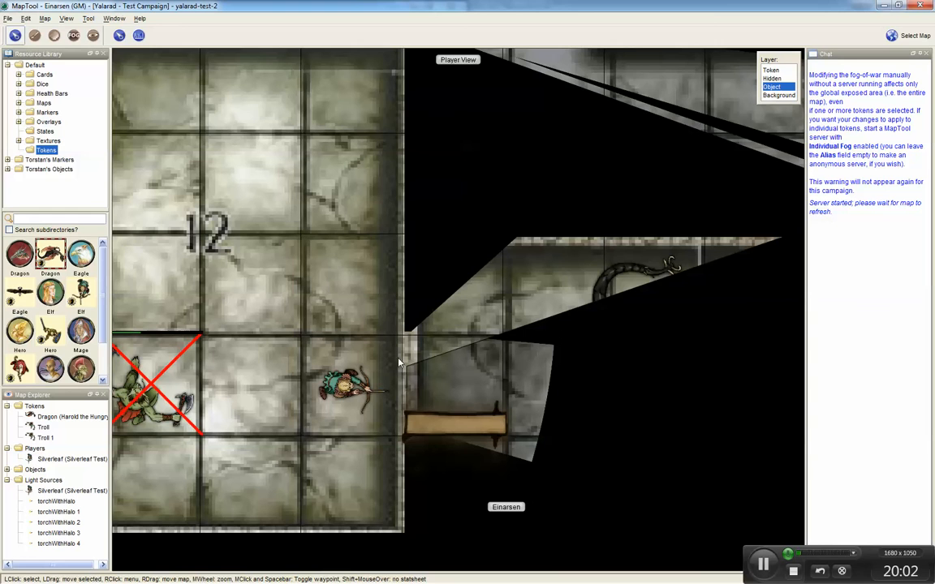
Step: Draw a vision-blocking line along the open door with the poly-line topology tool
click(92, 35)
click(197, 35)
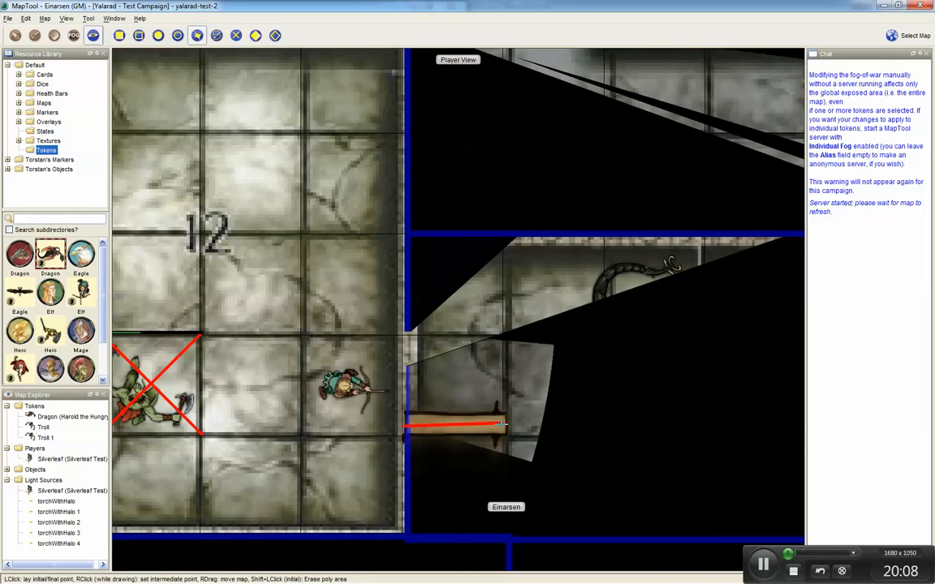
click(503, 424)
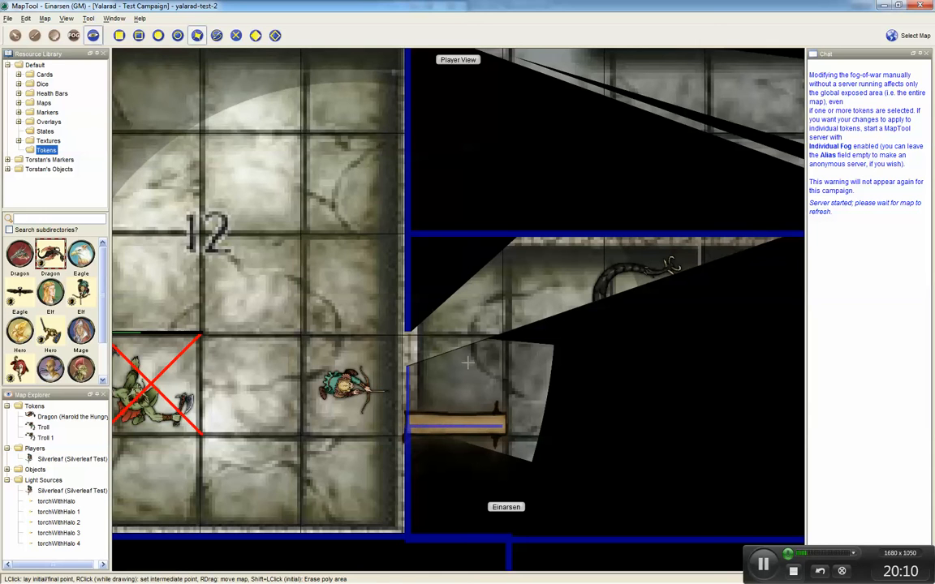
Step: Erase the vision-blocking topology across the east doorway of room 12 with a rectangle
click(120, 35)
click(396, 356)
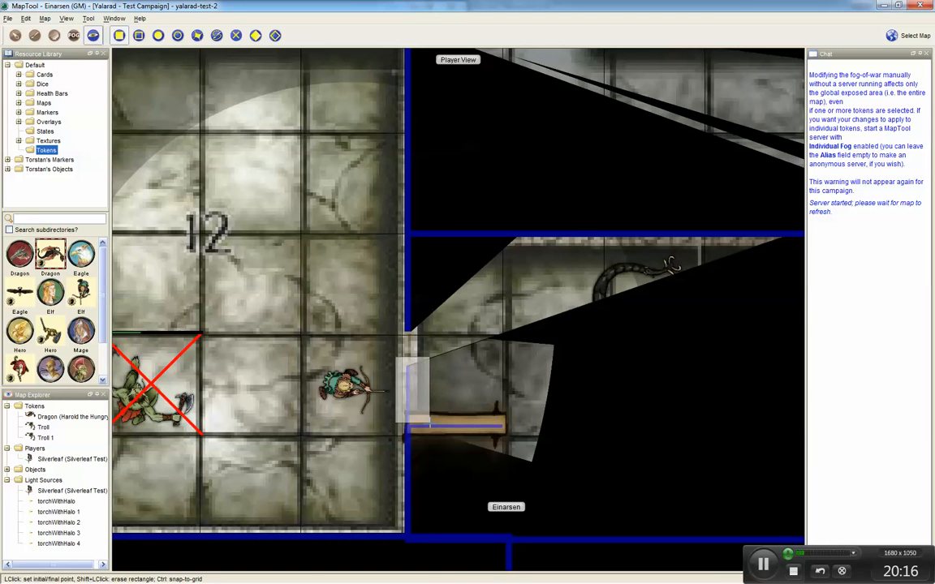
click(428, 424)
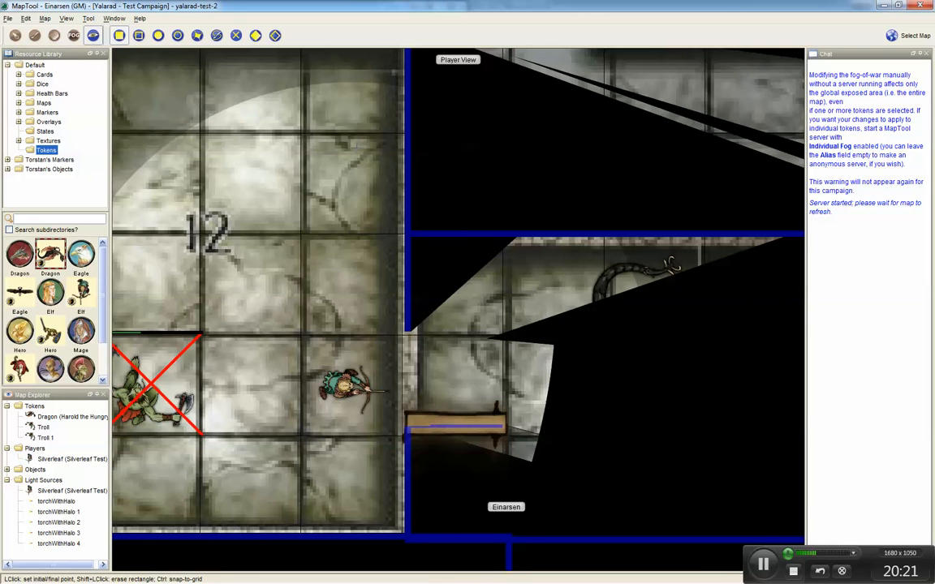
Step: Move Silverleaf through the open east door into the Dragon's room
click(15, 35)
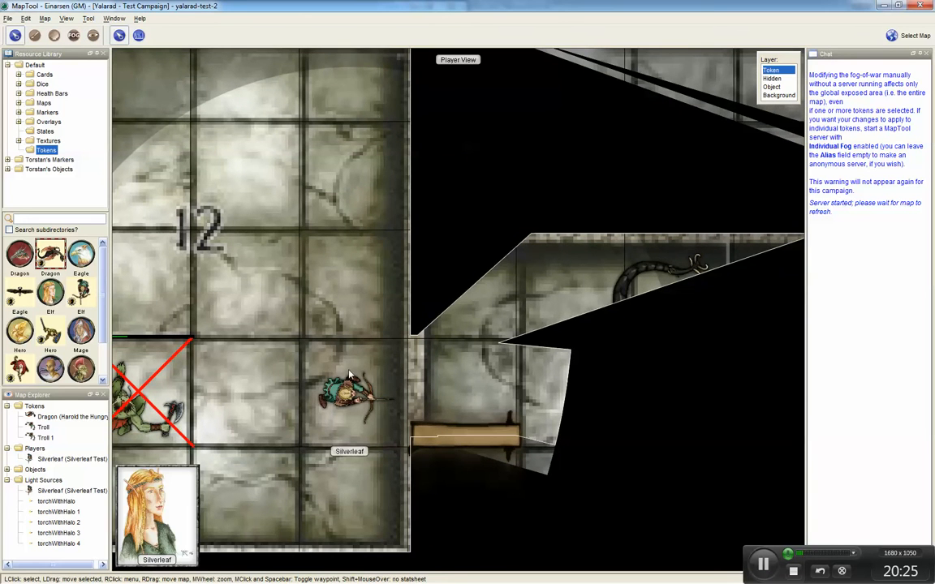
click(351, 389)
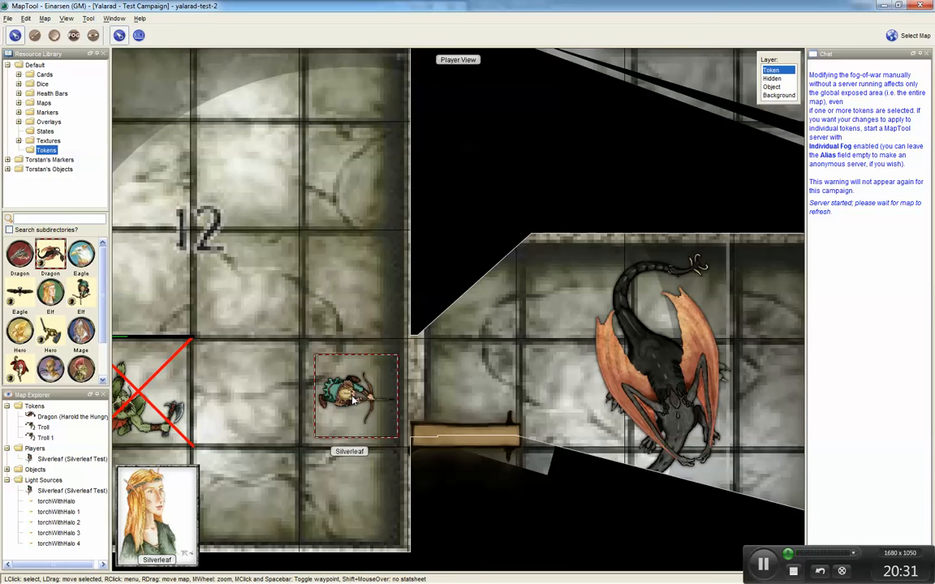
drag(353, 398, 571, 397)
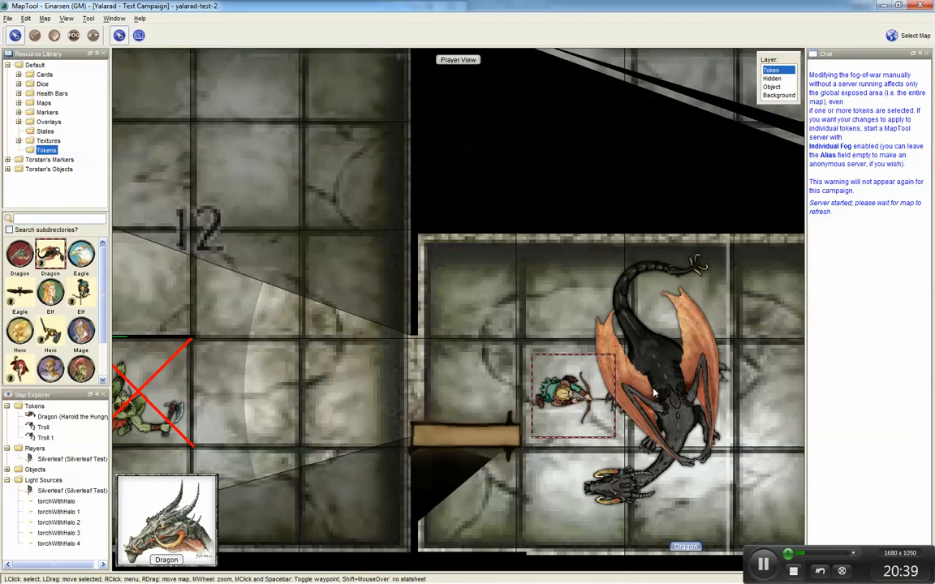
Step: Set the Dragon token's state to Dead
right_click(674, 316)
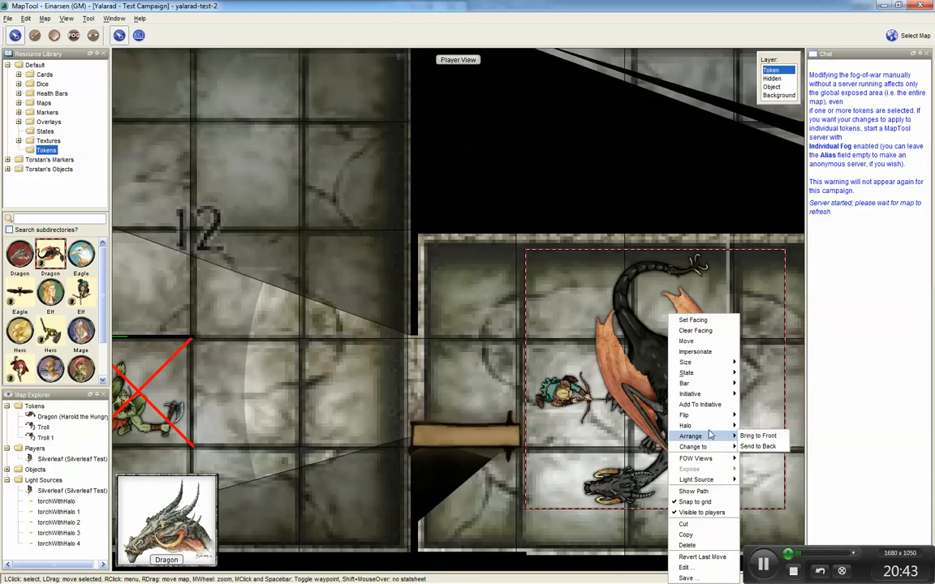
mouse_move(705, 375)
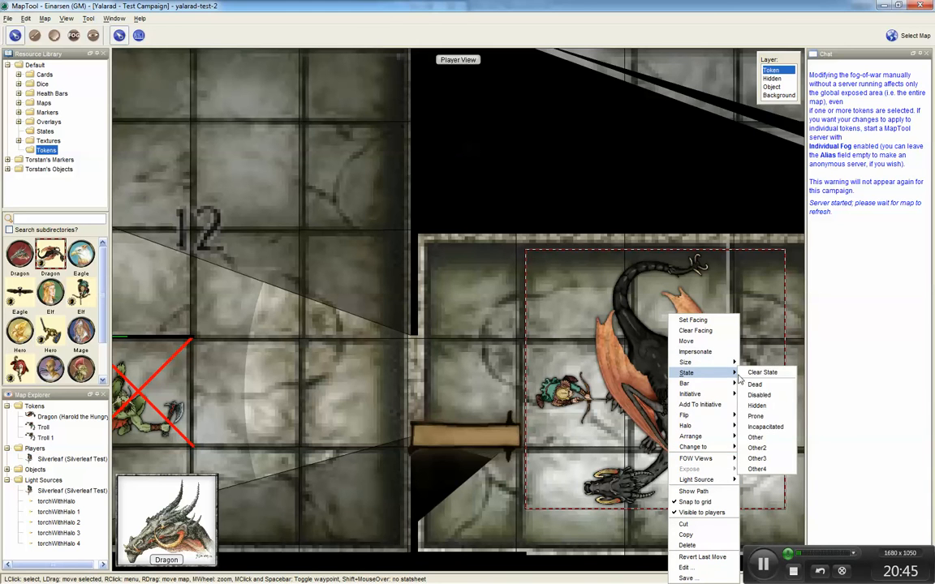
click(761, 388)
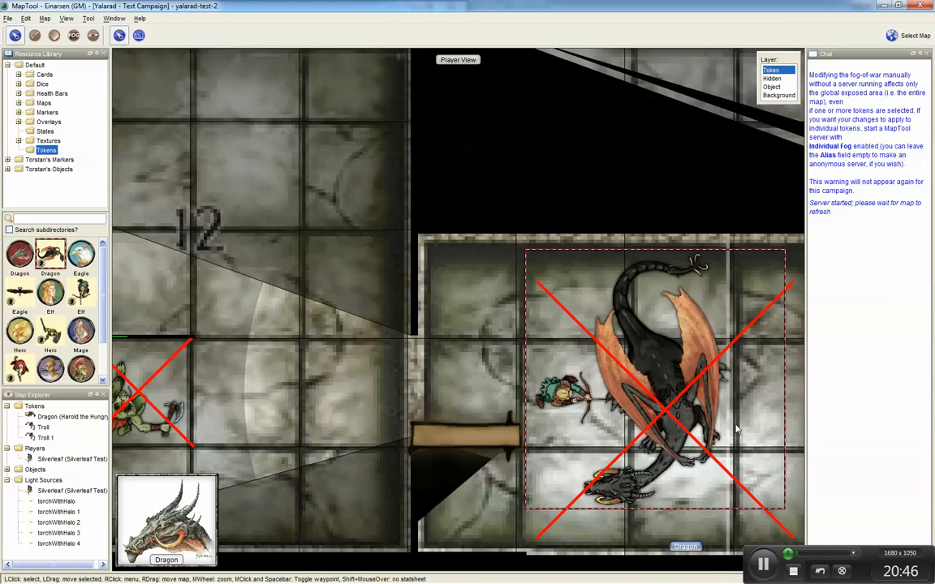
Step: Move Silverleaf to the east side of the Dragon's room, next to its east door
scroll(682, 419, down, 11)
drag(725, 444, 536, 332)
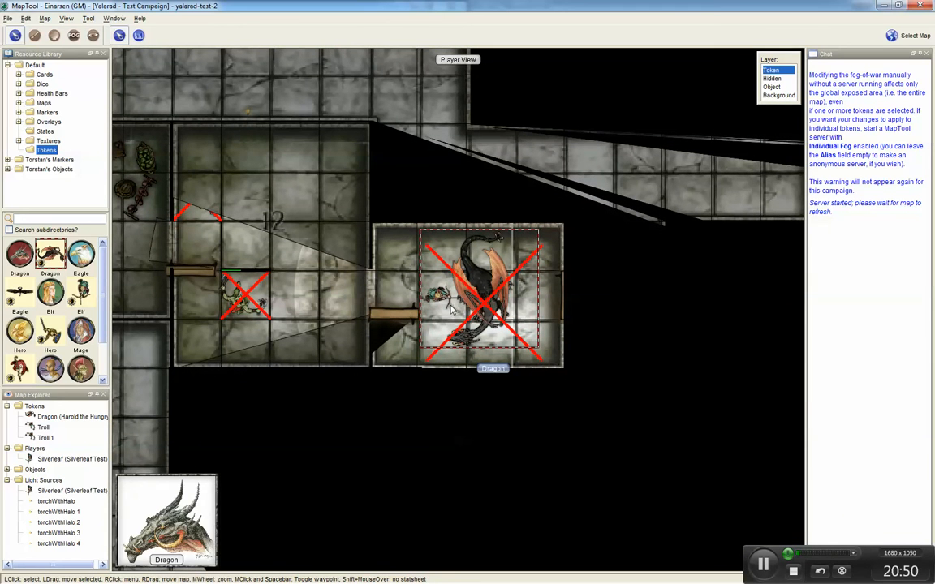
mouse_move(445, 304)
click(432, 308)
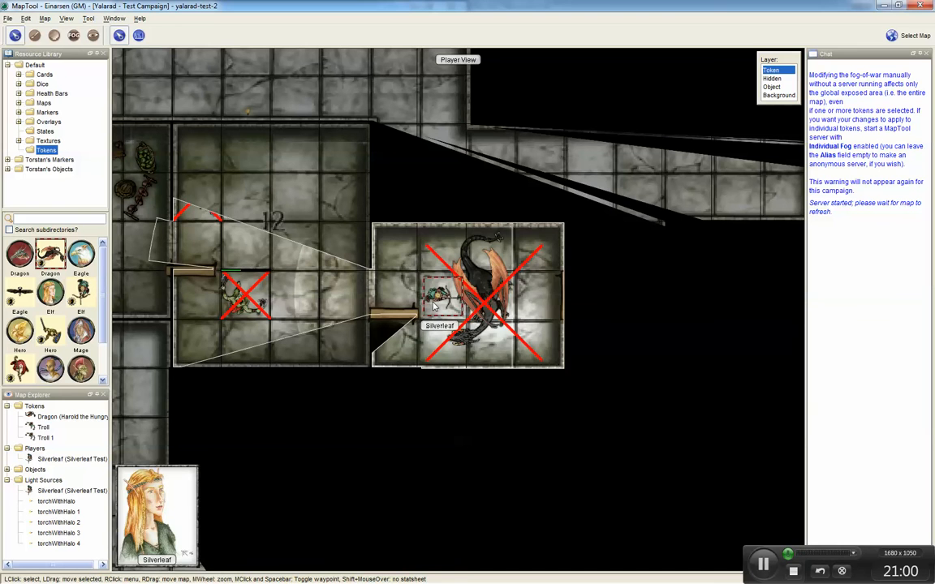
drag(432, 305, 536, 297)
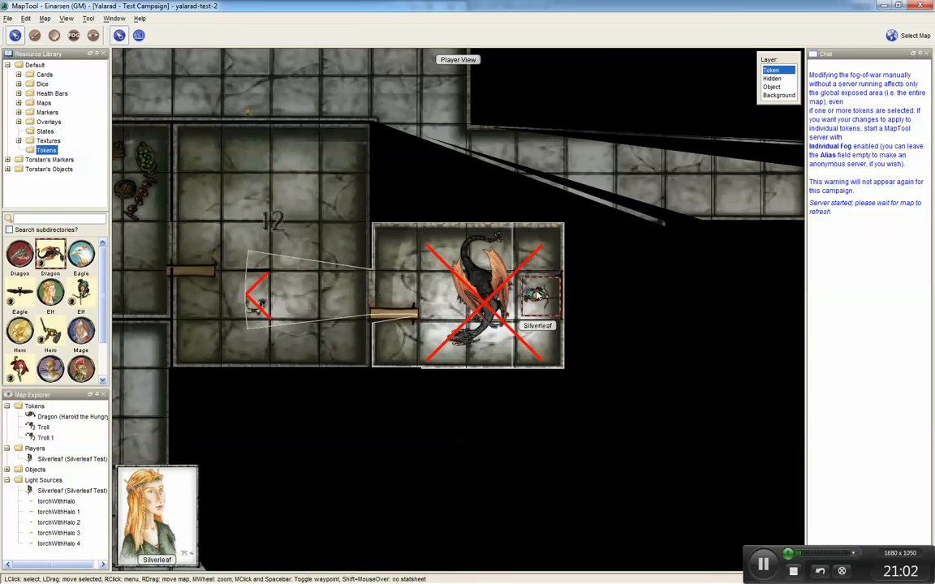
Step: Open the Dragon room's east door by rotating the door object on the Object layer and moving it into the corridor
scroll(595, 319, up, 5)
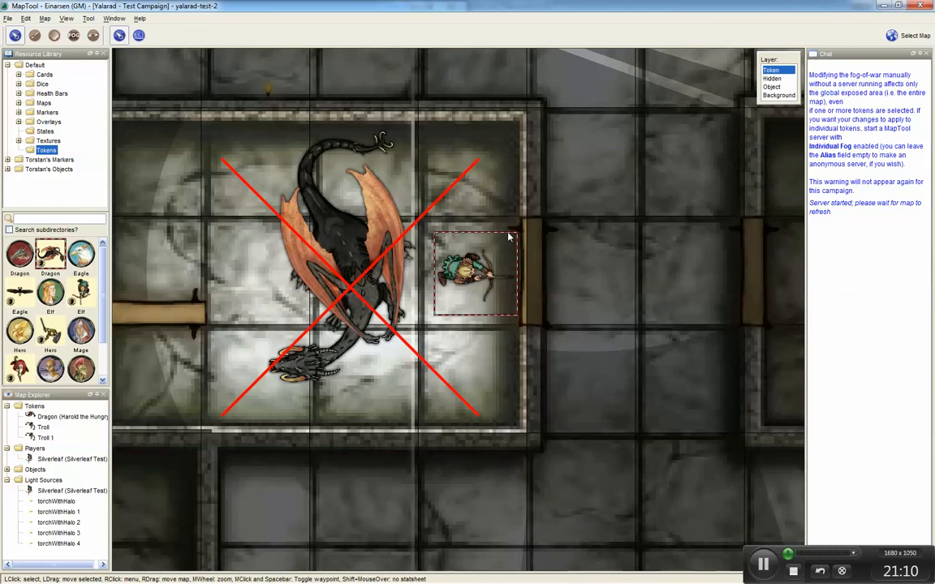
click(94, 36)
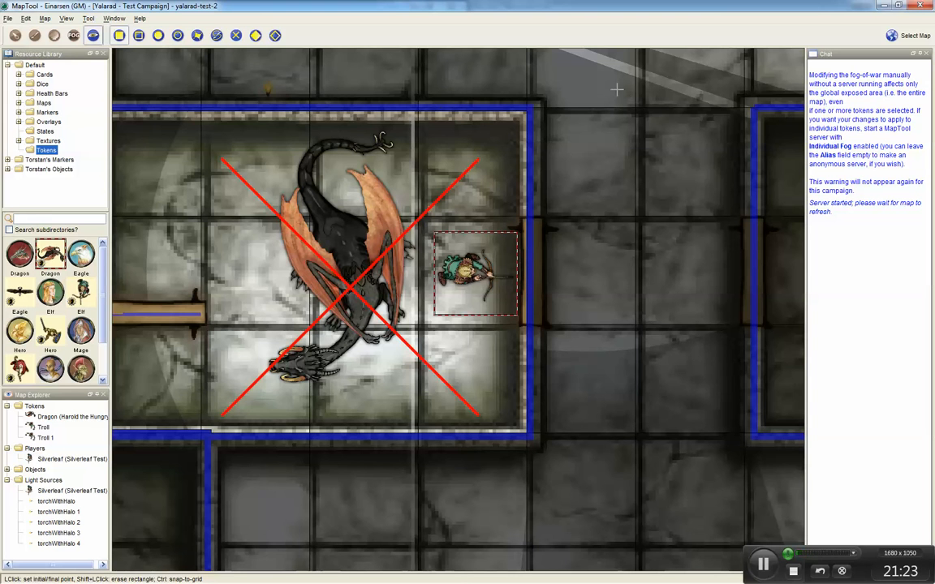
click(15, 35)
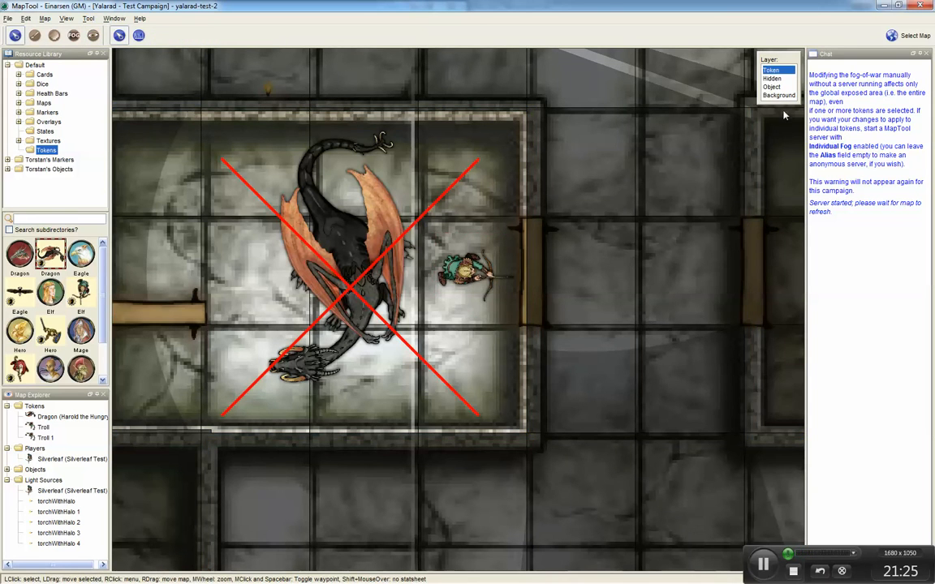
click(772, 86)
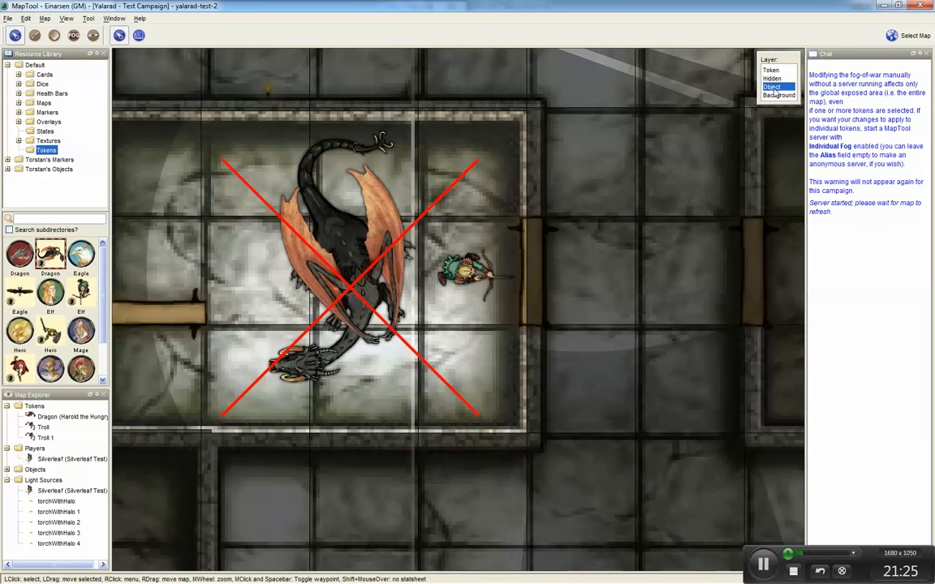
click(536, 315)
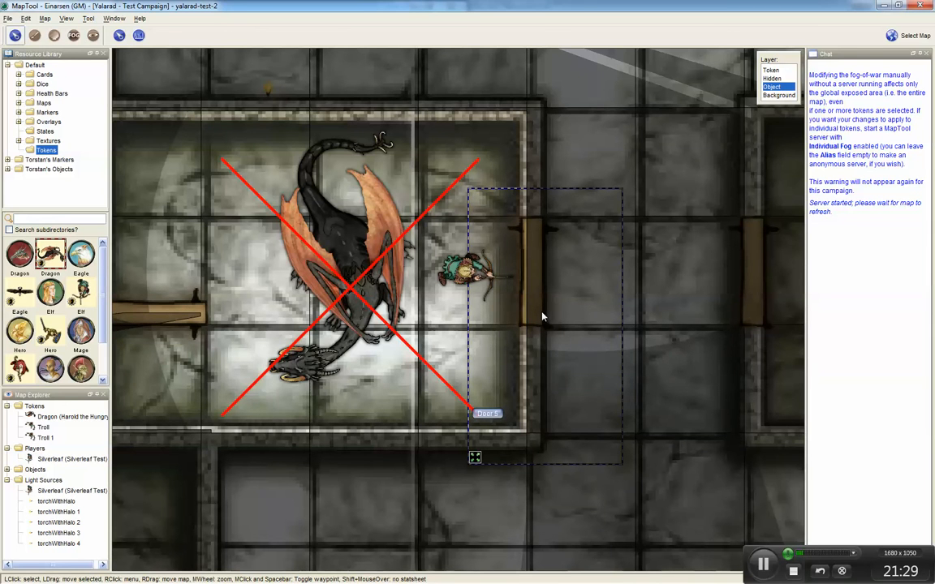
right_click(542, 316)
click(560, 317)
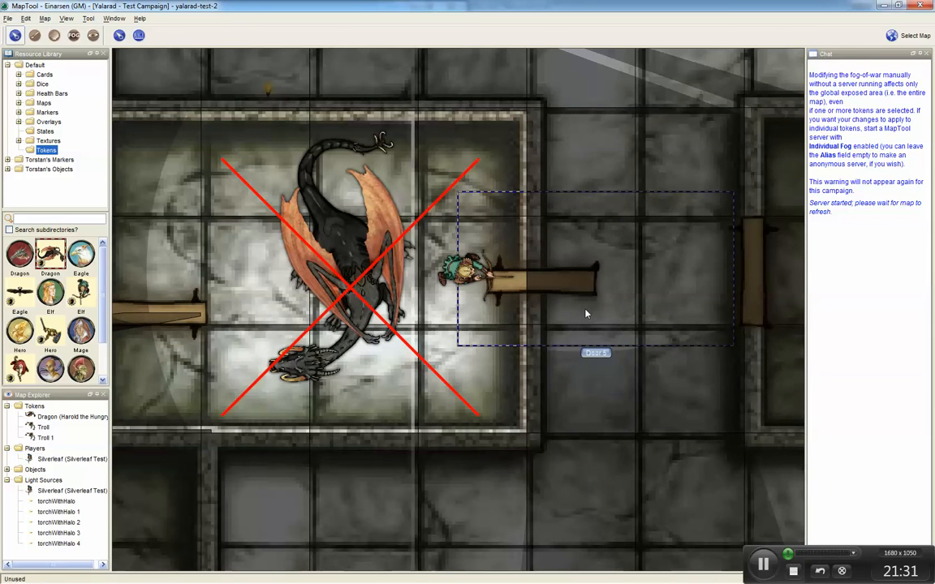
right_click(576, 289)
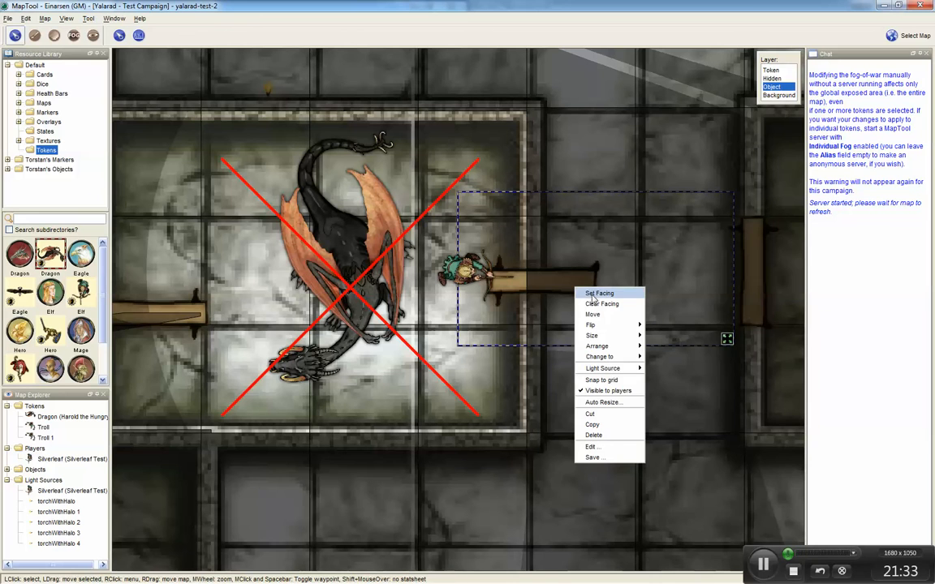
click(594, 294)
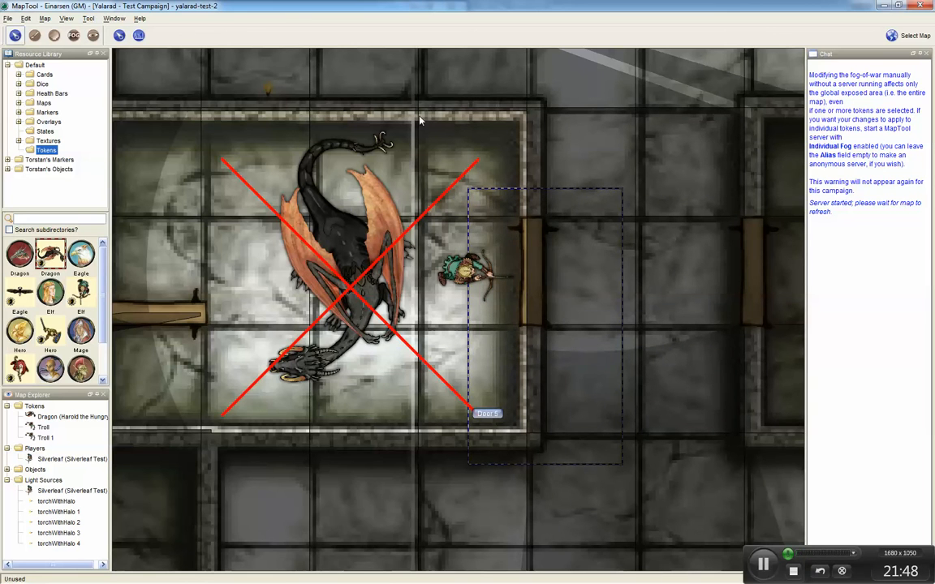
click(441, 110)
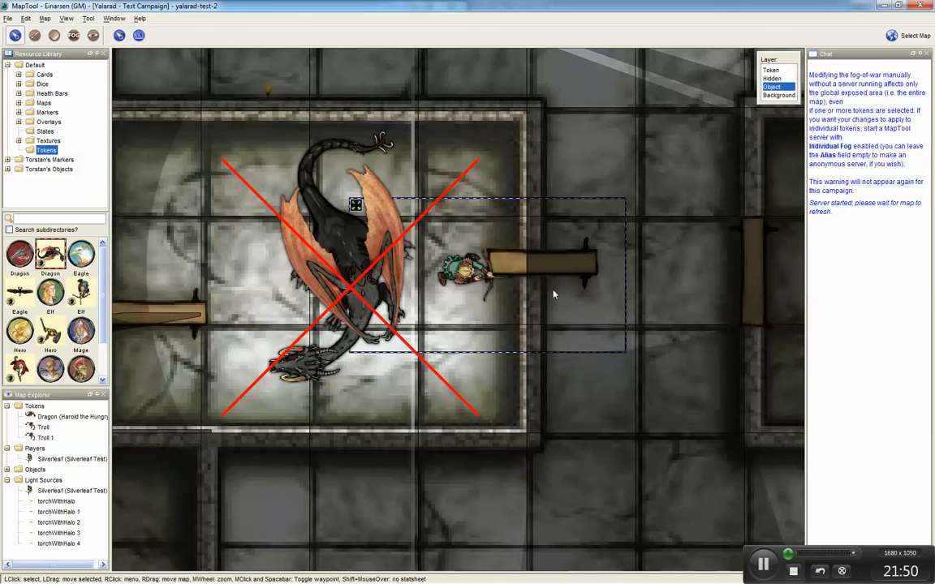
drag(542, 274, 584, 324)
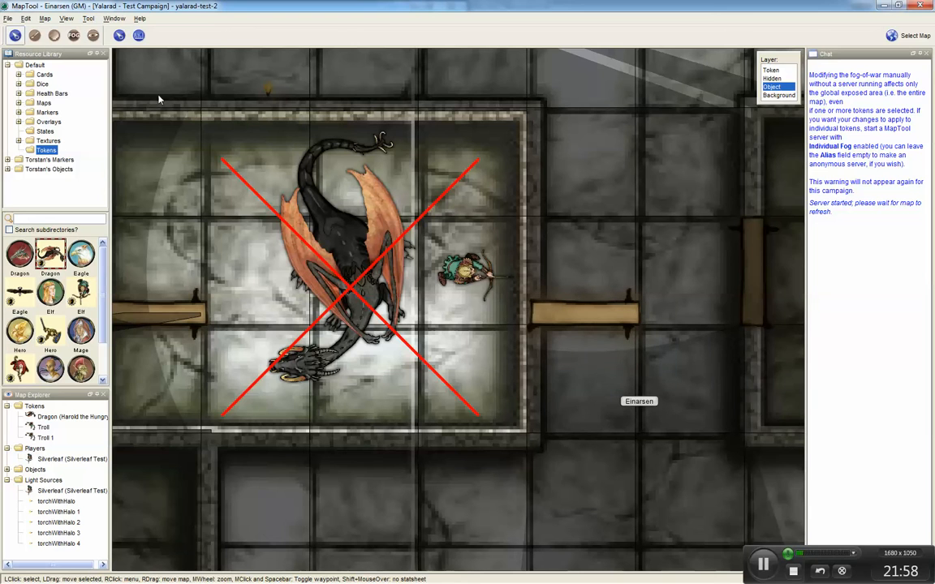
Step: Draw a vision-blocking topology line along the opened door in the corridor
click(93, 35)
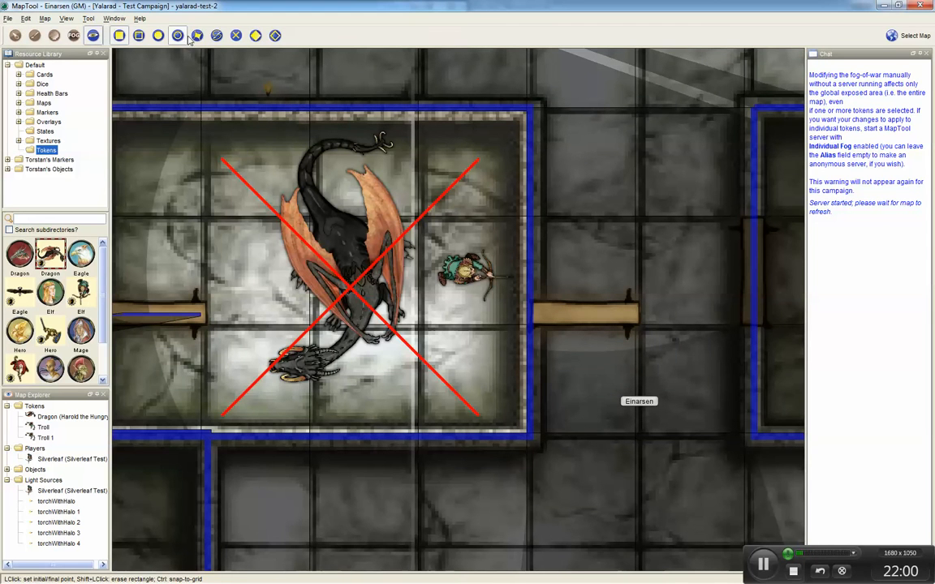
click(196, 36)
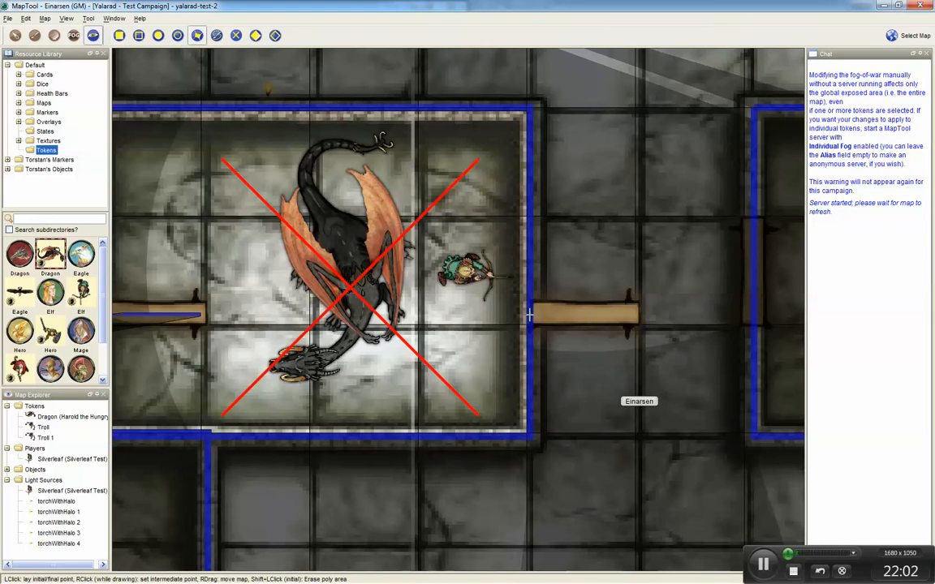
click(529, 314)
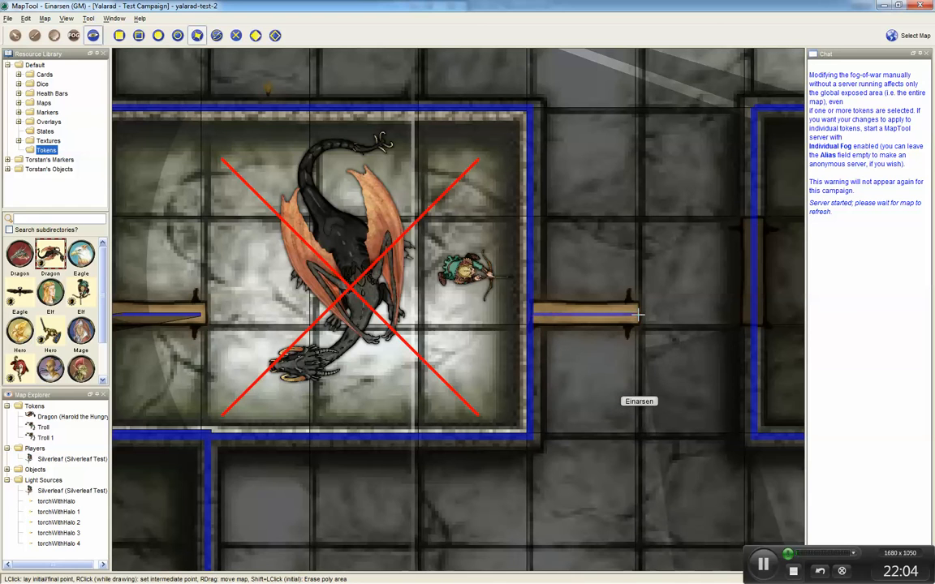
click(639, 314)
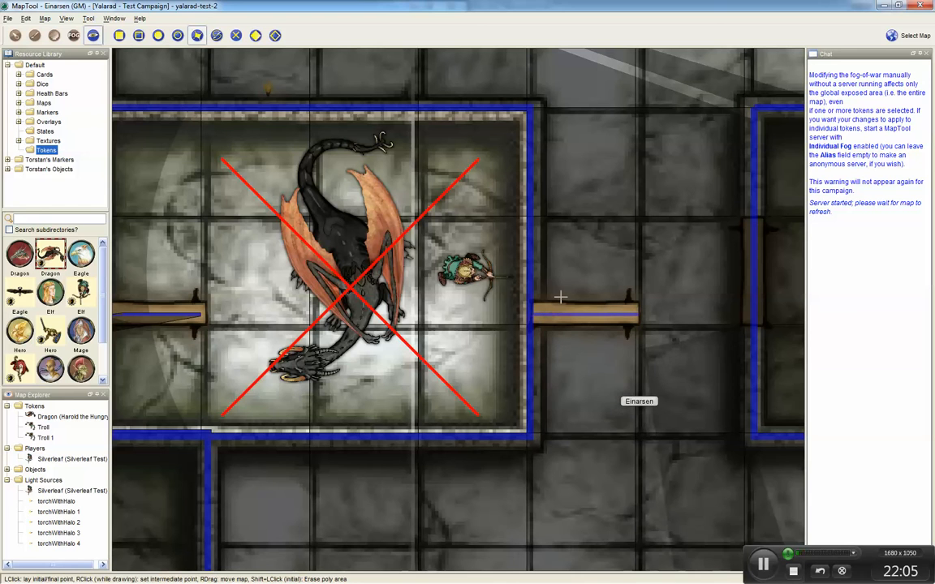
Step: Erase the vision-blocking topology across the Dragon room's east doorway with a rectangle
click(118, 36)
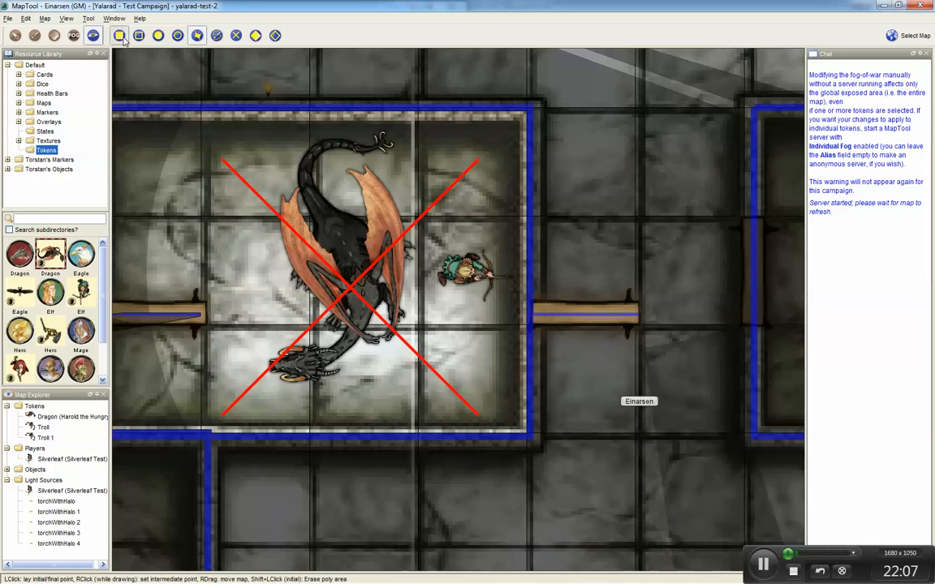
click(517, 219)
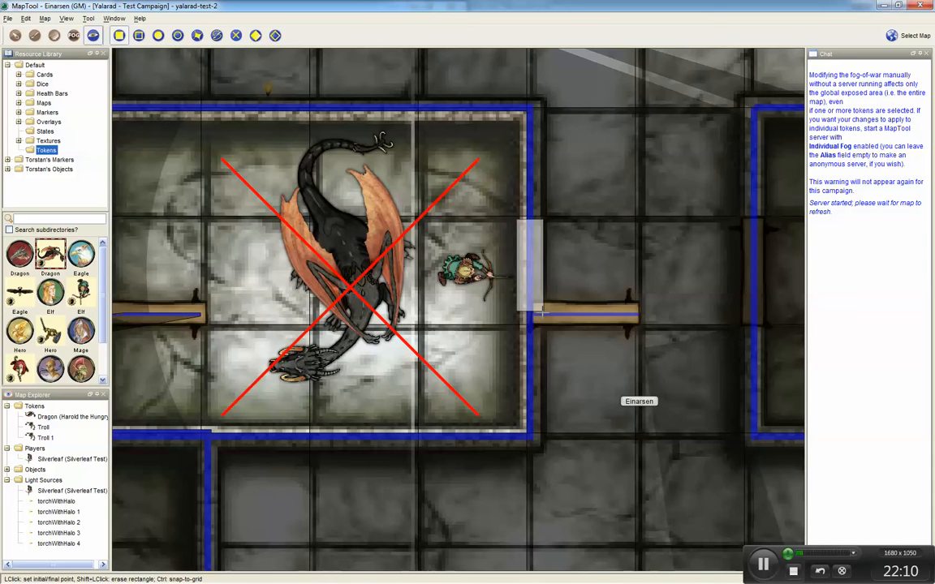
shift+click(543, 314)
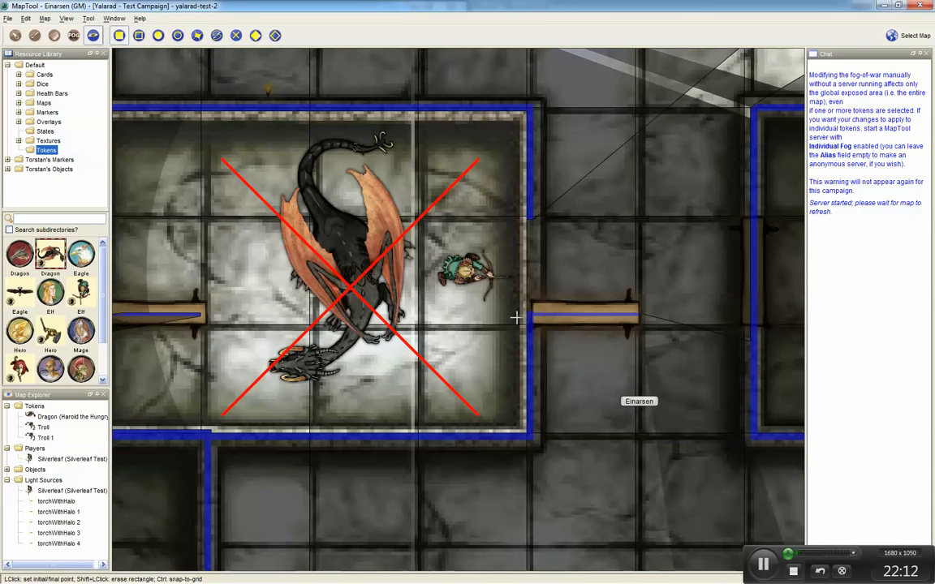
Step: In Player View, select Silverleaf and move her two squares north and two east out of the Dragon's room
key(ctrl+shift+p)
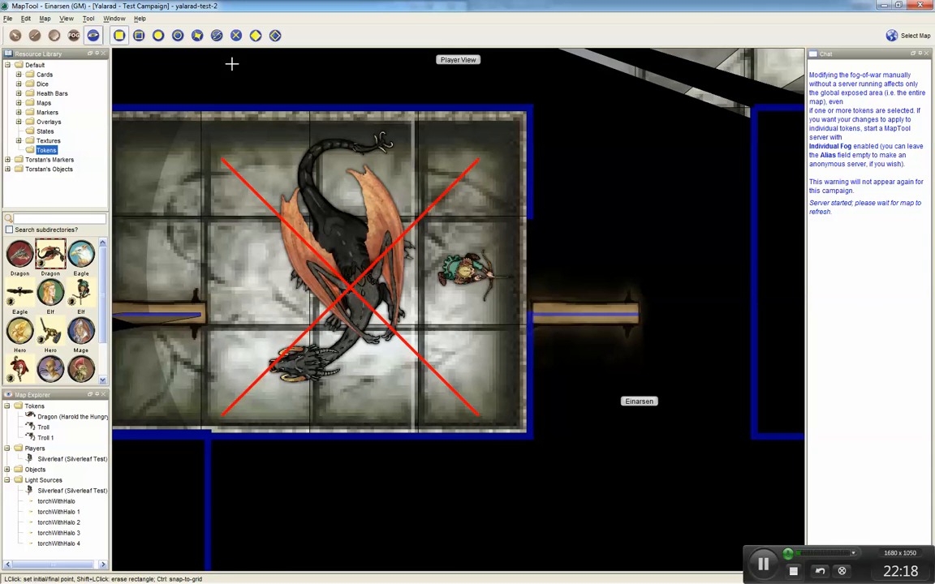
click(13, 38)
click(459, 280)
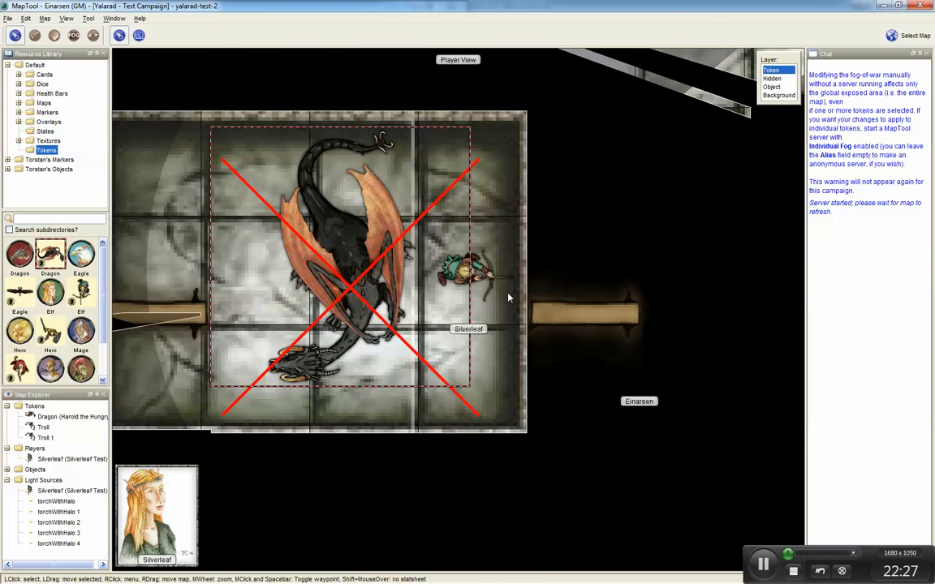
click(487, 278)
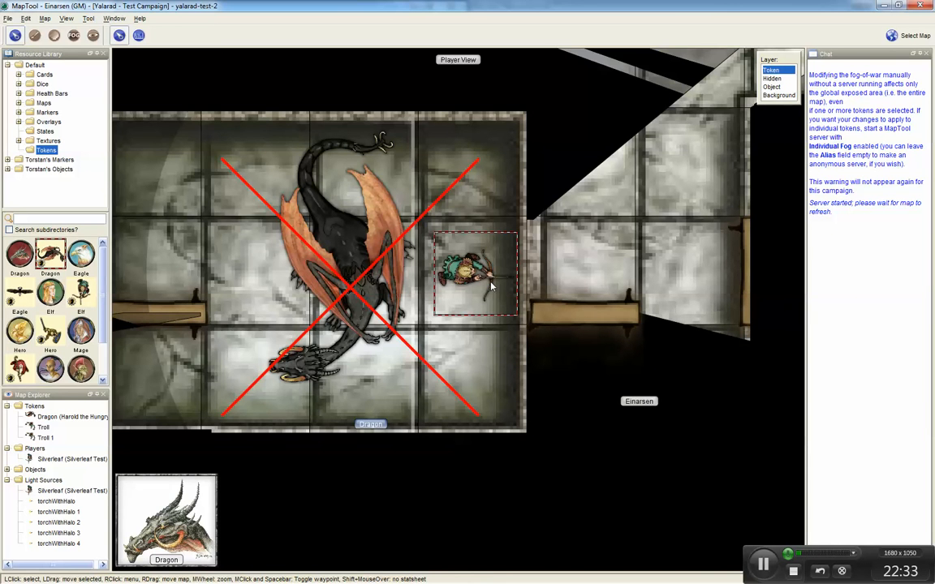
scroll(491, 284, down, 5)
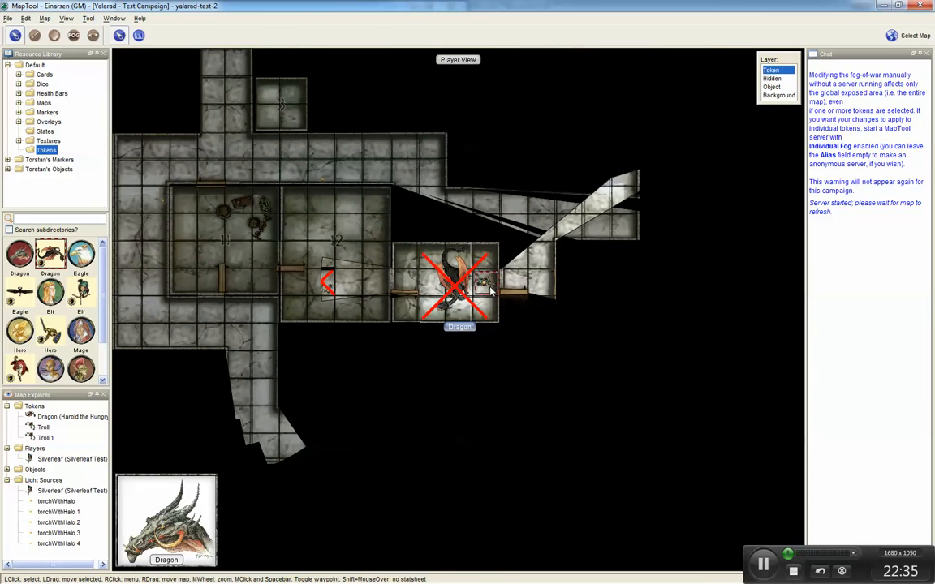
scroll(491, 290, down, 1)
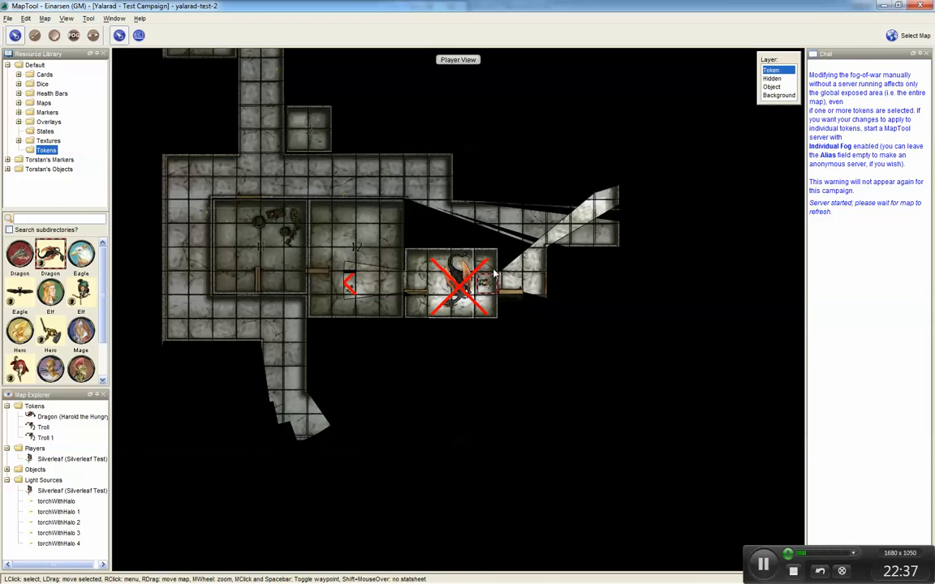
key(d)
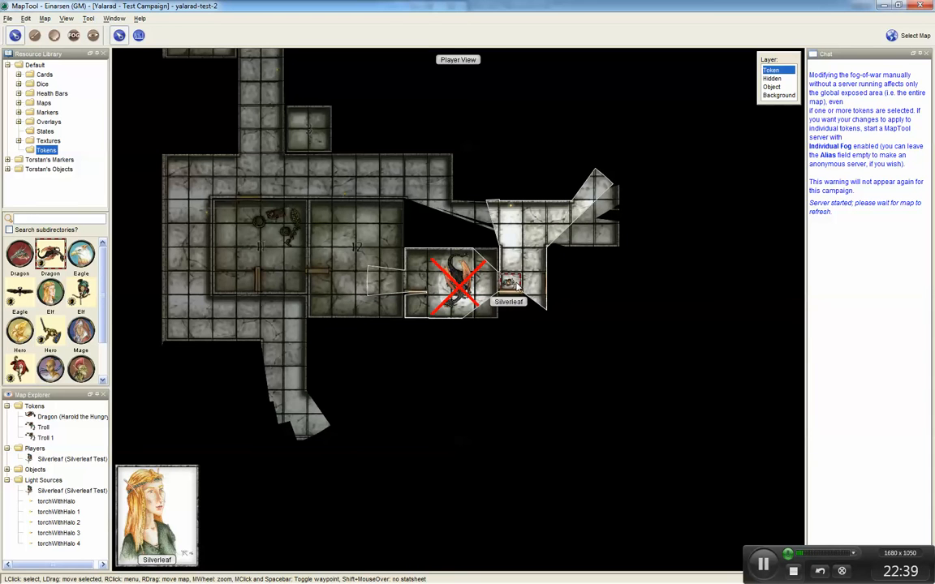
key(Up)
key(Up)
key(d)
key(Right)
key(Right)
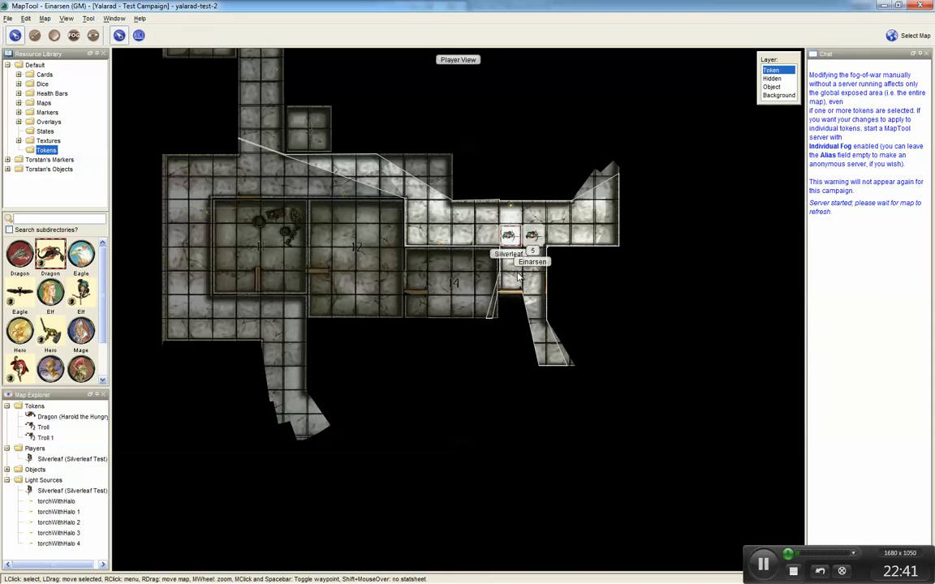
Step: Move Silverleaf one more square east and then three squares north up the eastern corridor
key(d)
key(Right)
key(d)
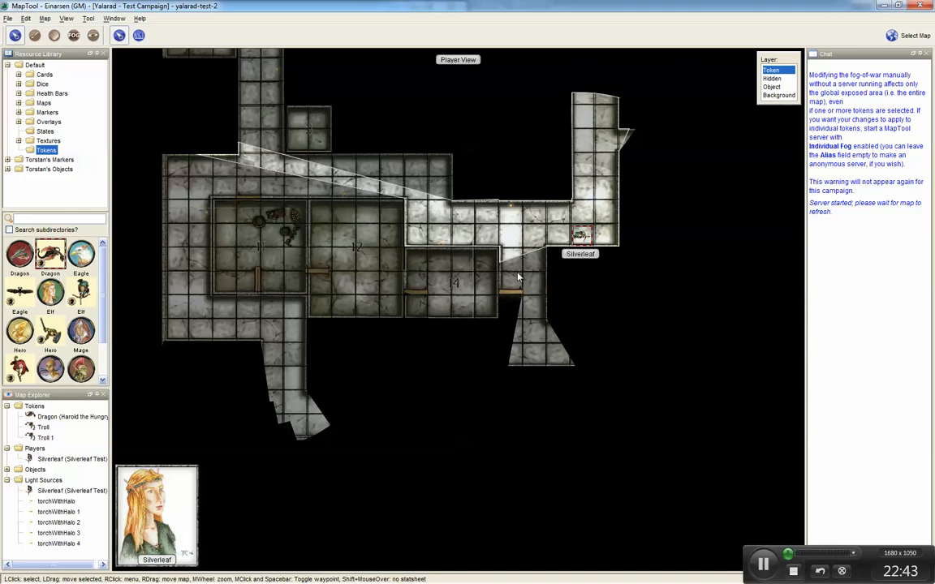
key(Up)
key(Up)
key(Up)
key(d)
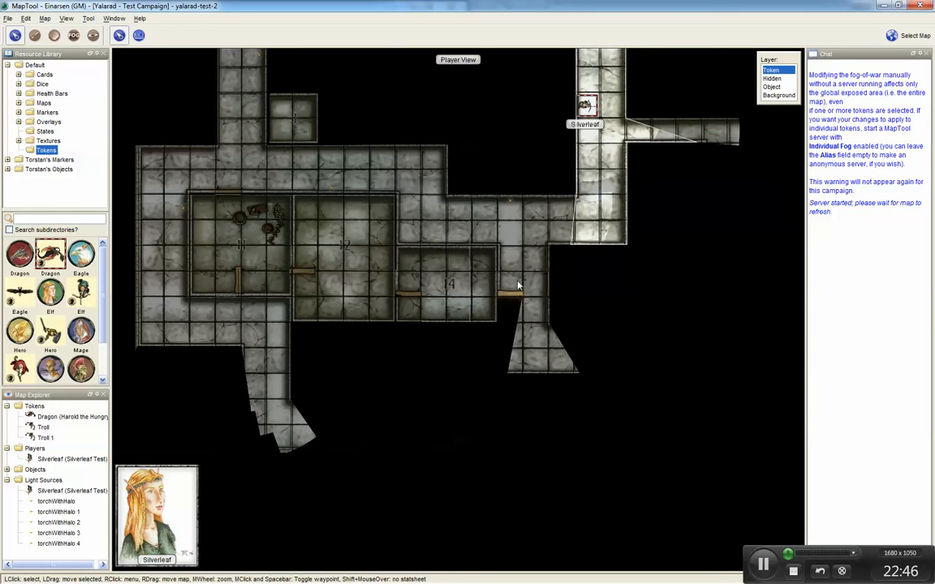
Step: Move Silverleaf one square south and three squares east toward the north-eastern room
drag(518, 274, 507, 433)
key(Down)
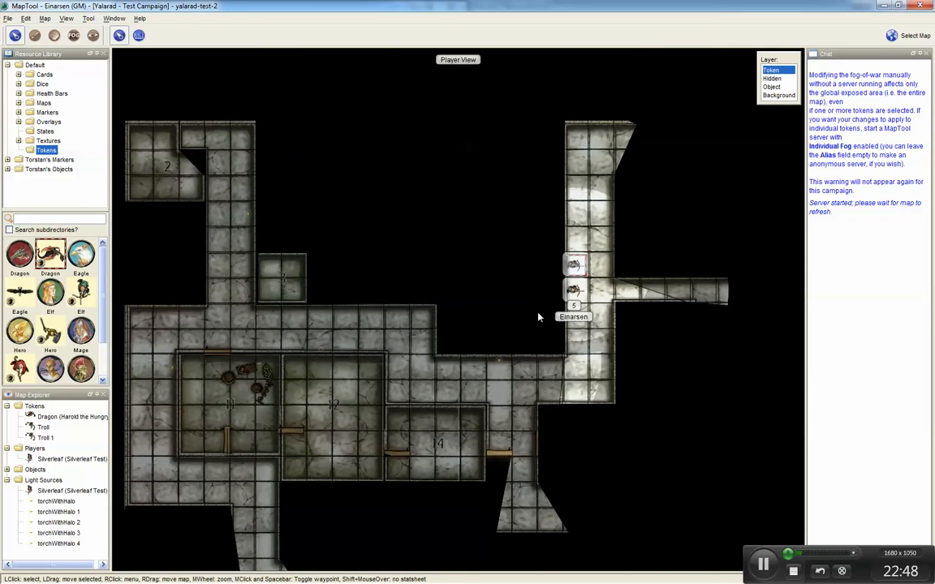
key(Right)
key(Right)
key(Right)
key(Right)
key(Right)
key(d)
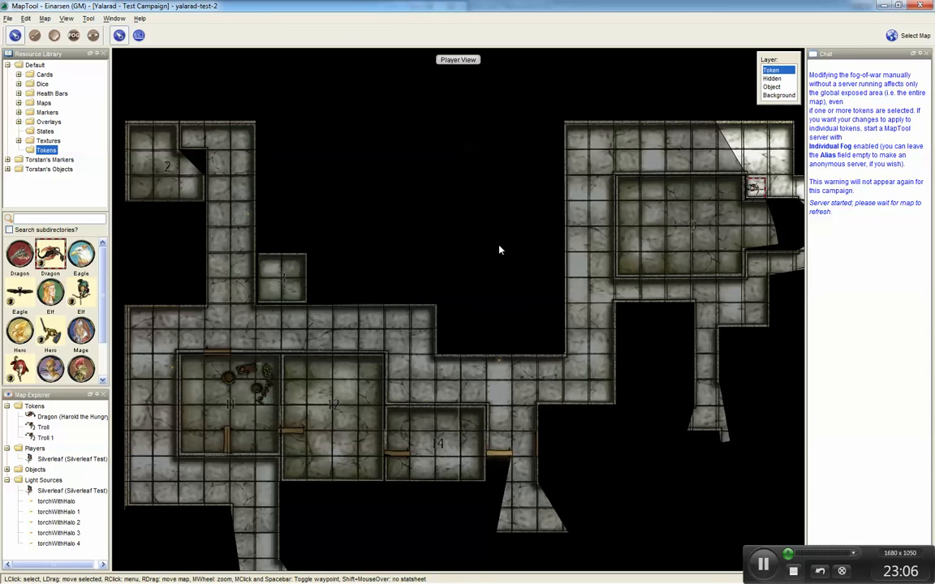
Step: Move Silverleaf one square south and three squares west along the southern corridor
drag(511, 273, 355, 256)
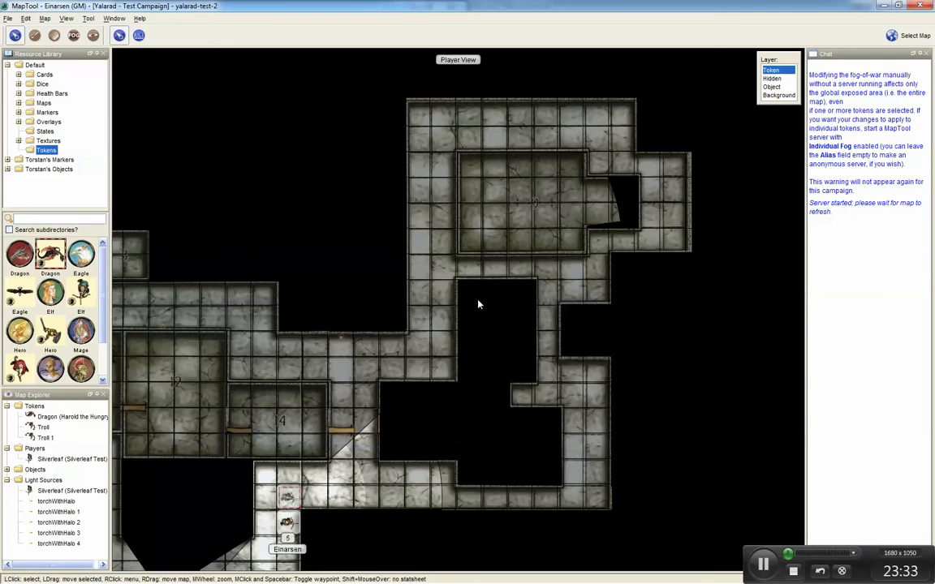
scroll(477, 301, down, 1)
drag(459, 331, 602, 187)
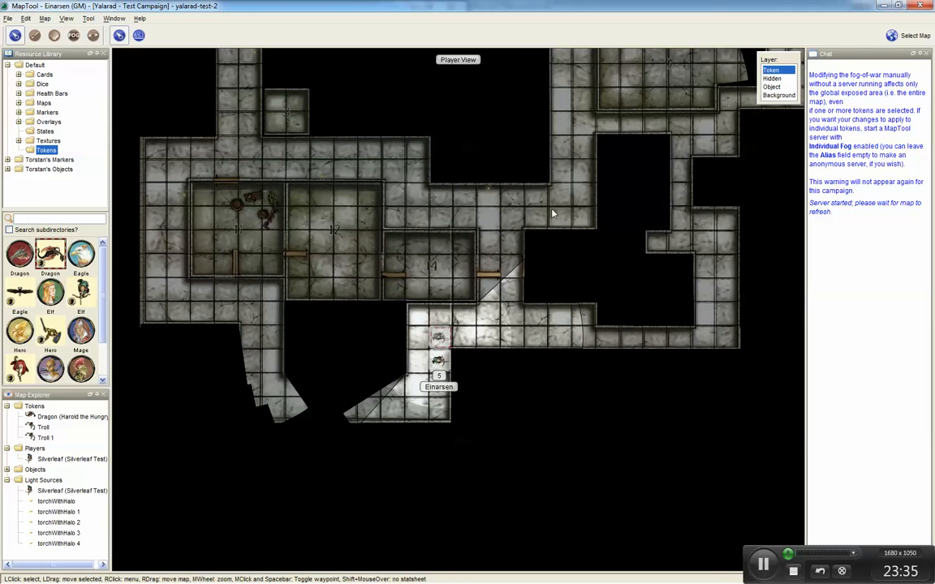
key(Down)
key(d)
key(Left)
key(Left)
key(Left)
key(Left)
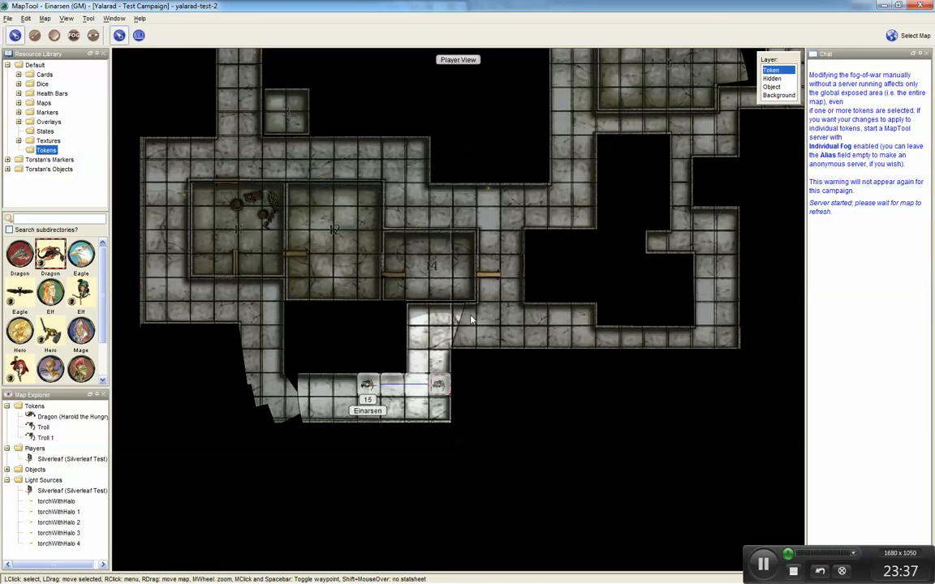
Step: Move Silverleaf three more squares west to the corridor's western end
key(d)
key(Left)
key(Left)
key(Left)
key(d)
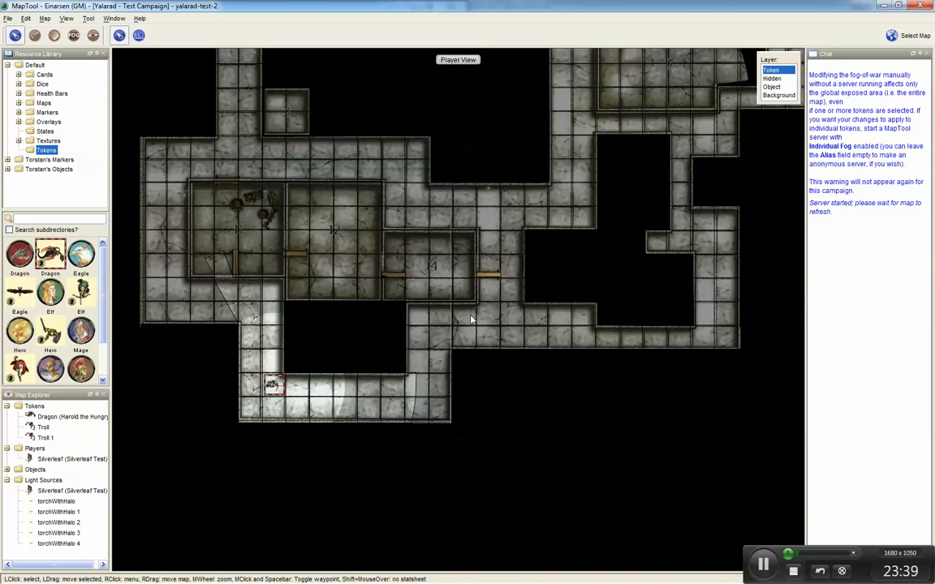
Step: Review the revealed areas of the whole map, then leave Player View
scroll(490, 320, down, 3)
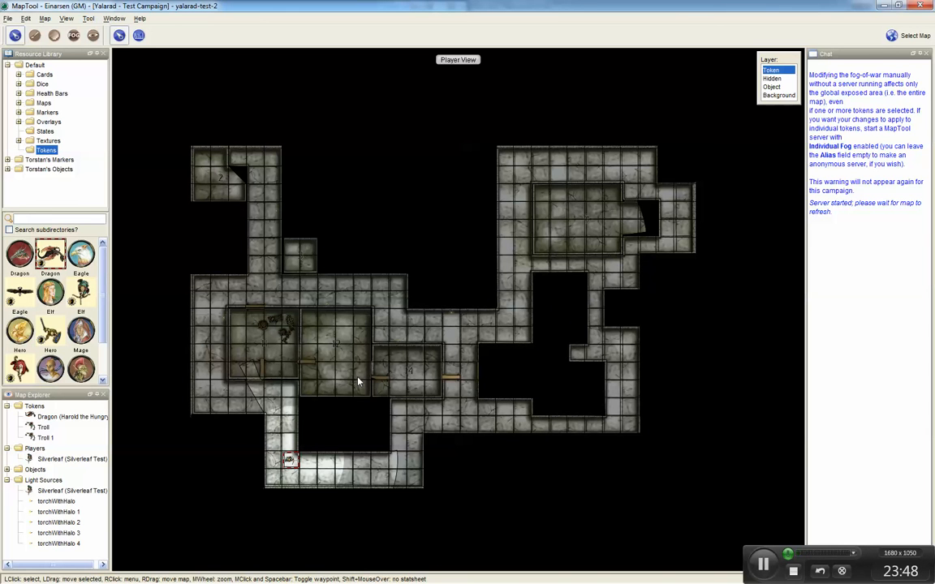
scroll(358, 381, up, 10)
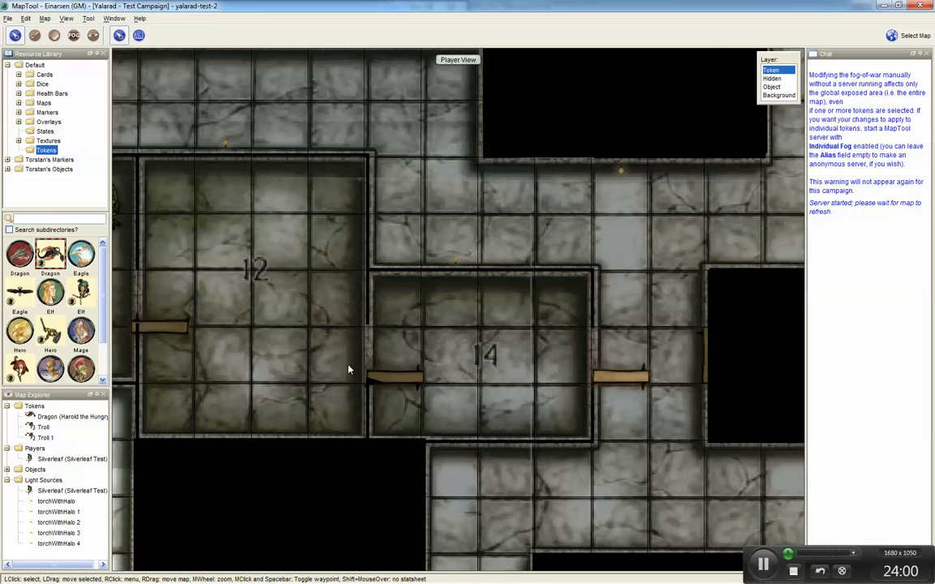
scroll(340, 371, down, 3)
scroll(340, 371, down, 4)
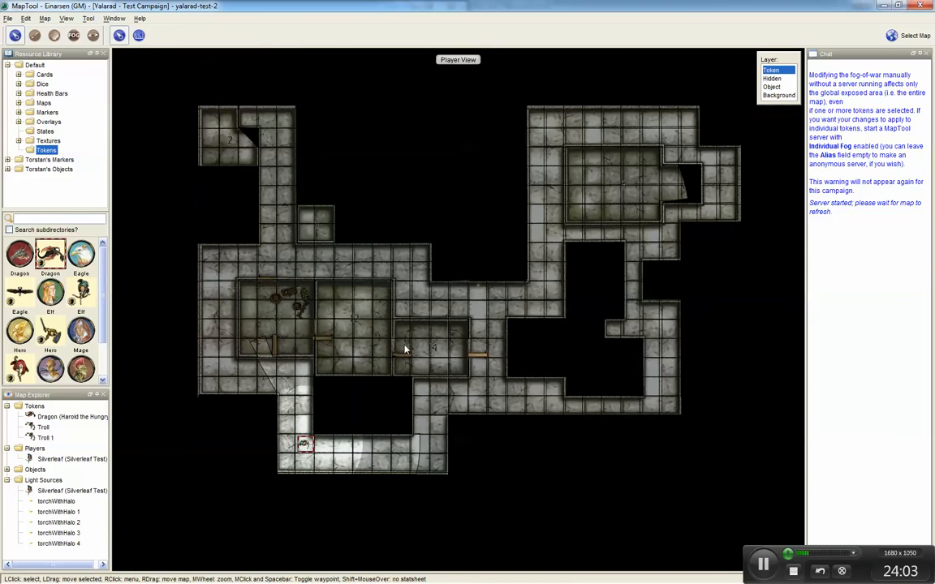
drag(405, 349, 363, 369)
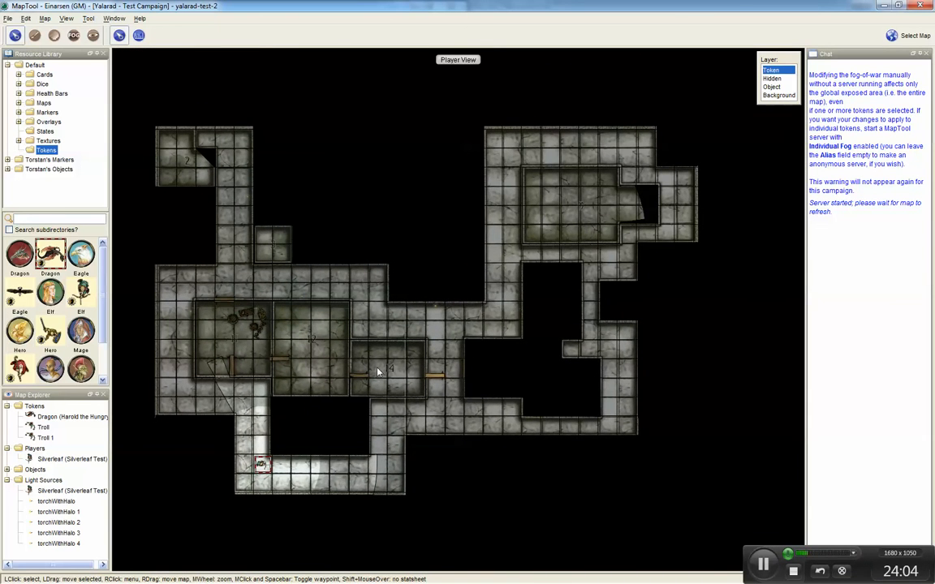
key(ctrl+shift+p)
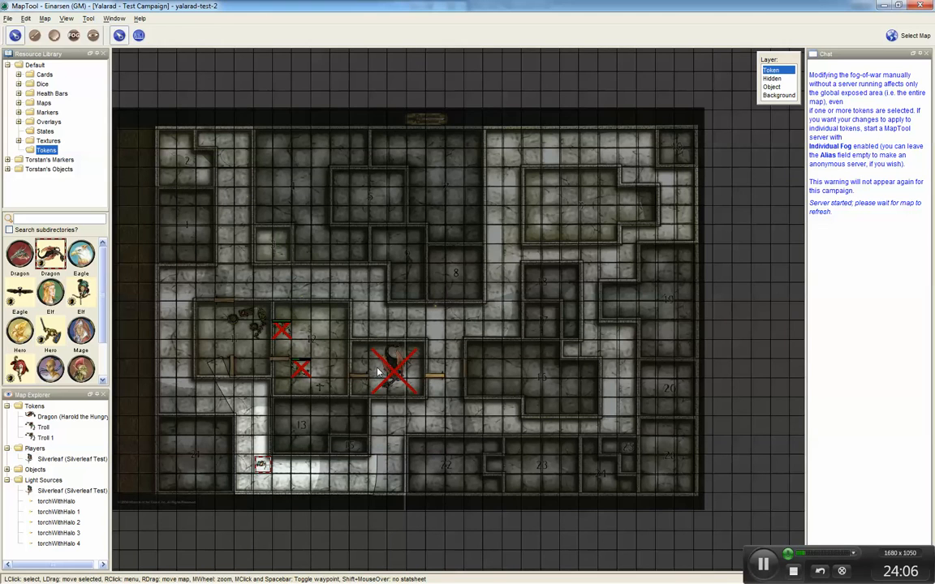